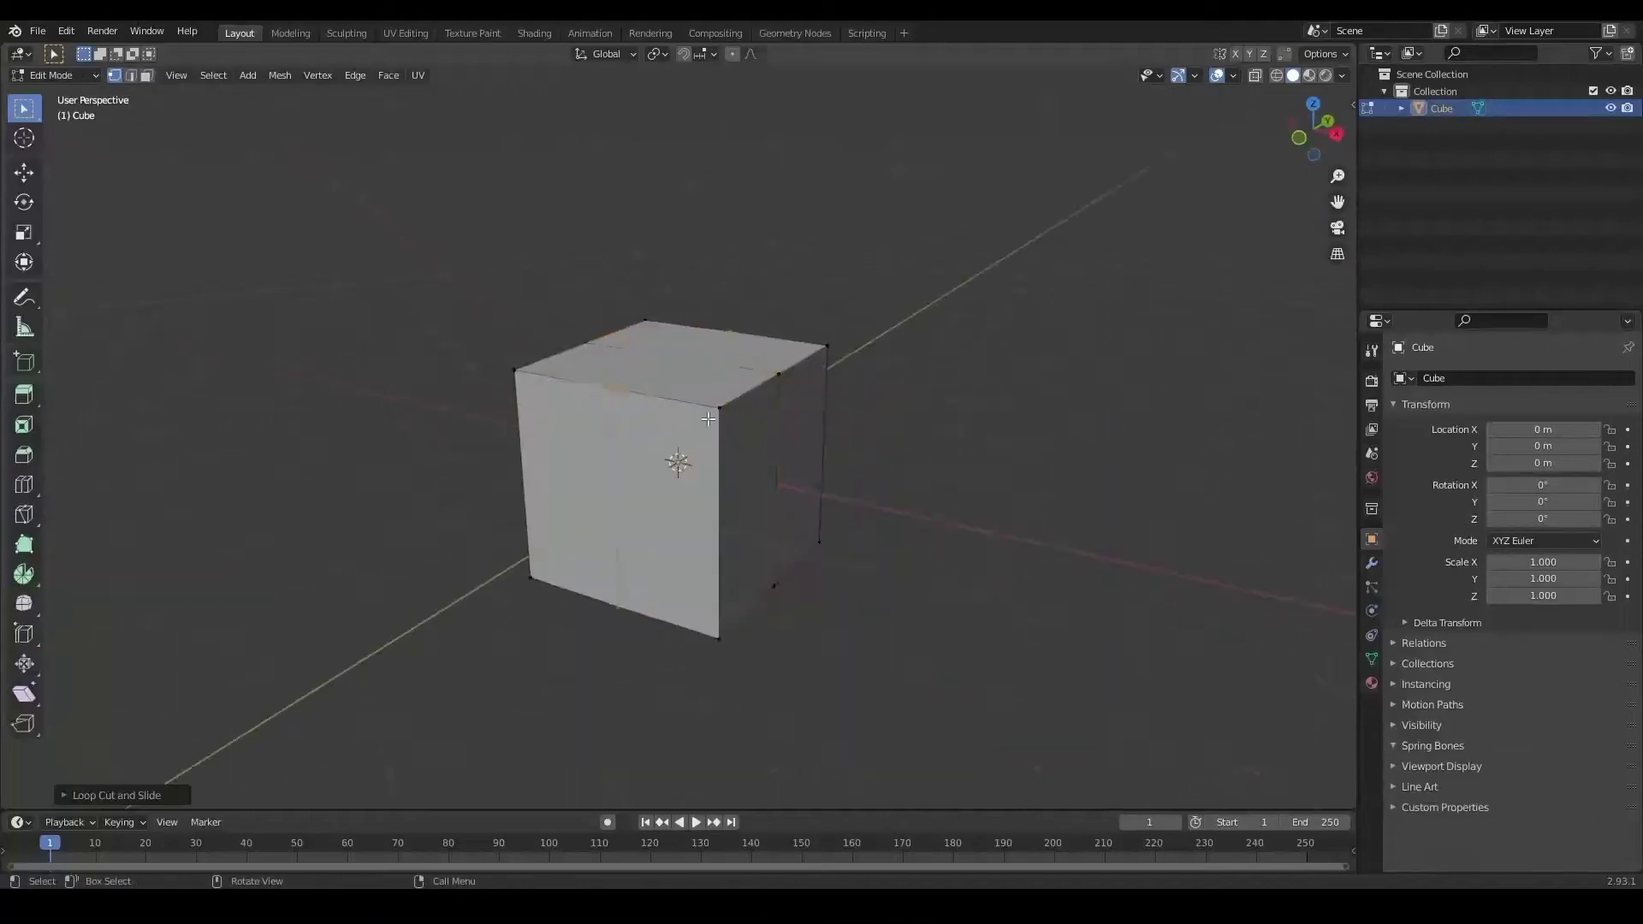
Slant the grip by shifting the cube's top right along X and raising it along Z.
{"action": "key", "text": "KP_1"}
{"action": "key", "text": "g"}
{"action": "key", "text": "x"}
{"action": "left_click", "coordinate": [955, 419]}
{"action": "key", "text": "g"}
{"action": "key", "text": "z"}
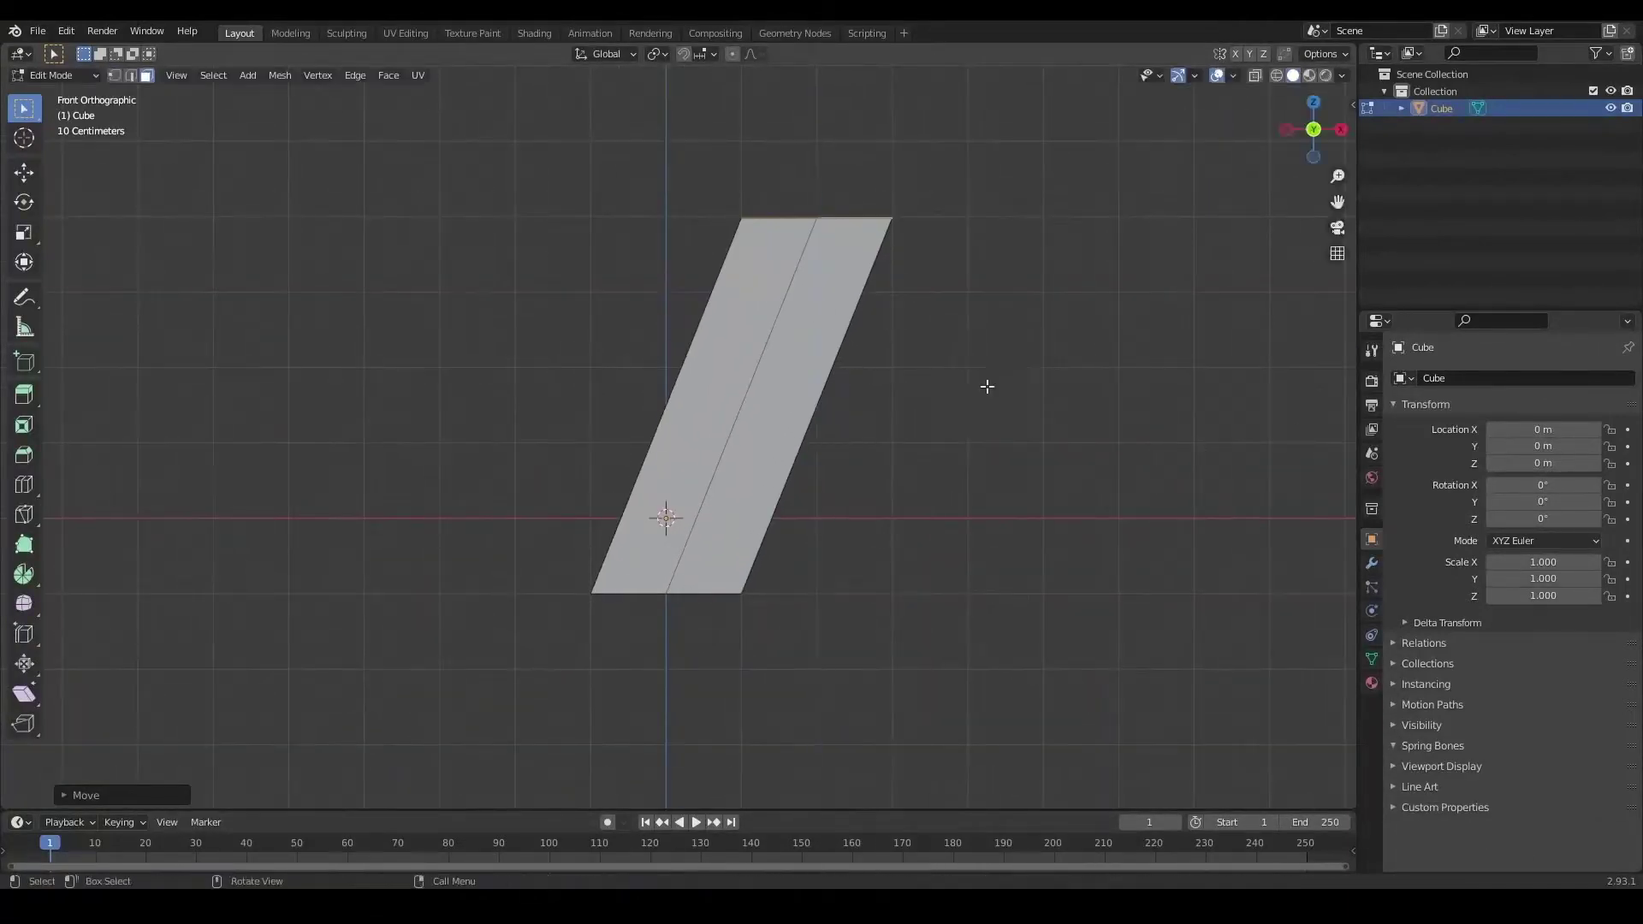
{"action": "left_click", "coordinate": [916, 472]}
Taper the grip by moving its vertices along X and sliding them vertically.
{"action": "mouse_move", "coordinate": [916, 473]}
{"action": "middle_mouse_down"}
{"action": "mouse_move", "coordinate": [837, 470]}
{"action": "mouse_move", "coordinate": [954, 246]}
{"action": "middle_mouse_up"}
{"action": "key", "text": "g"}
{"action": "key", "text": "x"}
{"action": "left_click", "coordinate": [837, 470]}
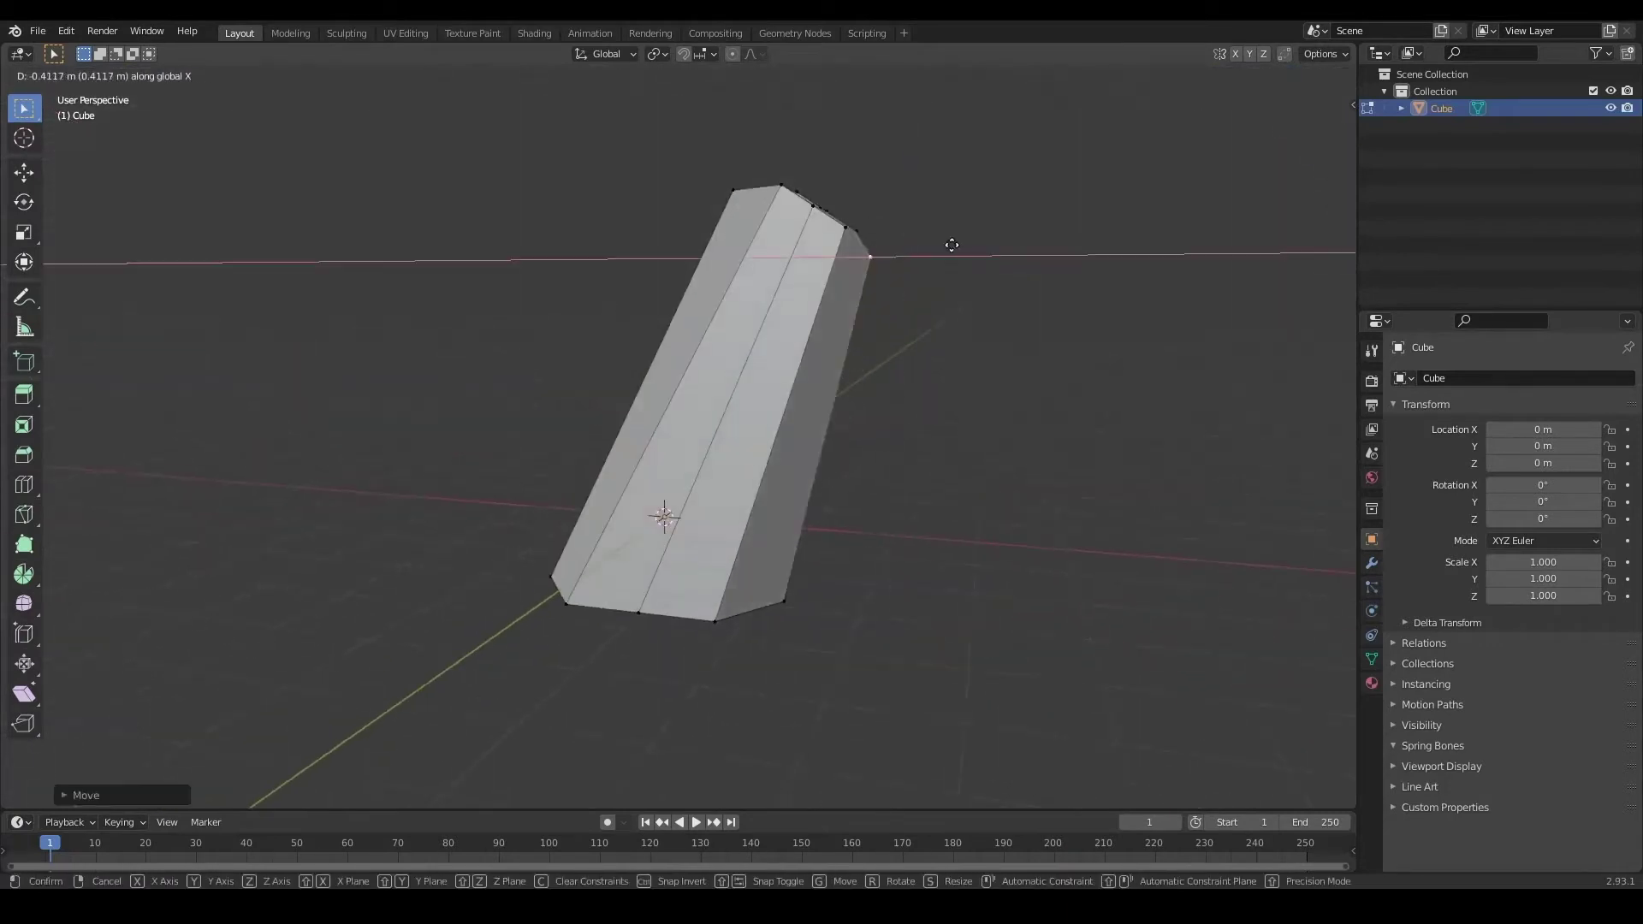
{"action": "scroll", "coordinate": [852, 268], "scroll_direction": "up", "scroll_amount": 3}
{"action": "key", "text": "g"}
{"action": "key", "text": "z"}
{"action": "middle_click_drag", "start_coordinate": [805, 189], "coordinate": [964, 300]}
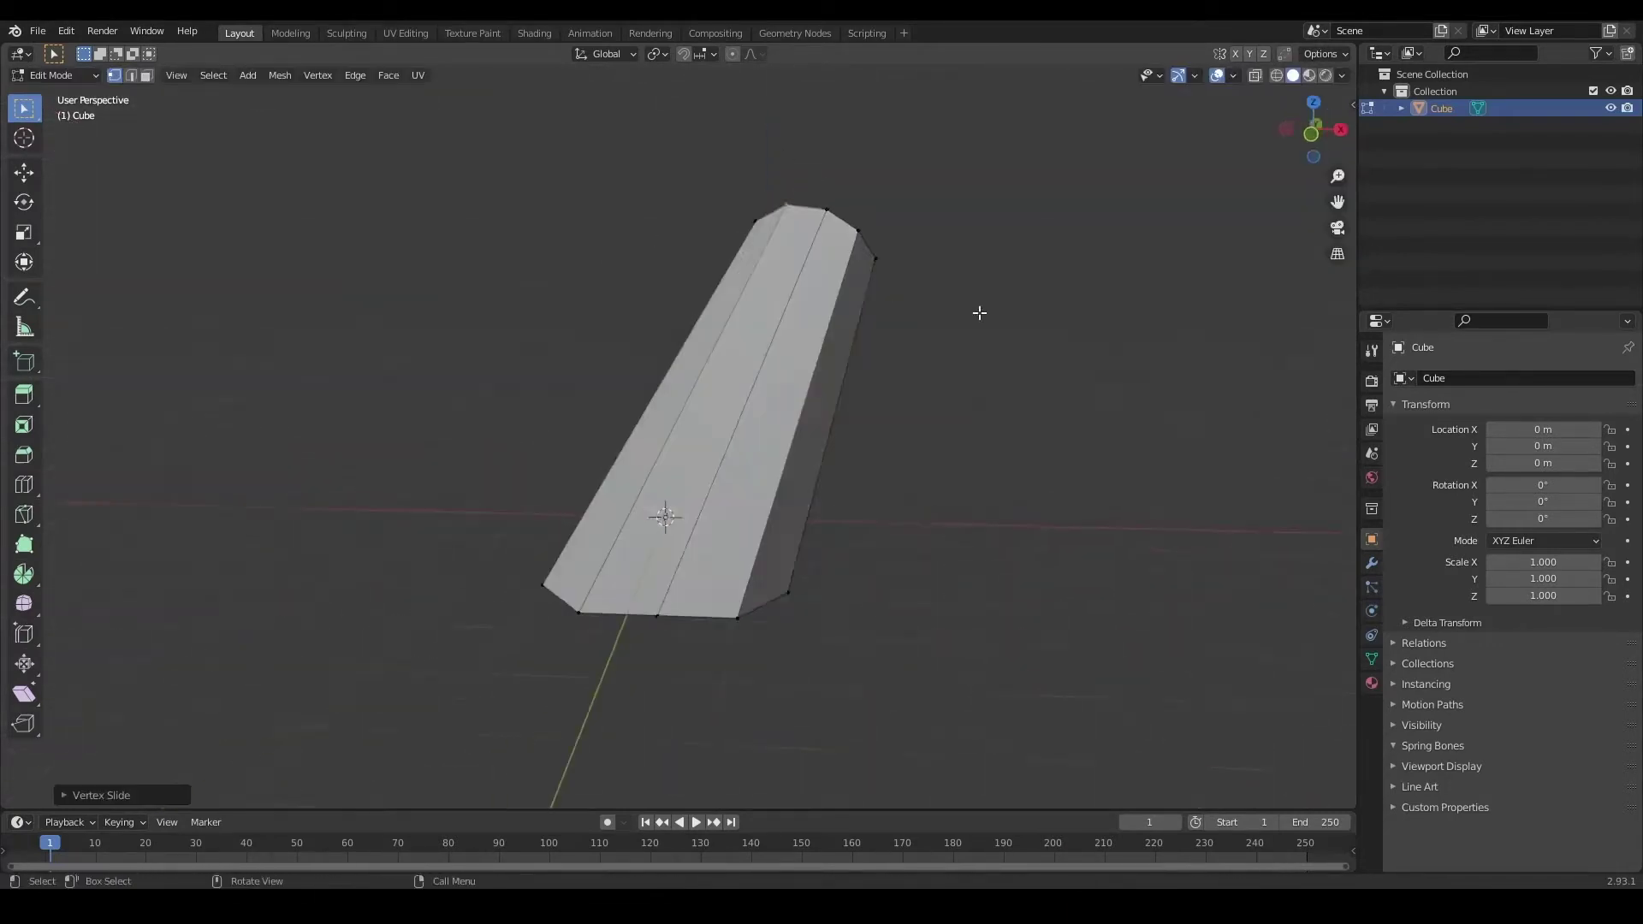
Add an edge loop across the middle of the grip and shift it along X.
{"action": "key", "text": "ctrl+r"}
{"action": "left_click", "coordinate": [856, 496]}
{"action": "key", "text": "g"}
{"action": "key", "text": "x"}
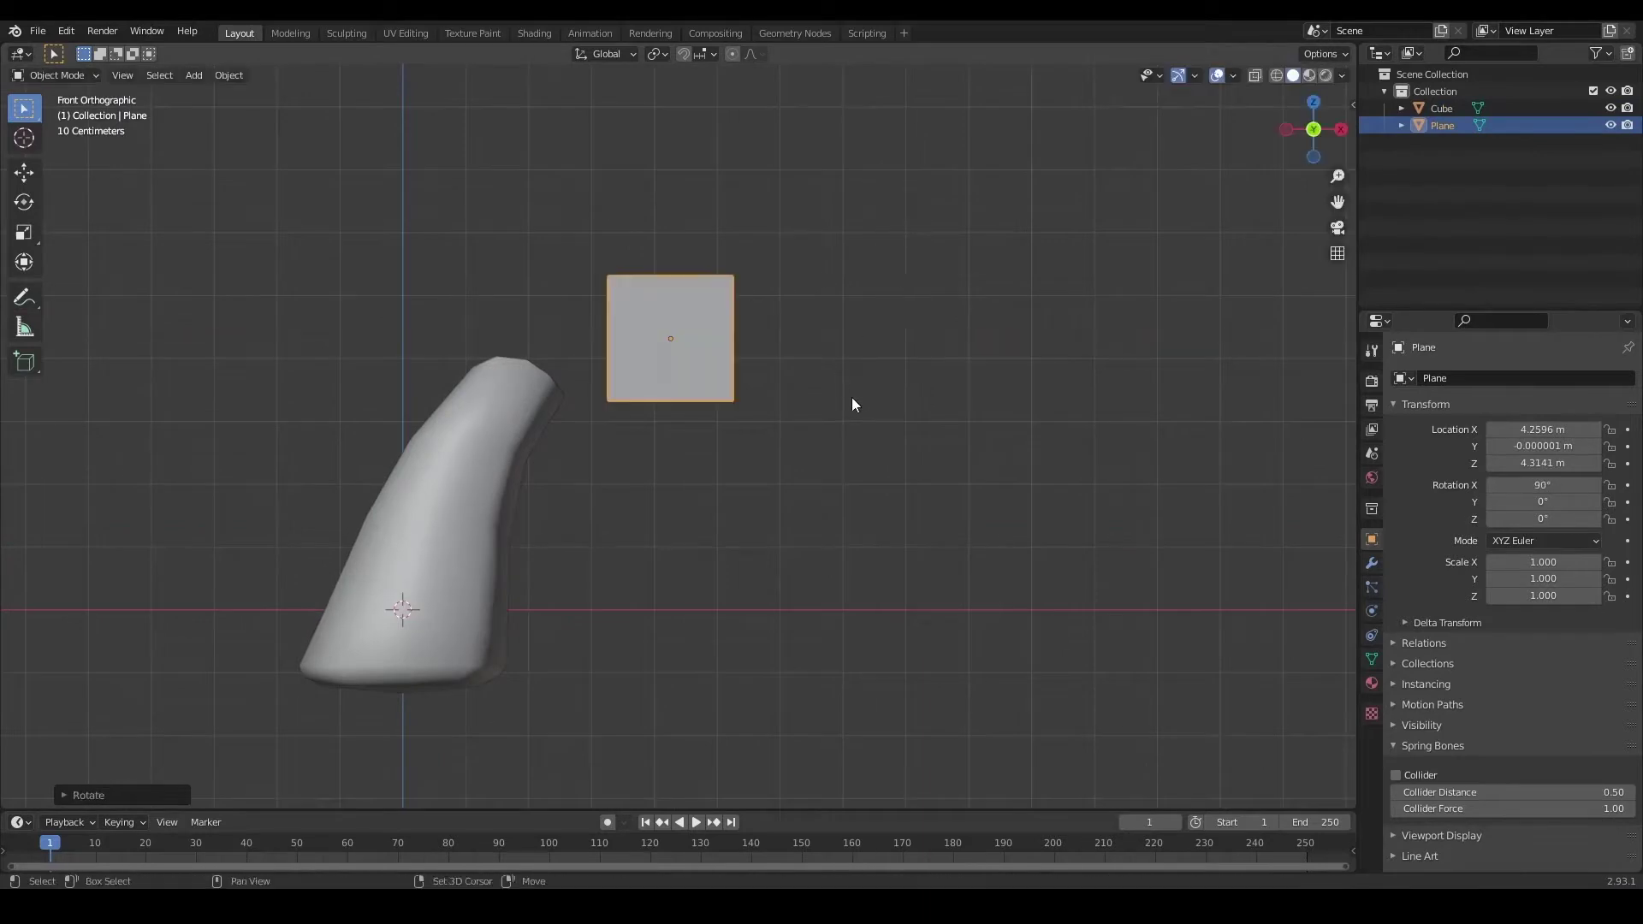
Position the plane's corner vertices along Z and X beside the grip's top.
{"action": "key", "text": "g"}
{"action": "key", "text": "z"}
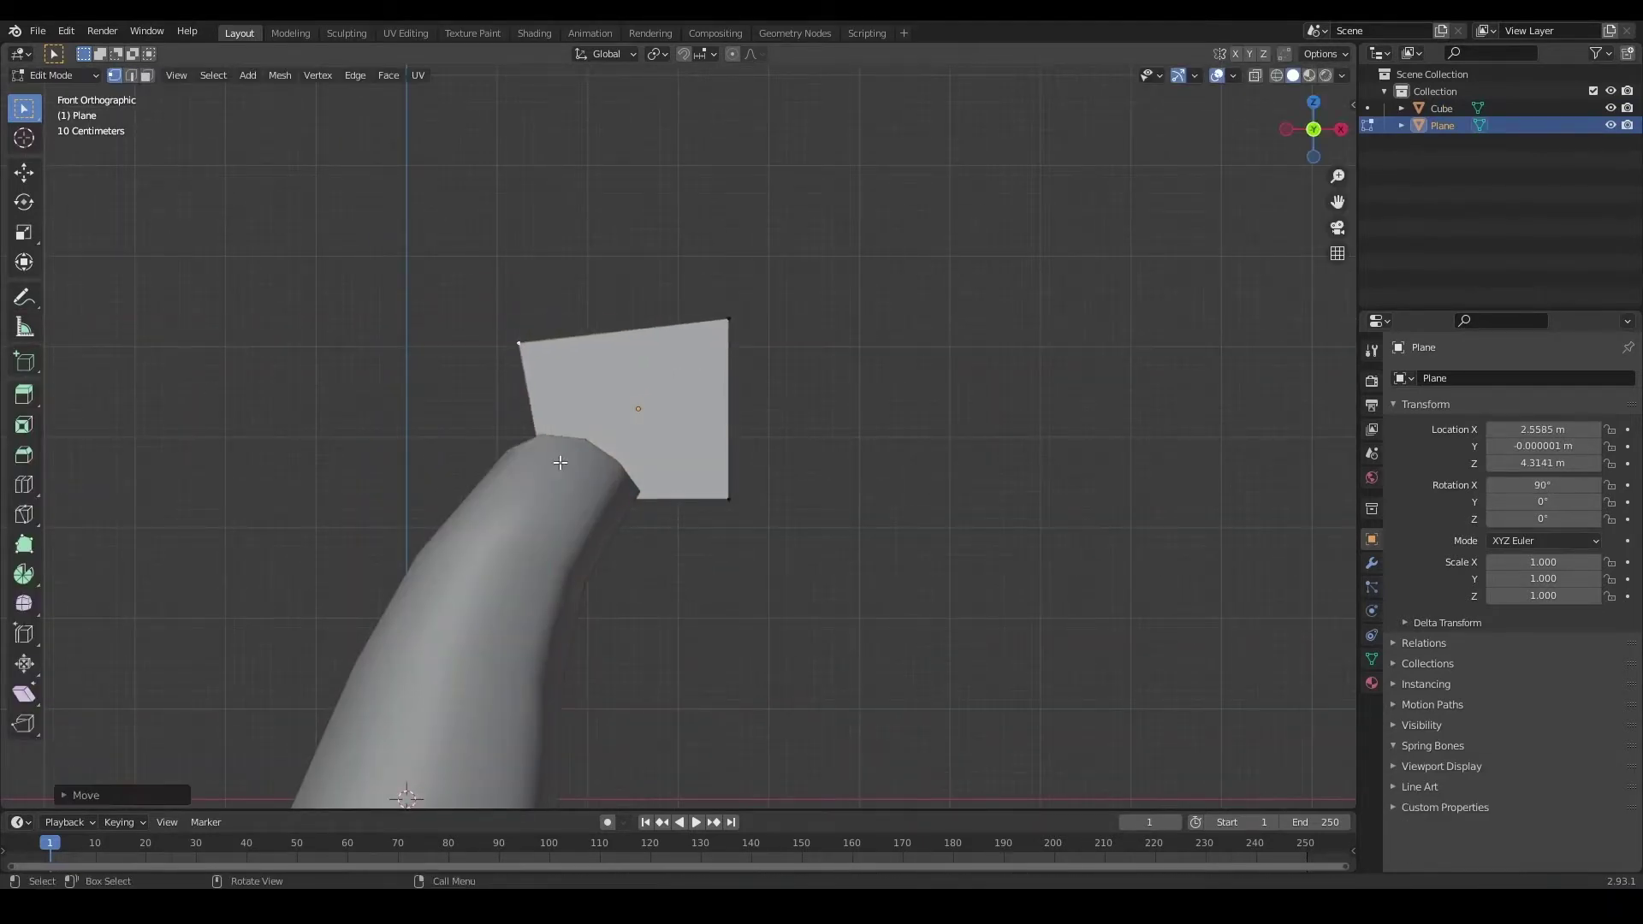
{"action": "scroll", "coordinate": [558, 359], "scroll_direction": "down", "scroll_amount": 4}
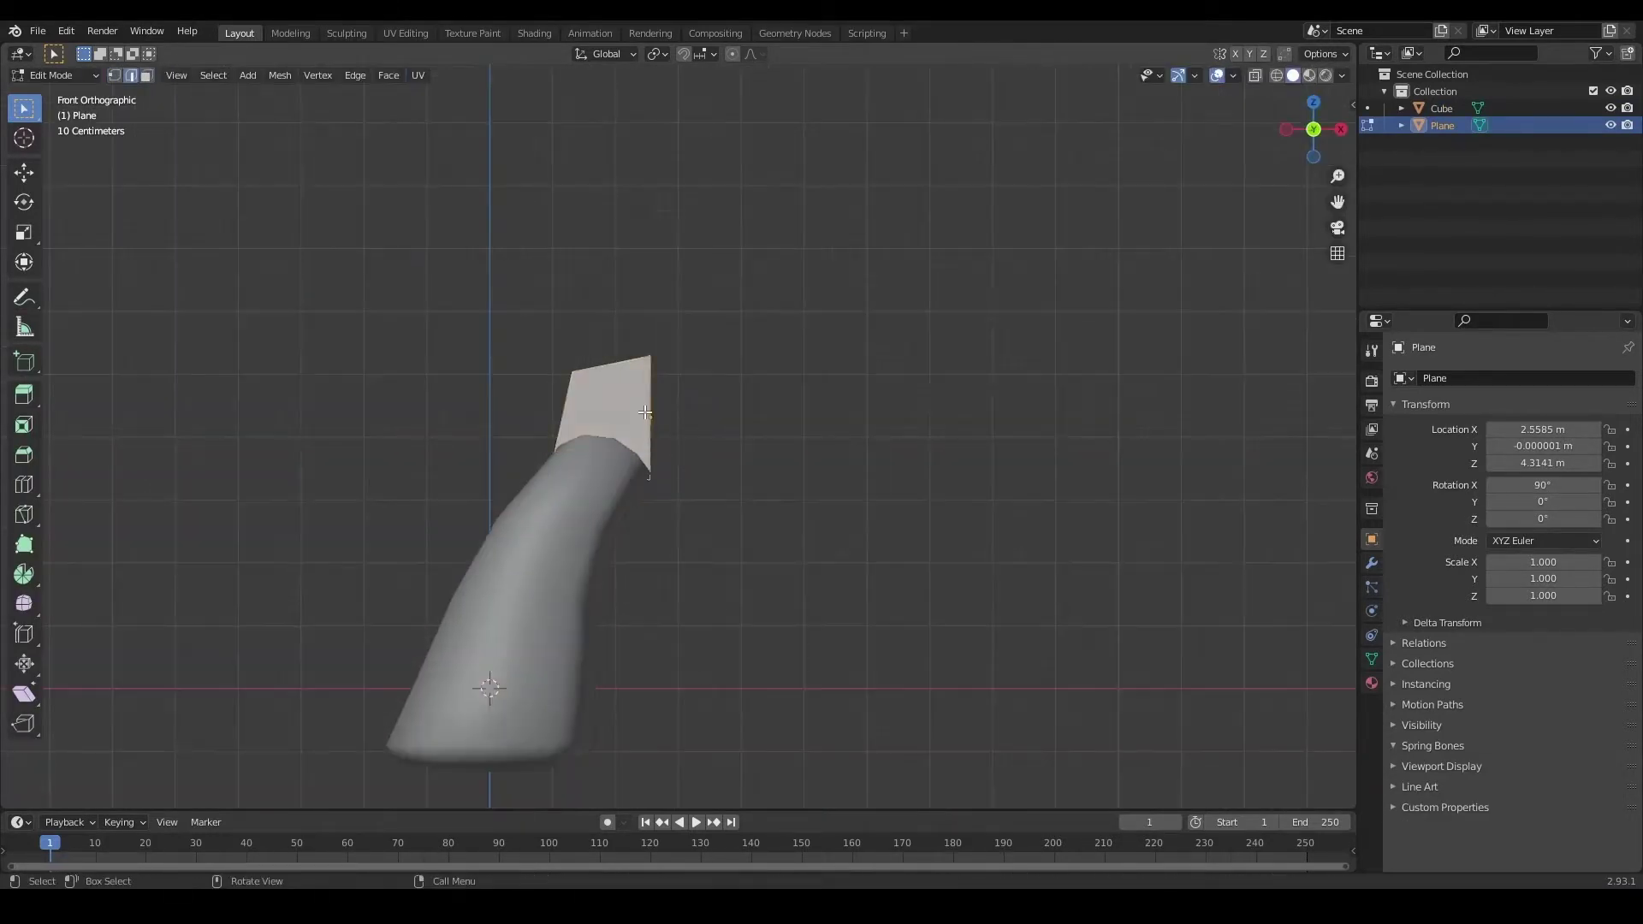
{"action": "scroll", "coordinate": [488, 684], "scroll_direction": "up", "scroll_amount": 3}
{"action": "key", "text": "g"}
{"action": "key", "text": "x"}
{"action": "key", "text": "z"}
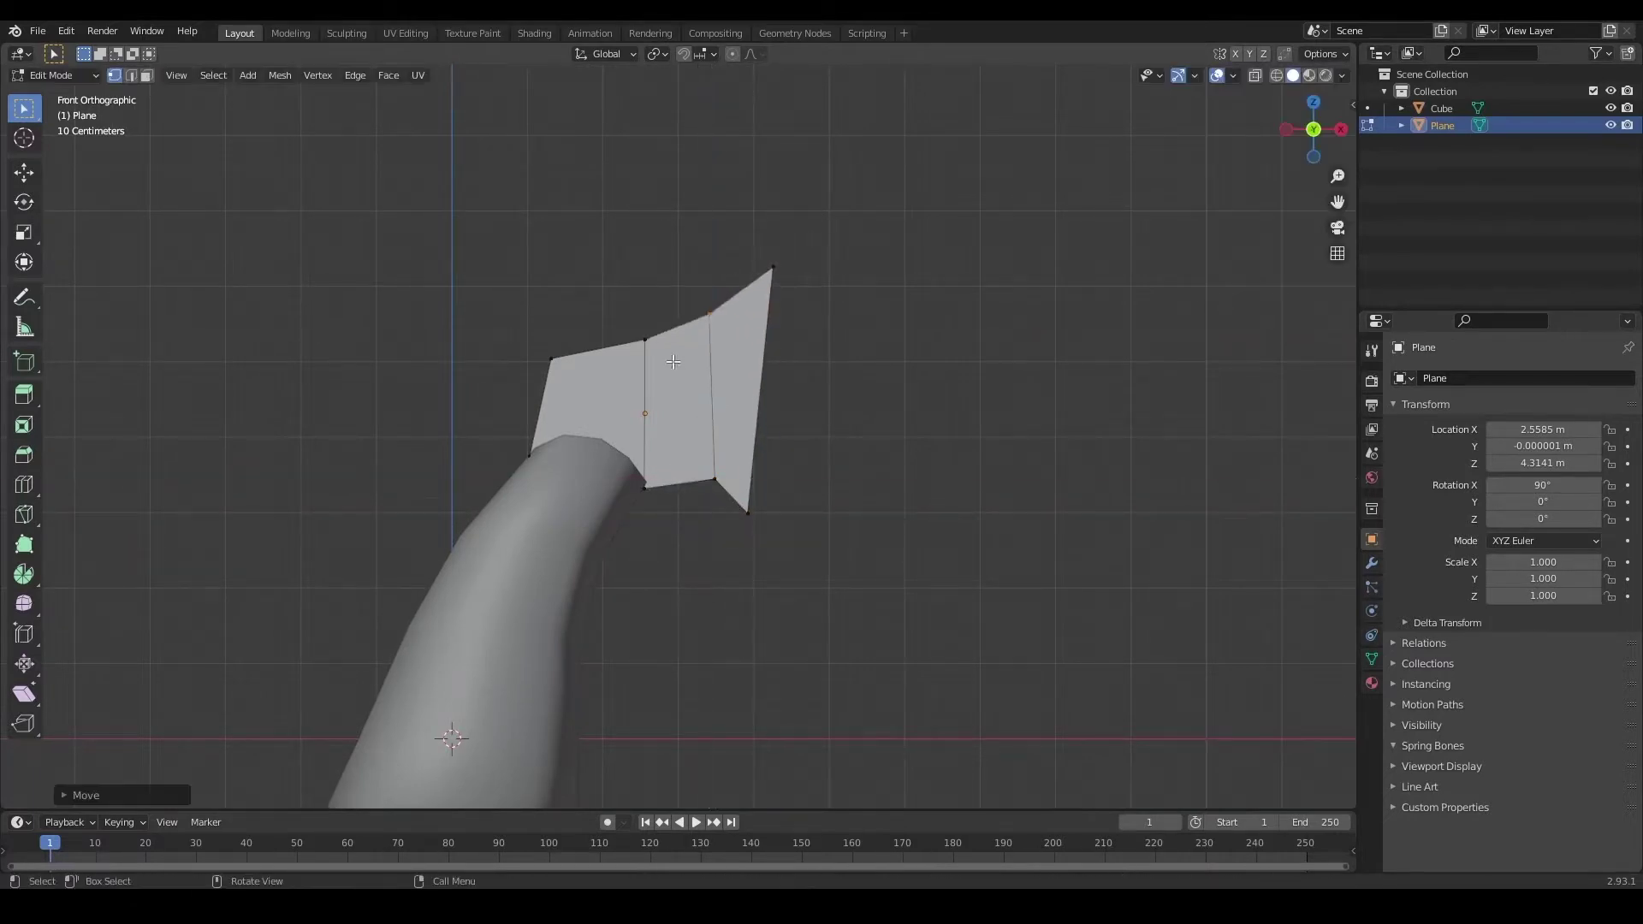
{"action": "scroll", "coordinate": [674, 362], "scroll_direction": "down", "scroll_amount": 2}
Extrude the plane's edge right along X, straighten its corners, and add a horizontal loop cut.
{"action": "key", "text": "e"}
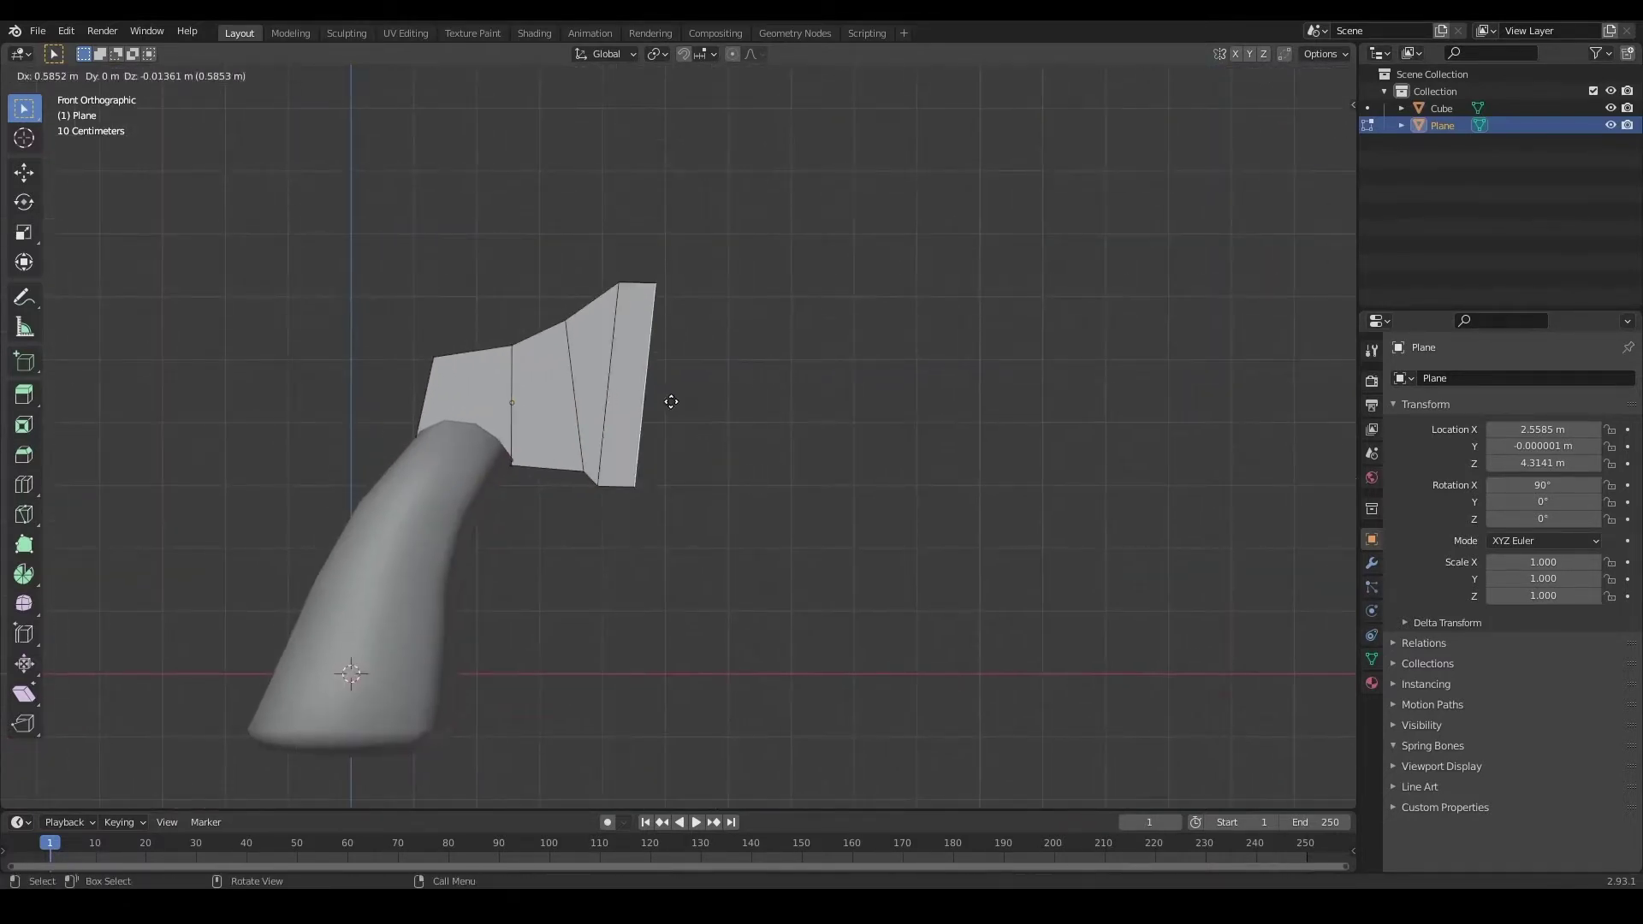
{"action": "key", "text": "x"}
{"action": "left_click", "coordinate": [619, 283]}
{"action": "key", "text": "g"}
{"action": "key", "text": "x"}
{"action": "key", "text": "g"}
{"action": "key", "text": "x"}
{"action": "left_click", "coordinate": [814, 332]}
{"action": "middle_click_drag", "start_coordinate": [814, 332], "coordinate": [809, 345], "text": "shift"}
{"action": "key", "text": "ctrl+r"}
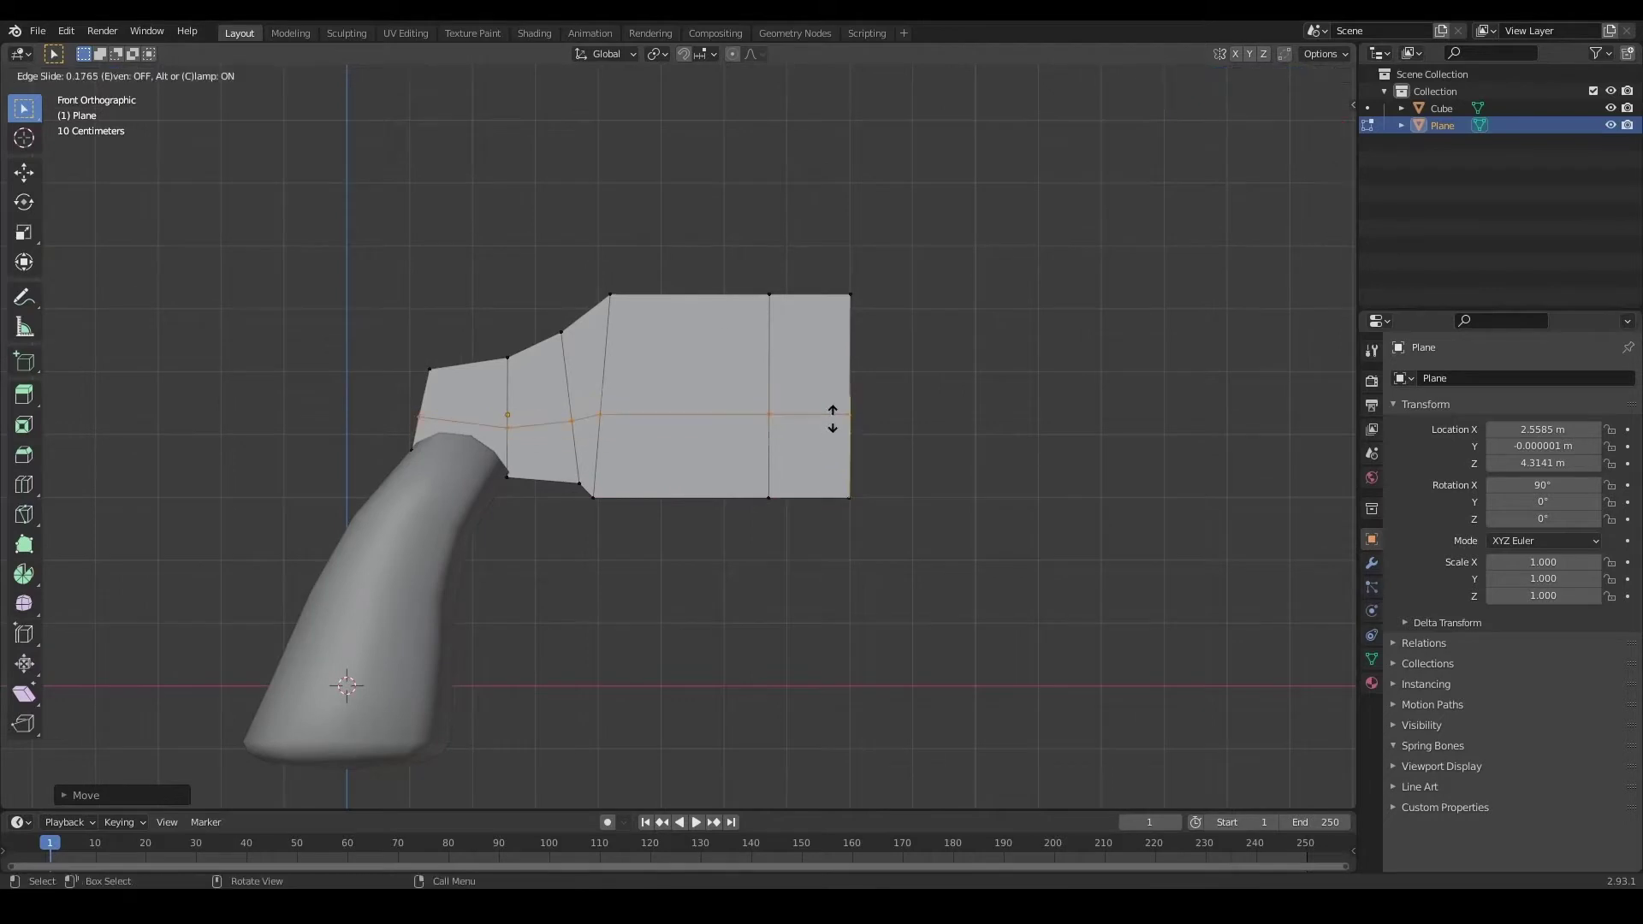
{"action": "scroll", "coordinate": [770, 432], "scroll_direction": "up", "scroll_amount": 1}
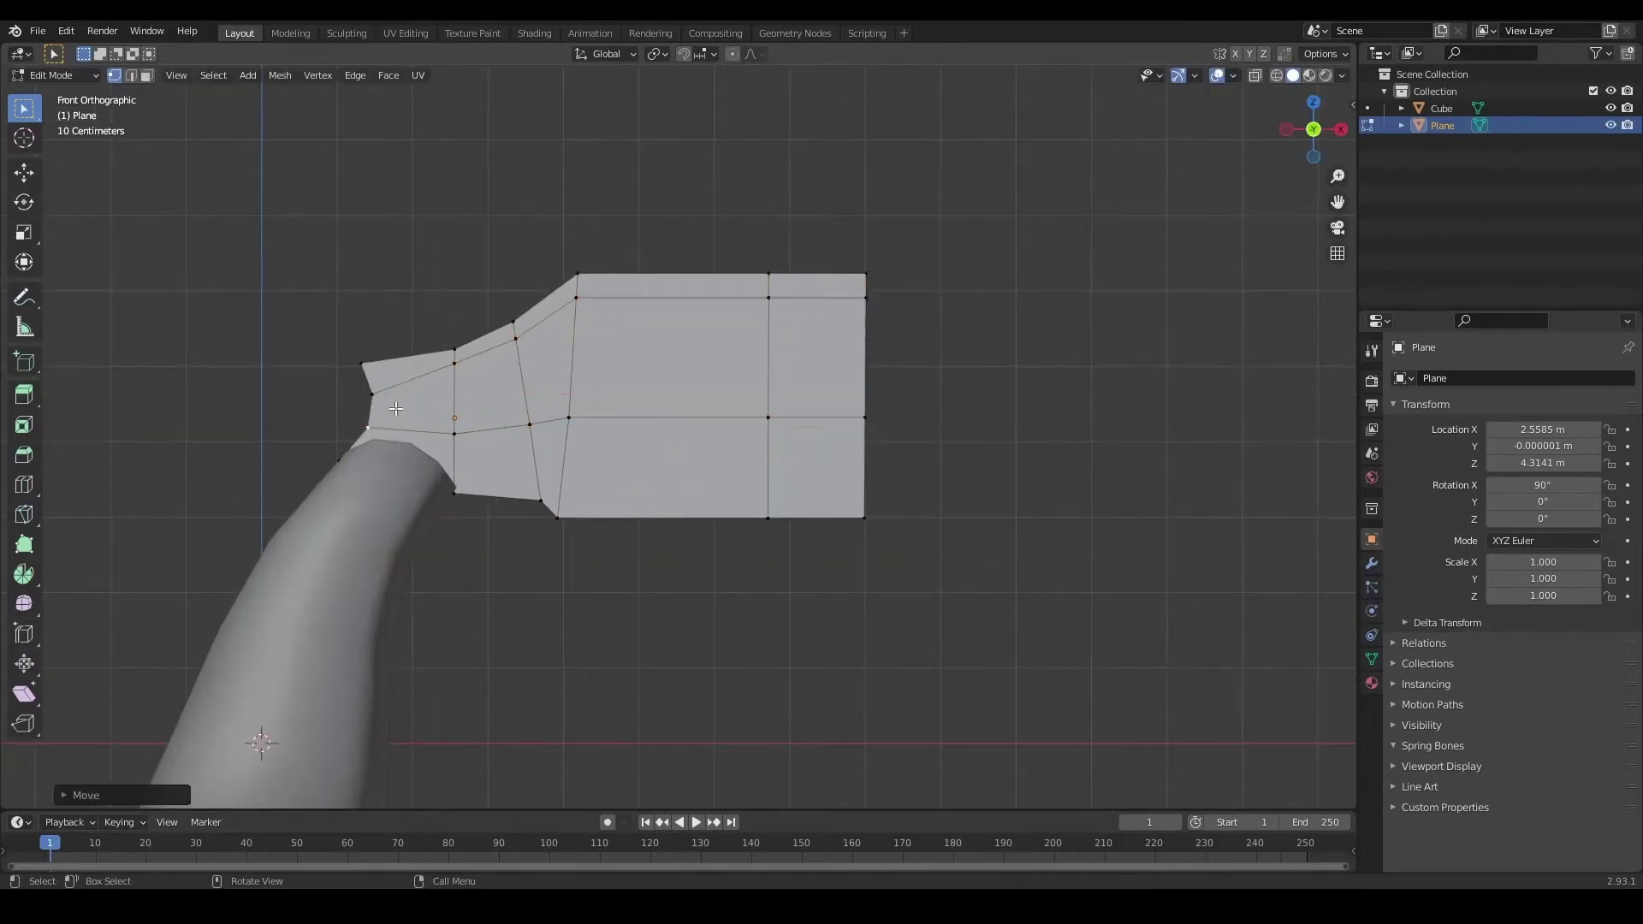
Open a rectangular window in the frame by deleting its middle faces.
{"action": "key", "text": "ctrl+z"}
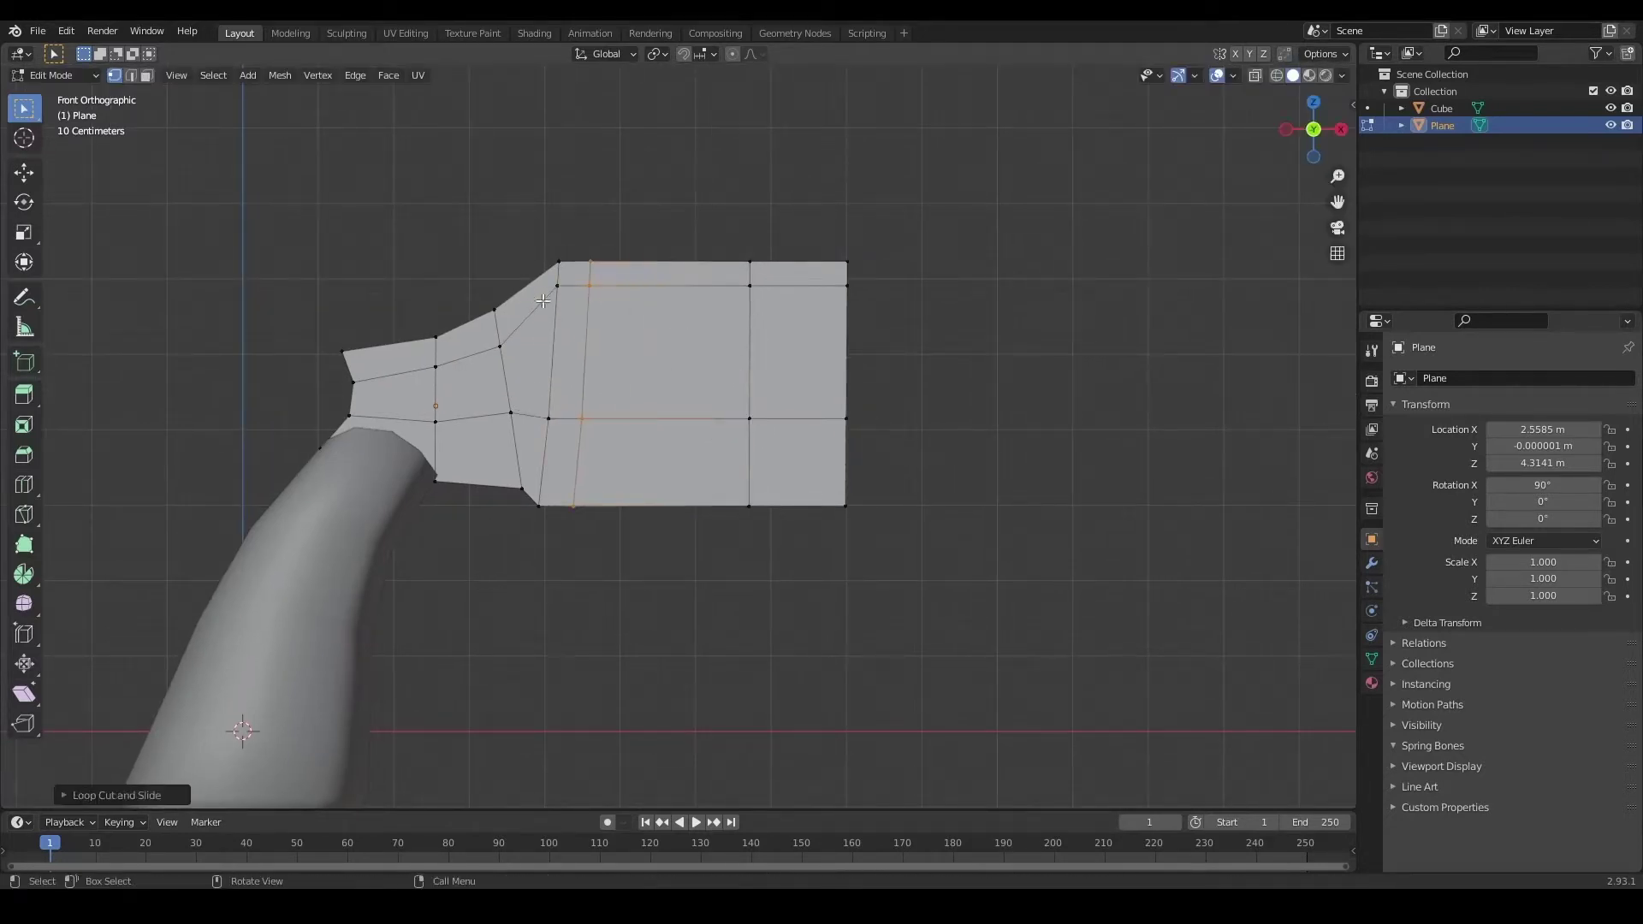
{"action": "left_click", "coordinate": [851, 329]}
{"action": "left_click", "coordinate": [904, 324]}
{"action": "key", "text": "Delete"}
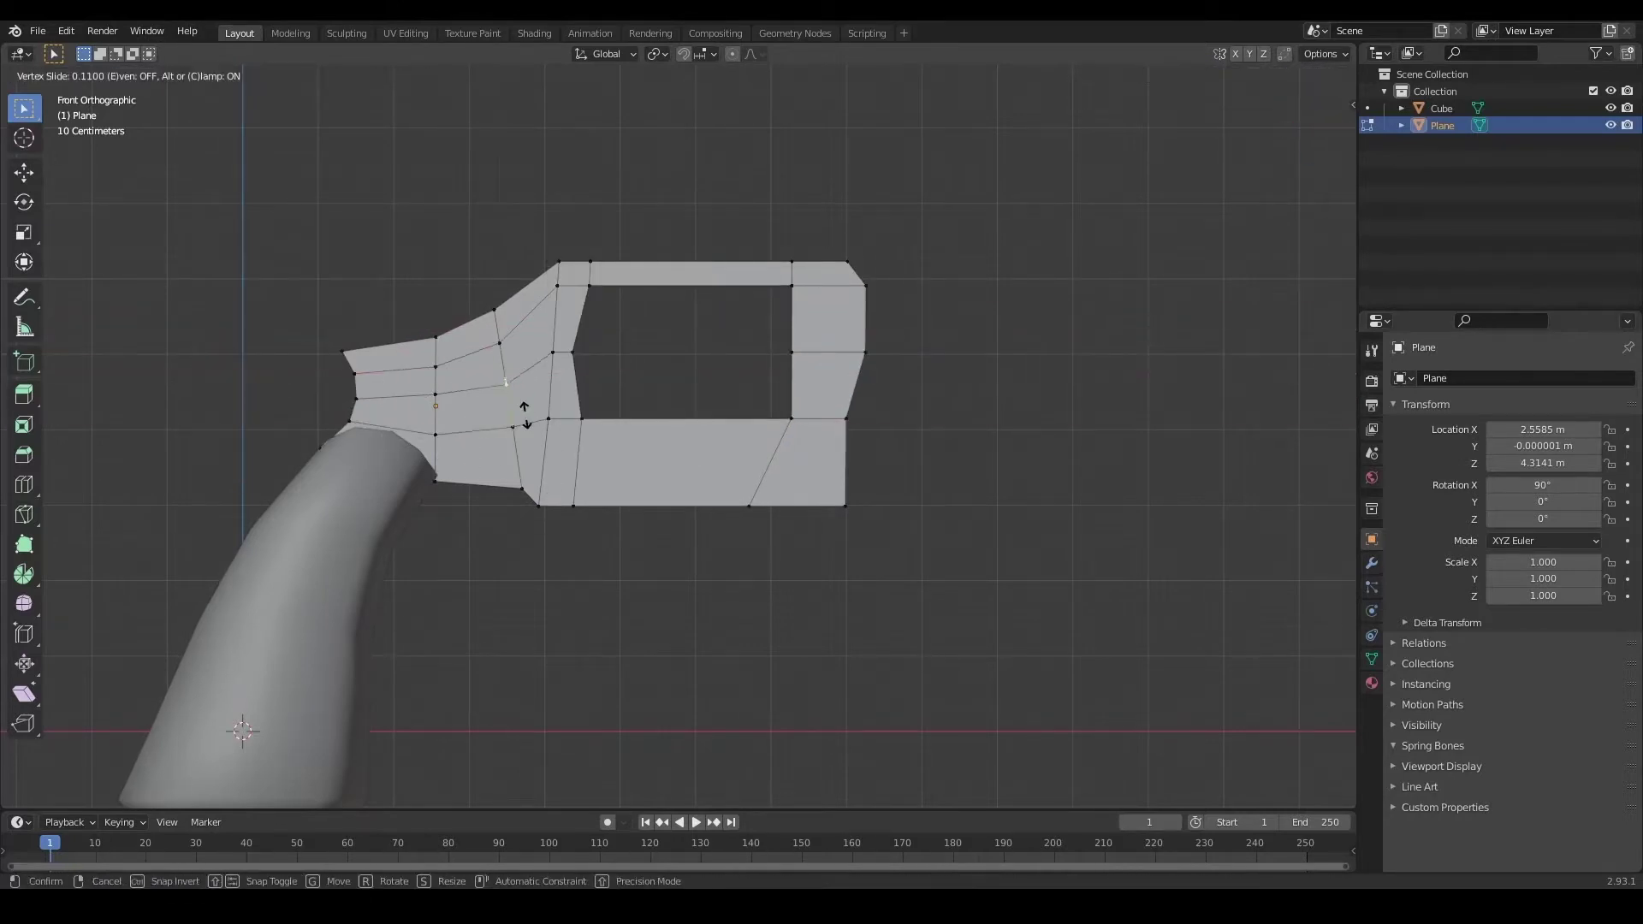
Knife extra edges near the window corner and slide the vertex there along X.
{"action": "left_click", "coordinate": [576, 400]}
{"action": "scroll", "coordinate": [565, 360], "scroll_direction": "up", "scroll_amount": 3}
{"action": "key", "text": "k"}
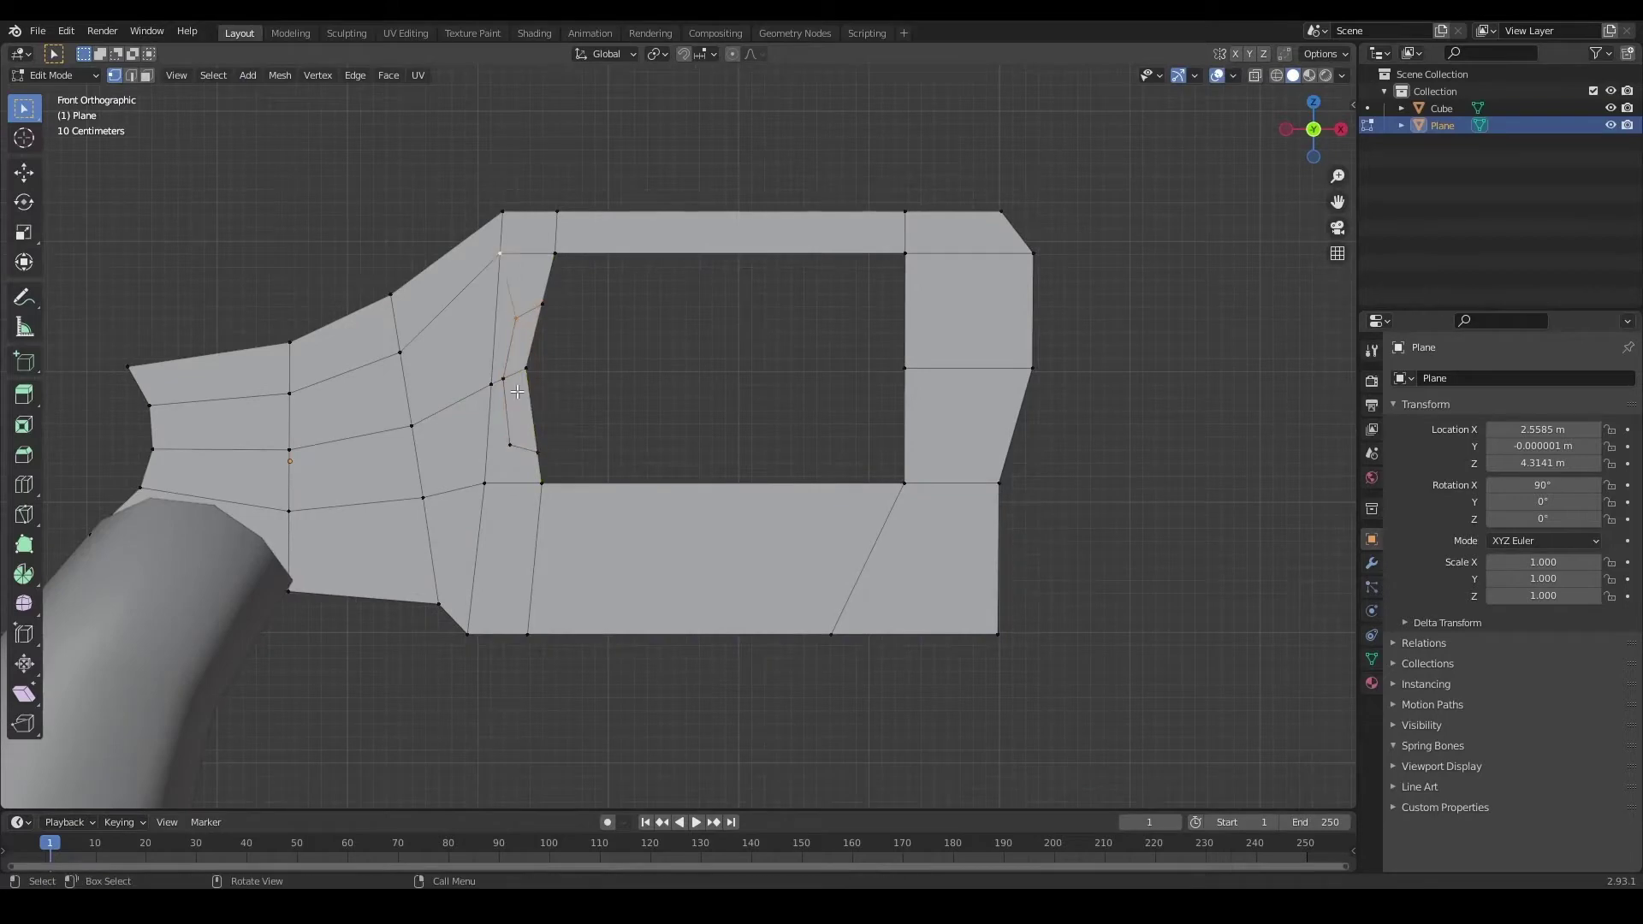
{"action": "key", "text": "g"}
{"action": "key", "text": "x"}
{"action": "key", "text": "g"}
{"action": "left_click", "coordinate": [512, 423]}
{"action": "left_click", "coordinate": [540, 381]}
Slide and nudge the remaining vertices left along X to curve the window's left edge.
{"action": "key", "text": "g"}
{"action": "key", "text": "x"}
{"action": "key", "text": "g"}
{"action": "key", "text": "g"}
{"action": "key", "text": "g"}
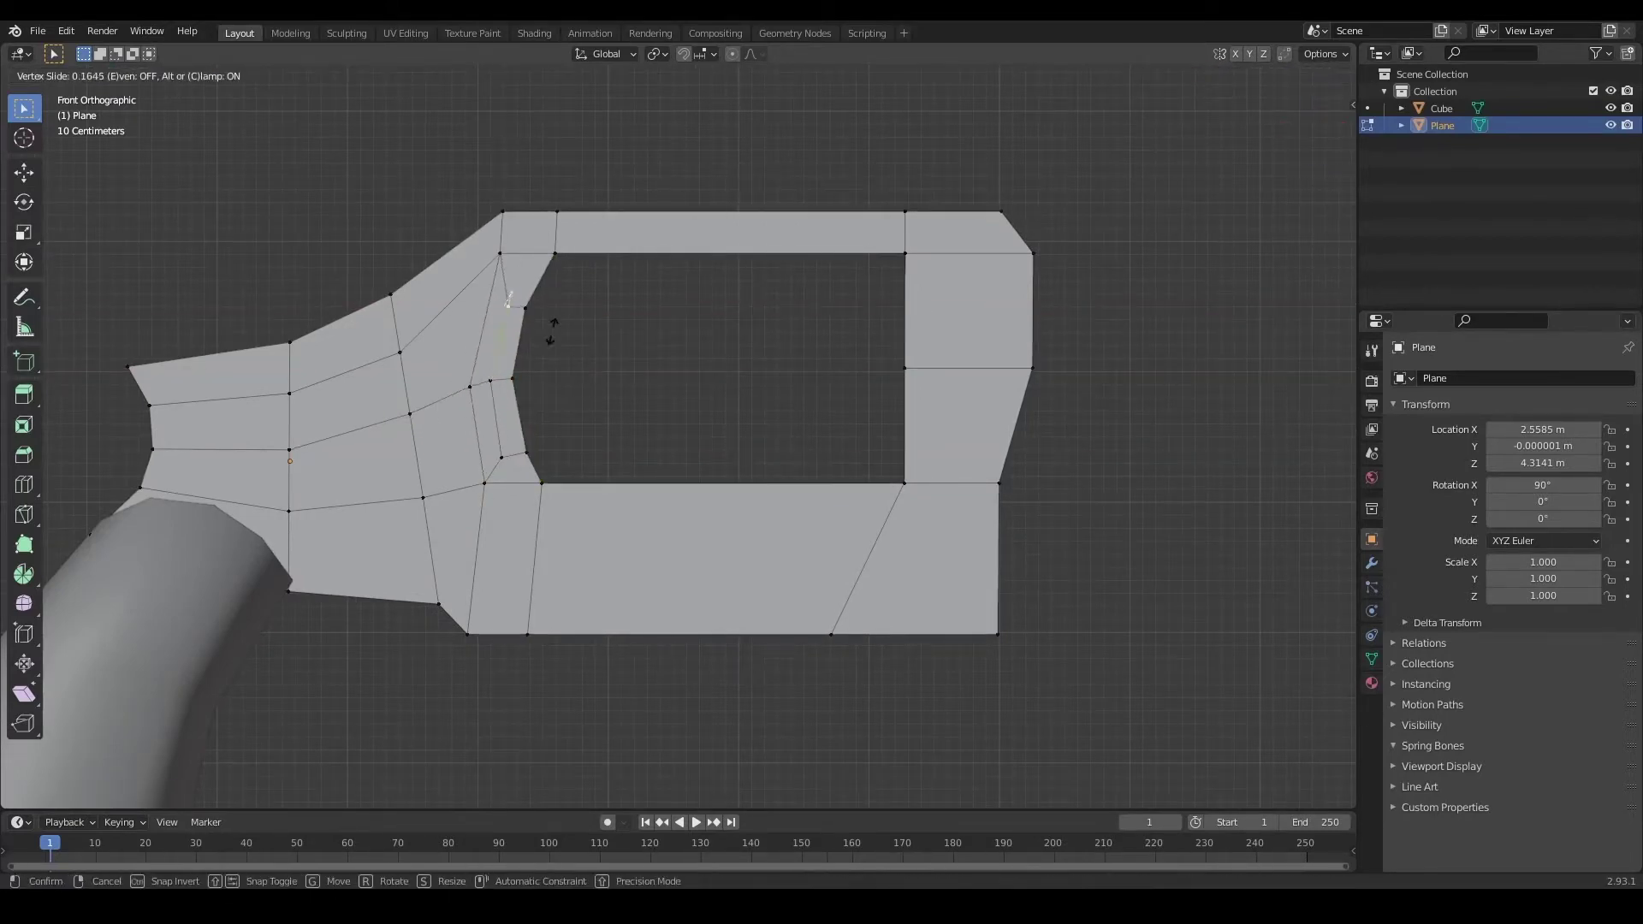
{"action": "key", "text": "g"}
{"action": "key", "text": "x"}
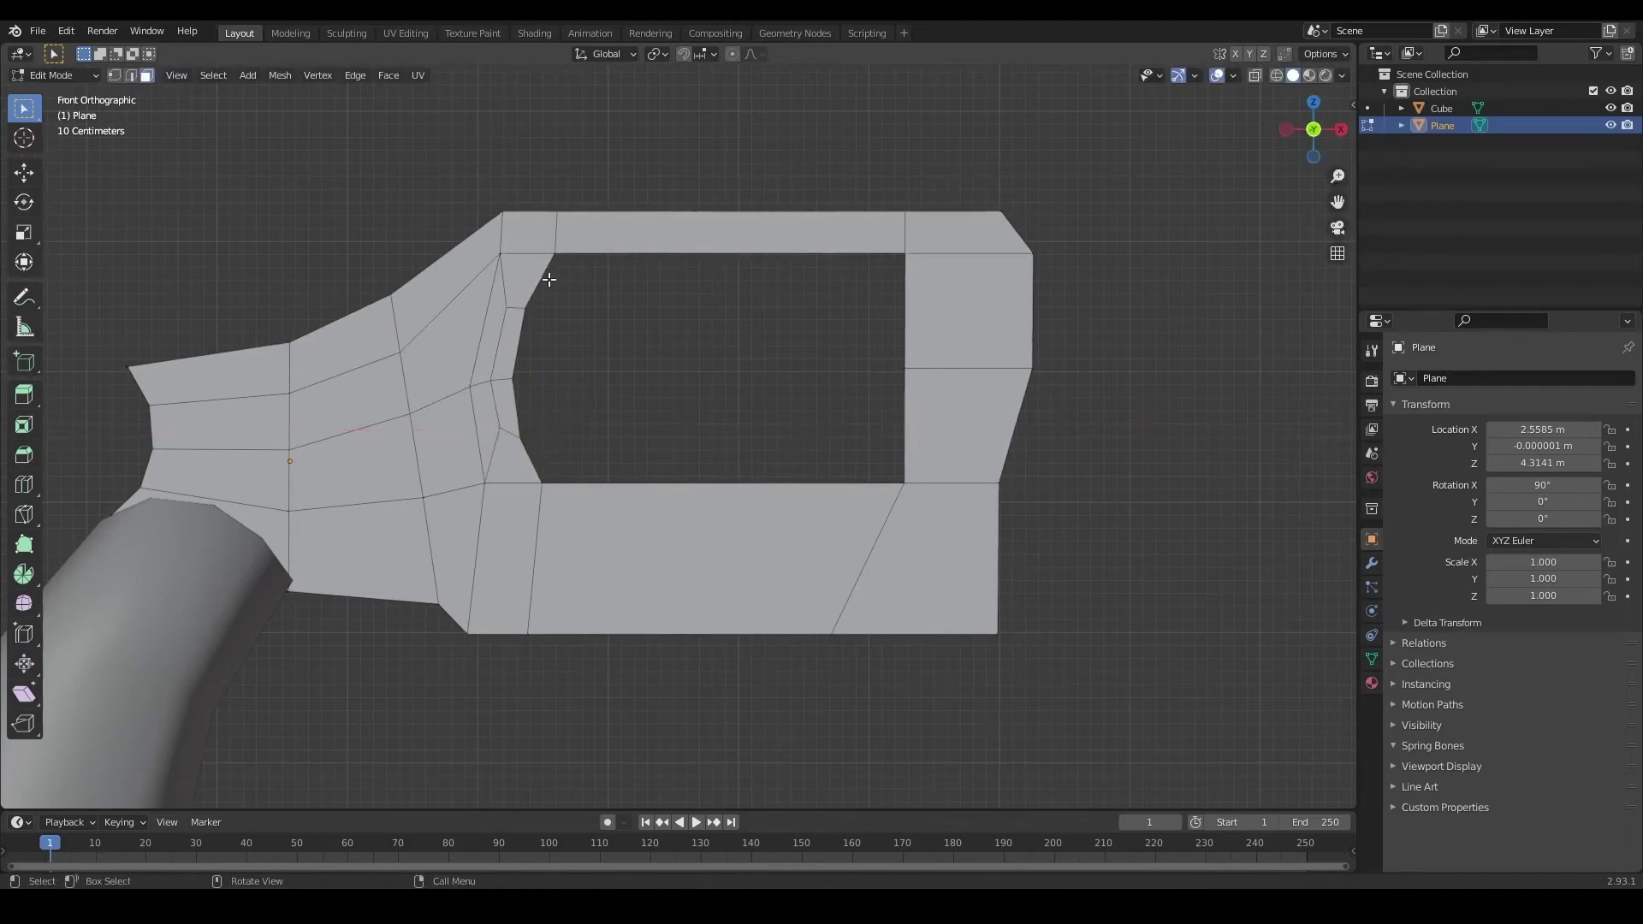
{"action": "left_click", "coordinate": [594, 237]}
Select the whole frame outline and extrude it along Y for thickness.
{"action": "key", "text": "a"}
{"action": "key", "text": "e"}
{"action": "middle_click_drag", "start_coordinate": [594, 236], "coordinate": [913, 311]}
{"action": "key", "text": "y"}
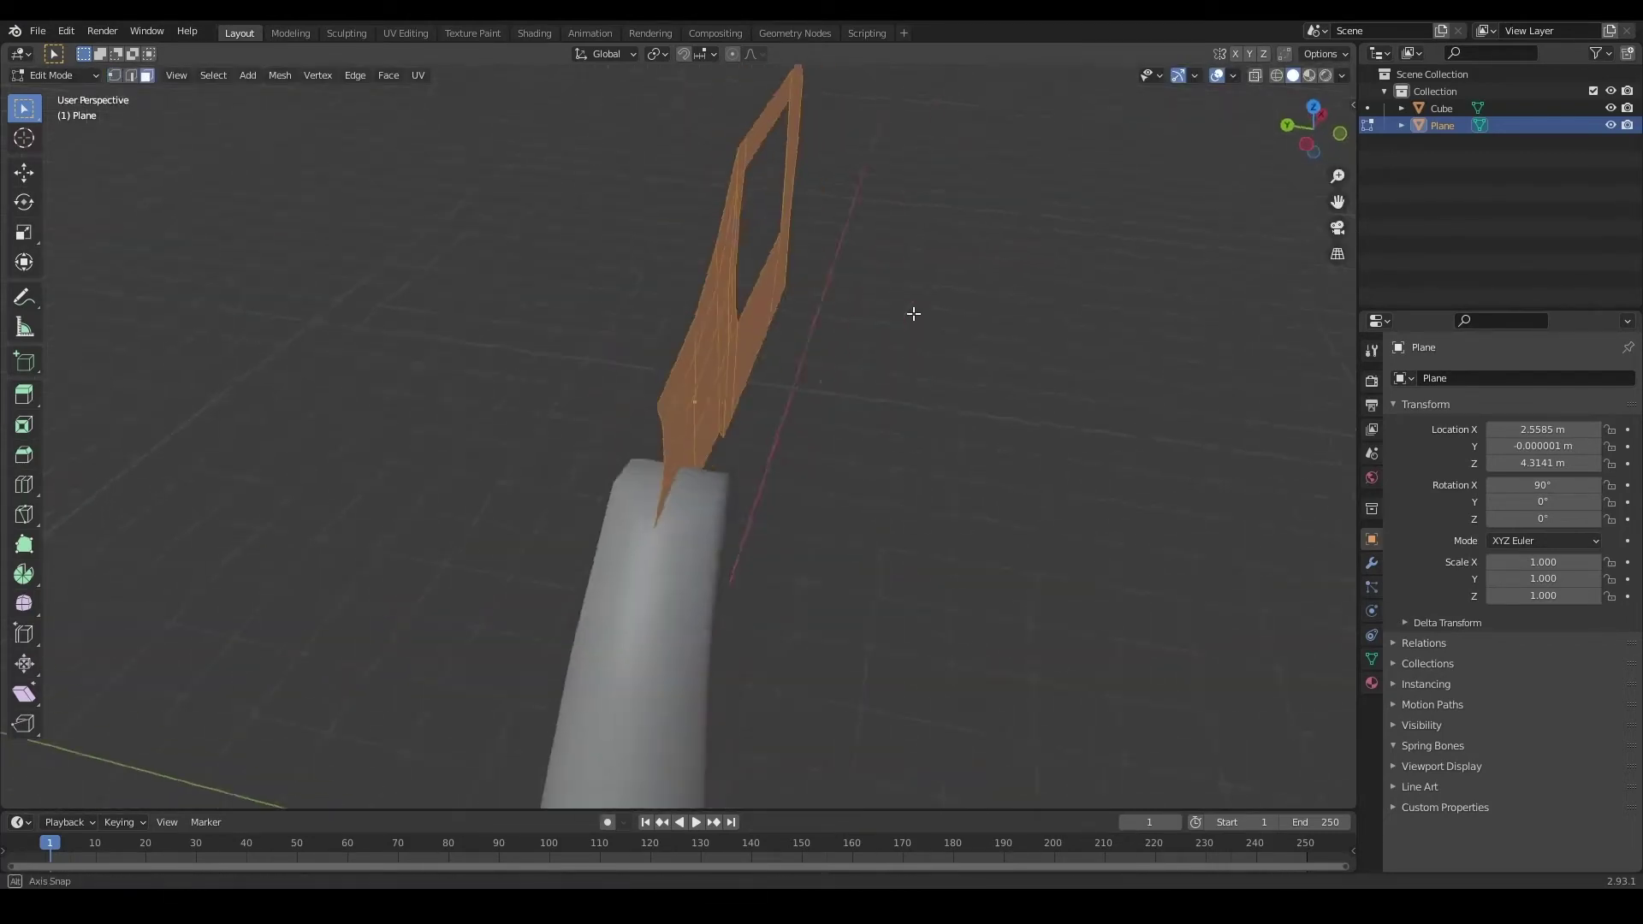
Delete the selected faces and shift the frame's left-end vertices along X in wireframe.
{"action": "key", "text": "x"}
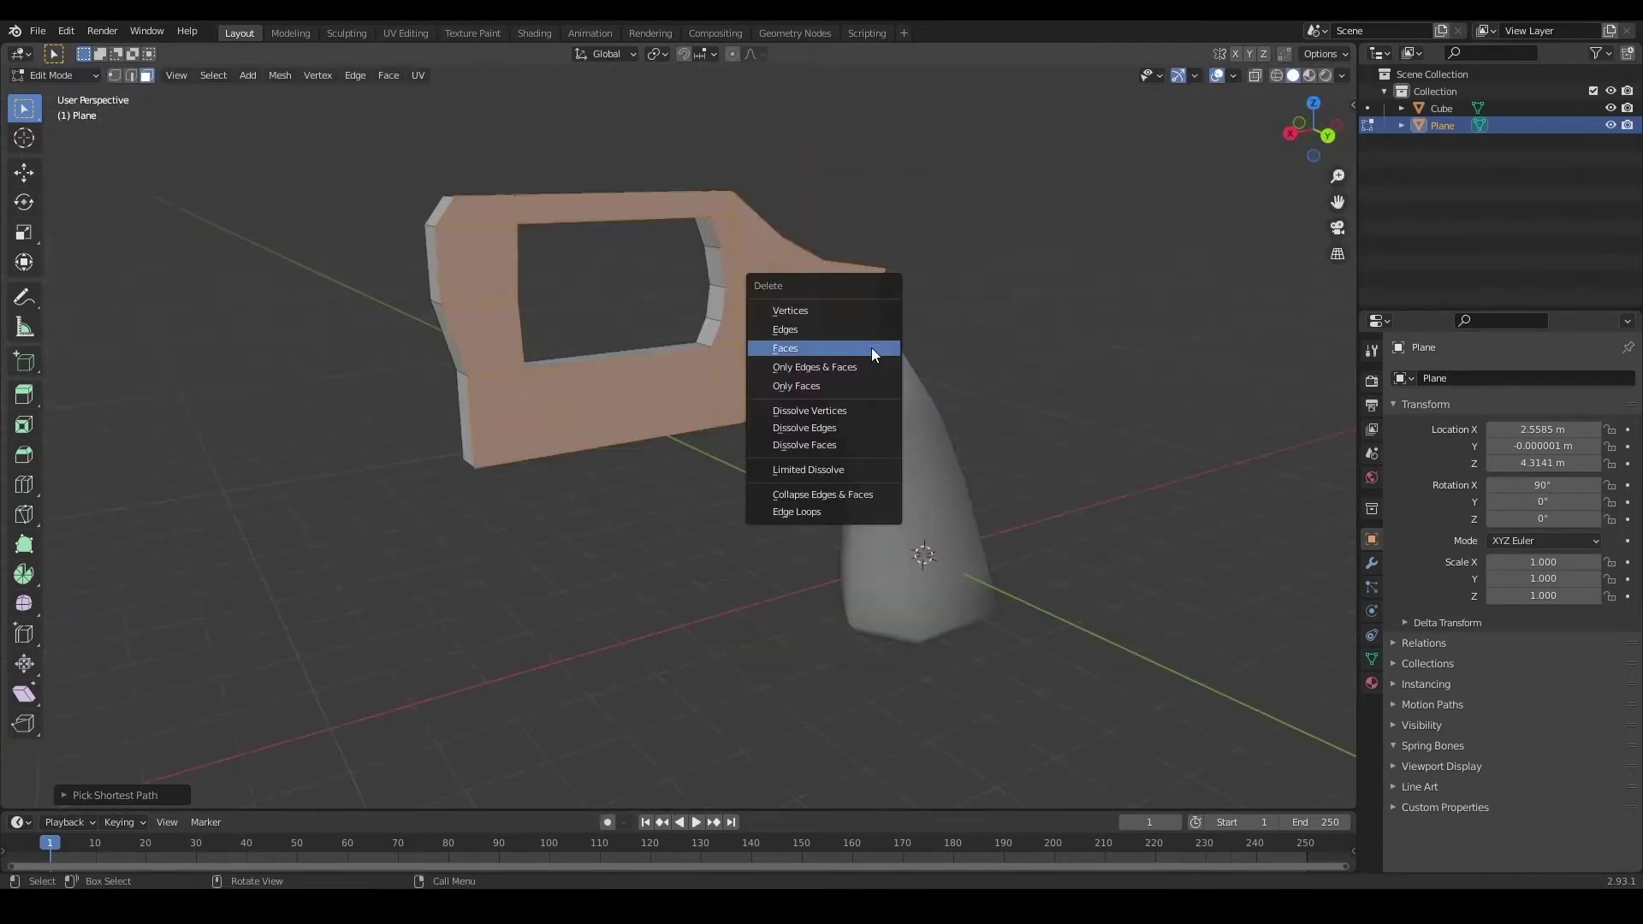
{"action": "left_click", "coordinate": [871, 348]}
{"action": "key", "text": "KP_1"}
{"action": "key", "text": "shift+z"}
{"action": "left_click_drag", "start_coordinate": [462, 411], "coordinate": [412, 379]}
{"action": "key", "text": "g"}
{"action": "key", "text": "x"}
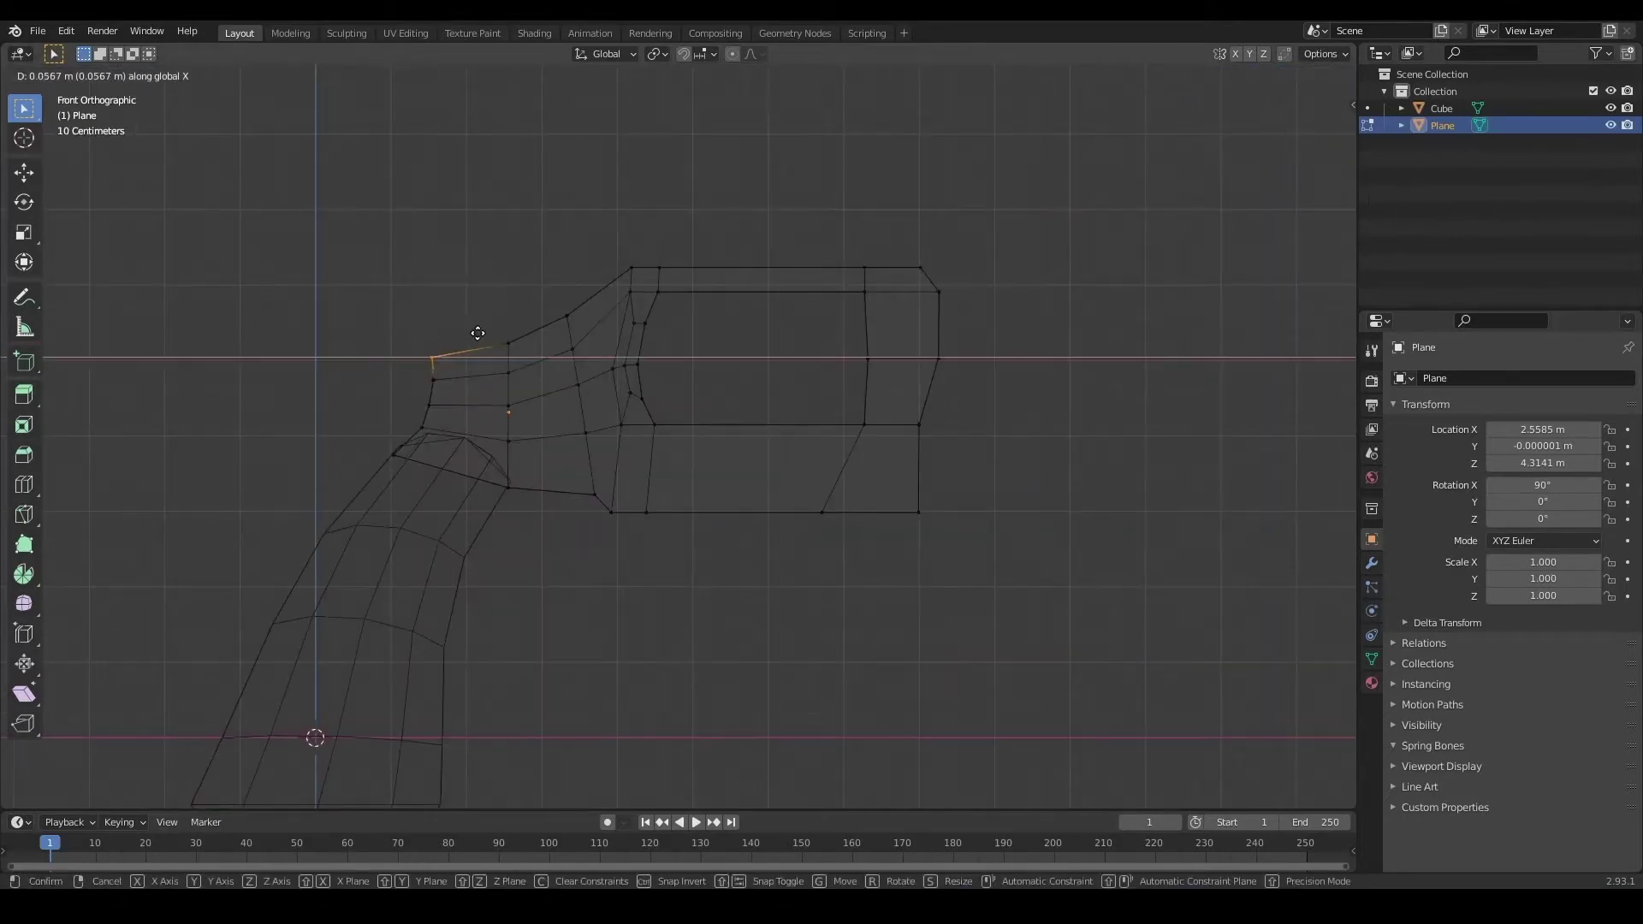
{"action": "left_click", "coordinate": [477, 342]}
Knife-cut into the frame's bottom edge and view the cut from the side.
{"action": "key", "text": "shift+z"}
{"action": "scroll", "coordinate": [594, 356], "scroll_direction": "up", "scroll_amount": 4}
{"action": "key", "text": "k"}
{"action": "left_click", "coordinate": [751, 462]}
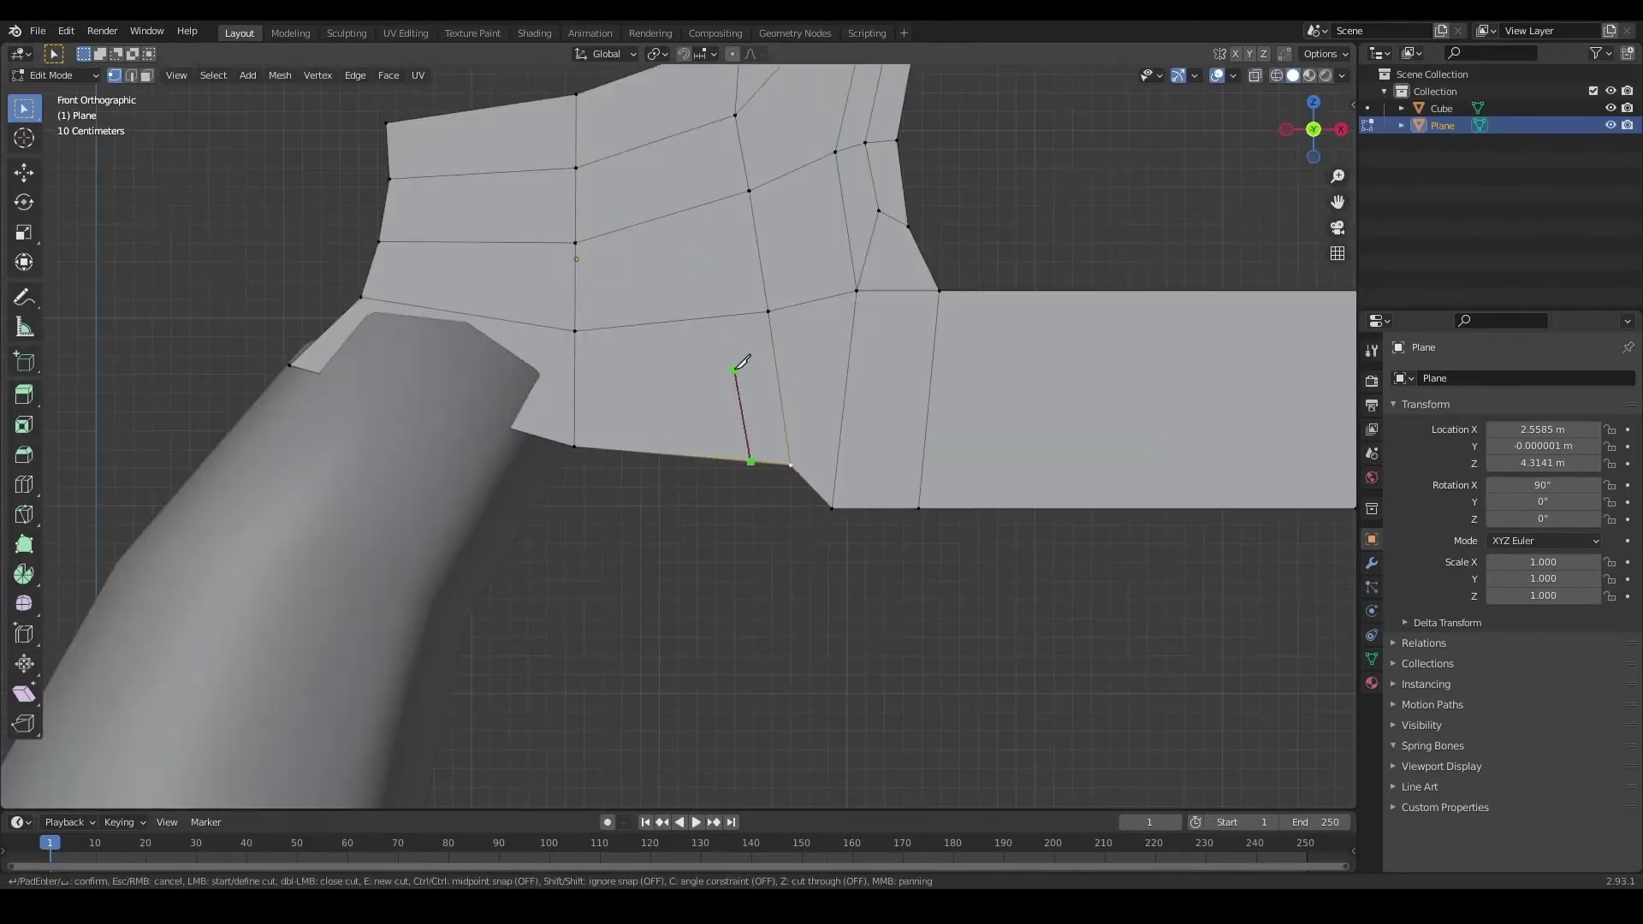
{"action": "middle_click_drag", "start_coordinate": [776, 351], "coordinate": [639, 297]}
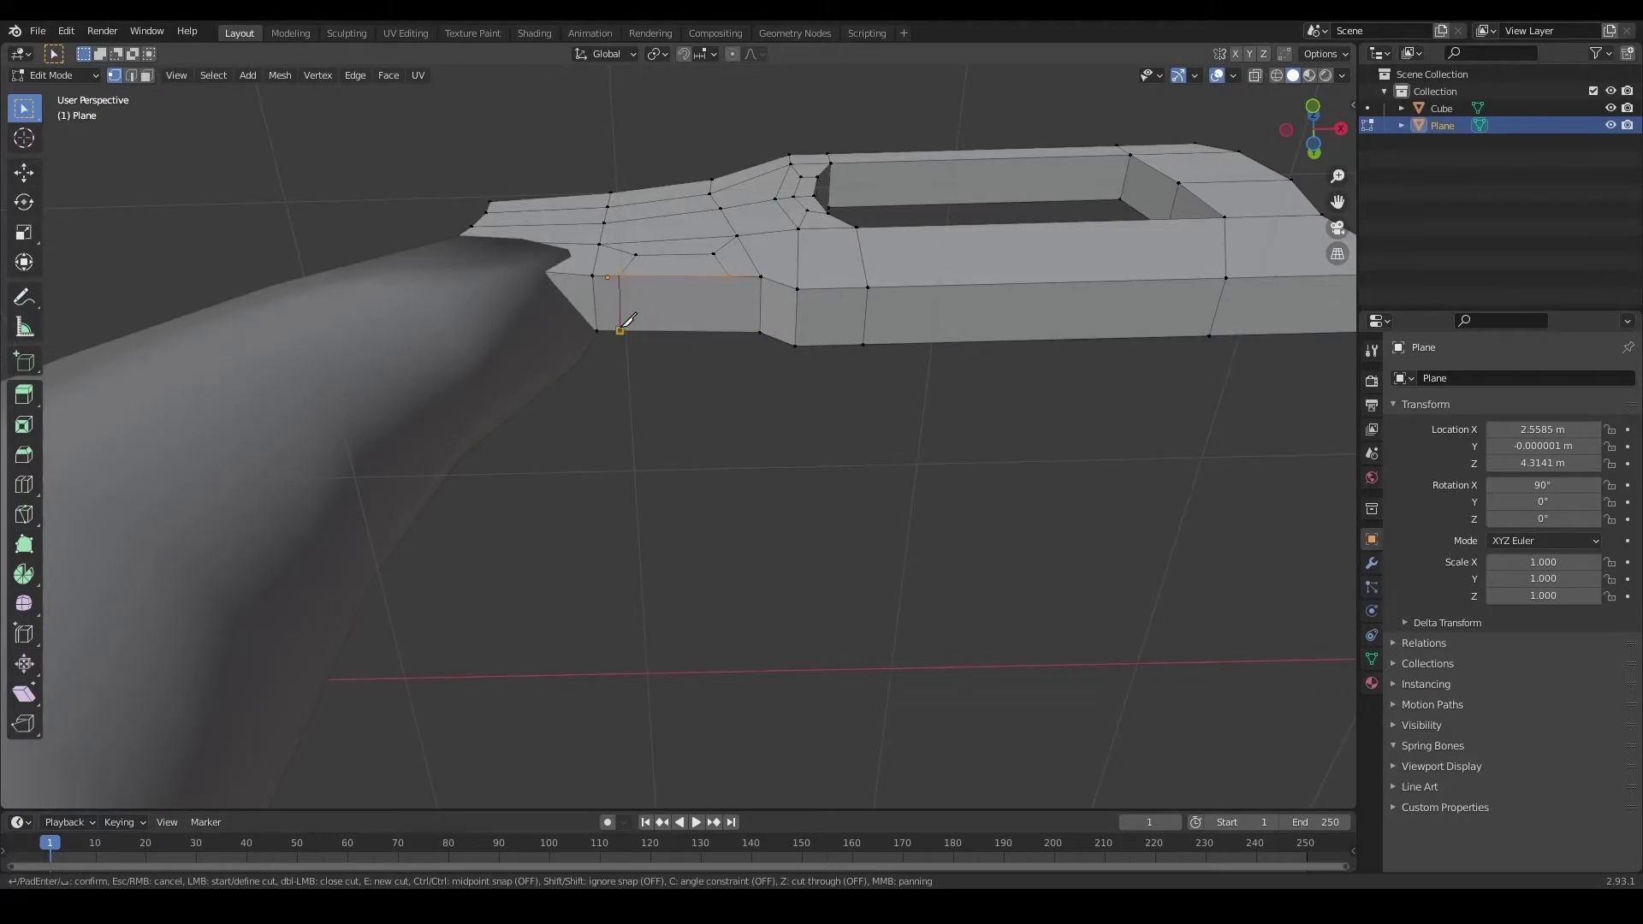
{"action": "middle_click_drag", "start_coordinate": [728, 334], "coordinate": [856, 411]}
{"action": "key", "text": "shift+v"}
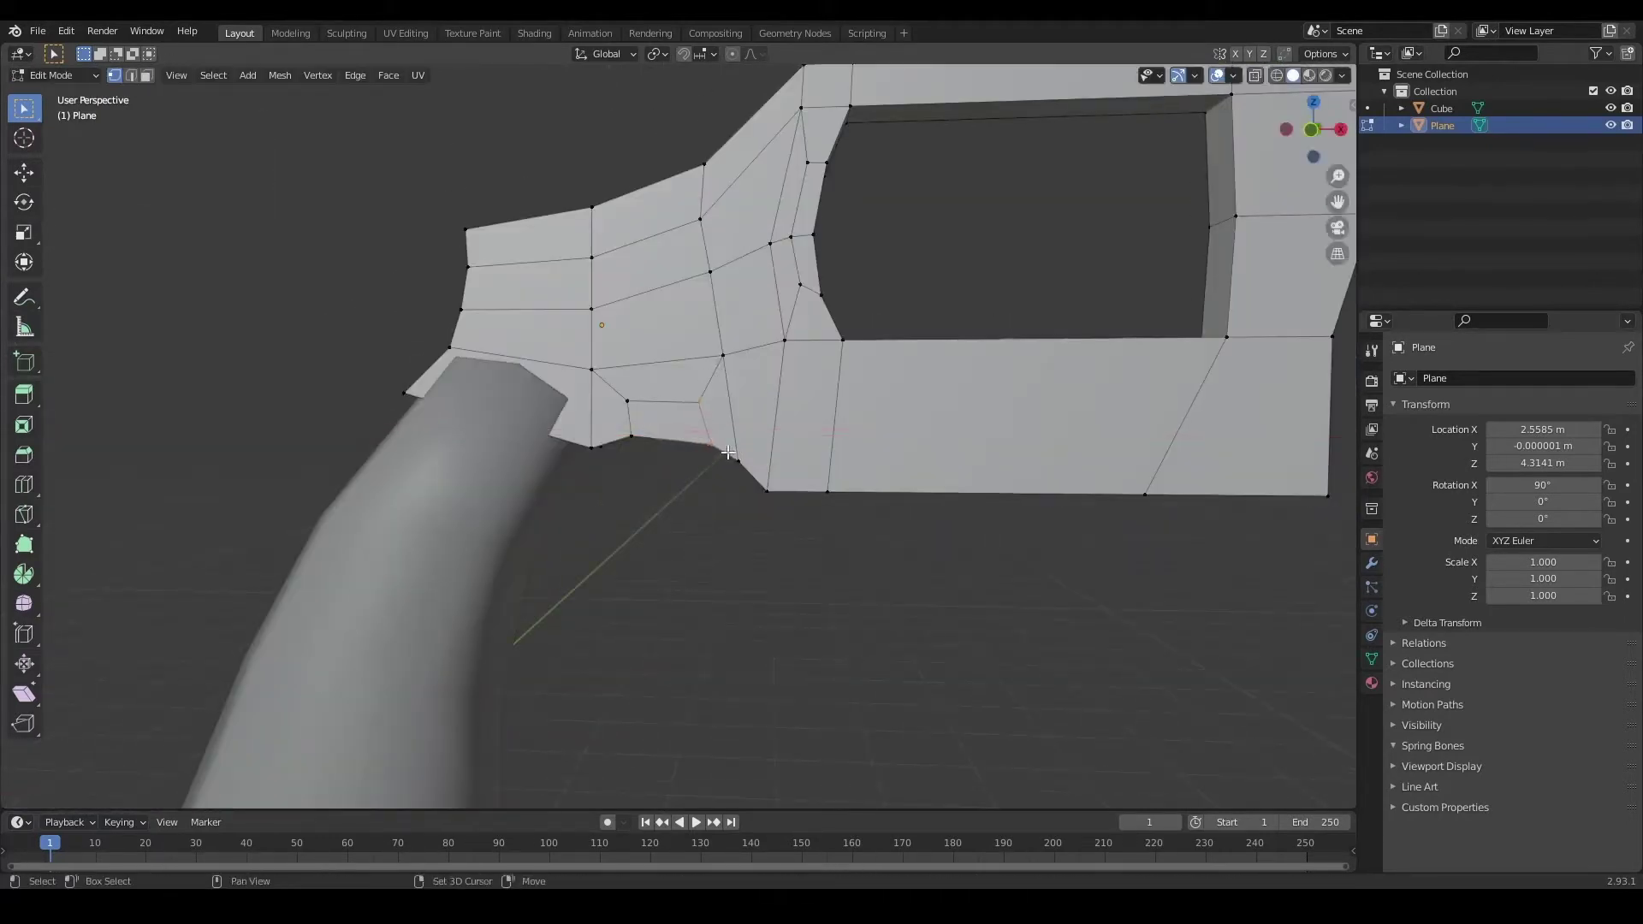
Raise the bottom-edge vertices along Z to form a notch beneath the cylinder opening.
{"action": "left_click", "coordinate": [980, 486]}
{"action": "key", "text": "ctrl+s"}
{"action": "key", "text": "ctrl+r"}
{"action": "left_click", "coordinate": [822, 454]}
{"action": "key", "text": "g"}
{"action": "key", "text": "z"}
{"action": "left_click", "coordinate": [870, 469]}
{"action": "key", "text": "shift+z"}
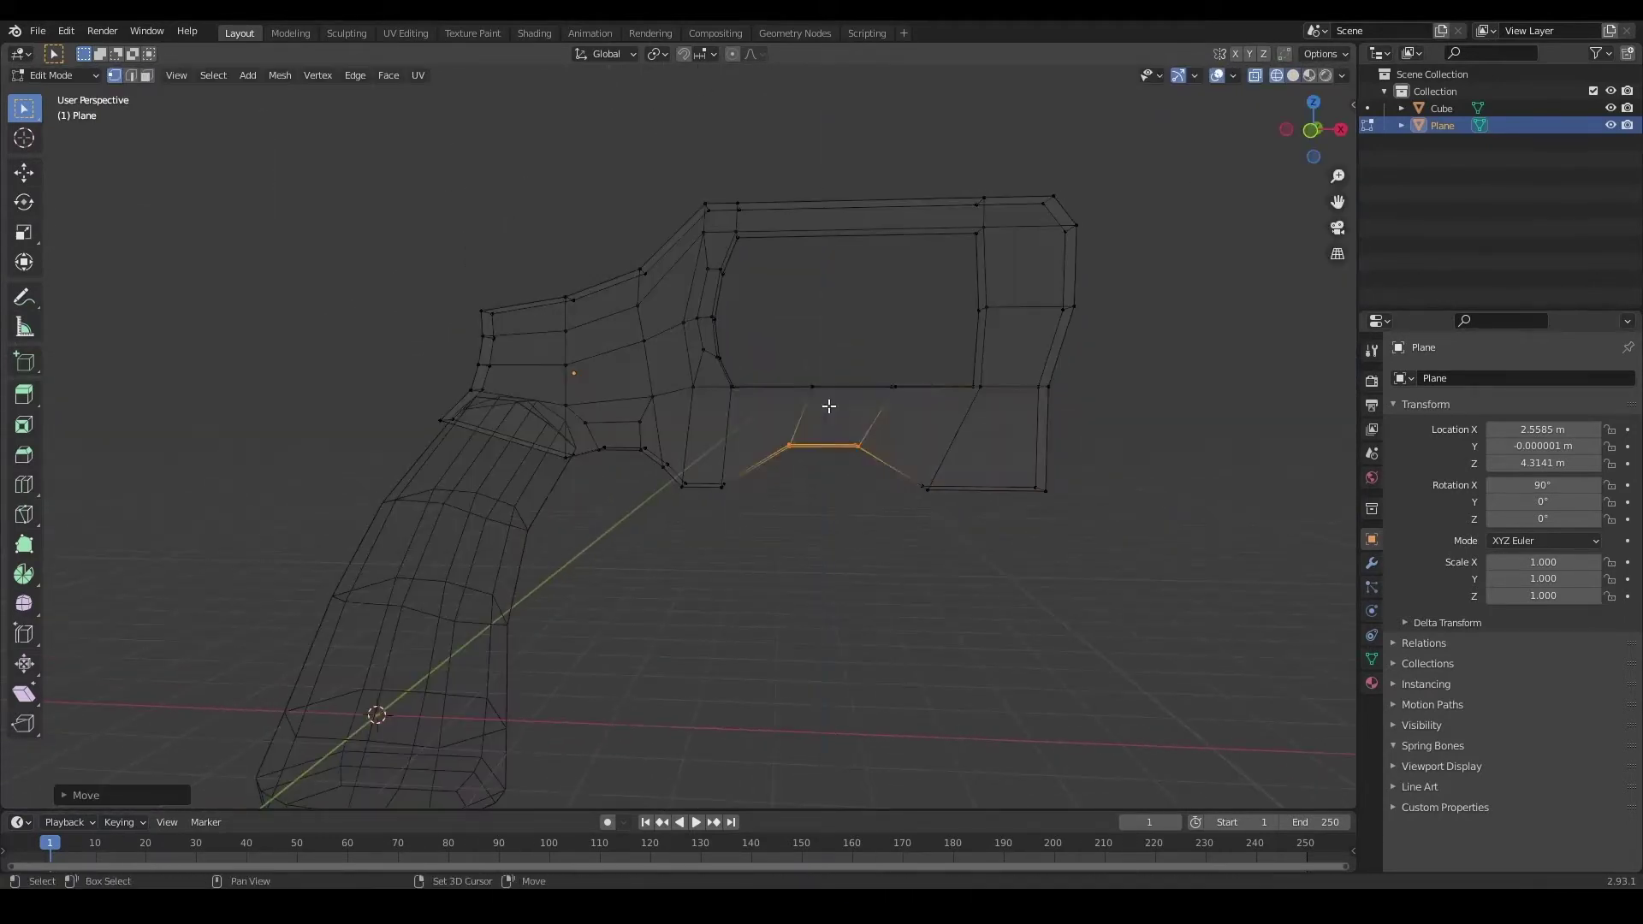
{"action": "middle_click_drag", "start_coordinate": [831, 471], "coordinate": [762, 489]}
Move the selected lower vertices further along Z and return to solid shading.
{"action": "key", "text": "g"}
{"action": "key", "text": "z"}
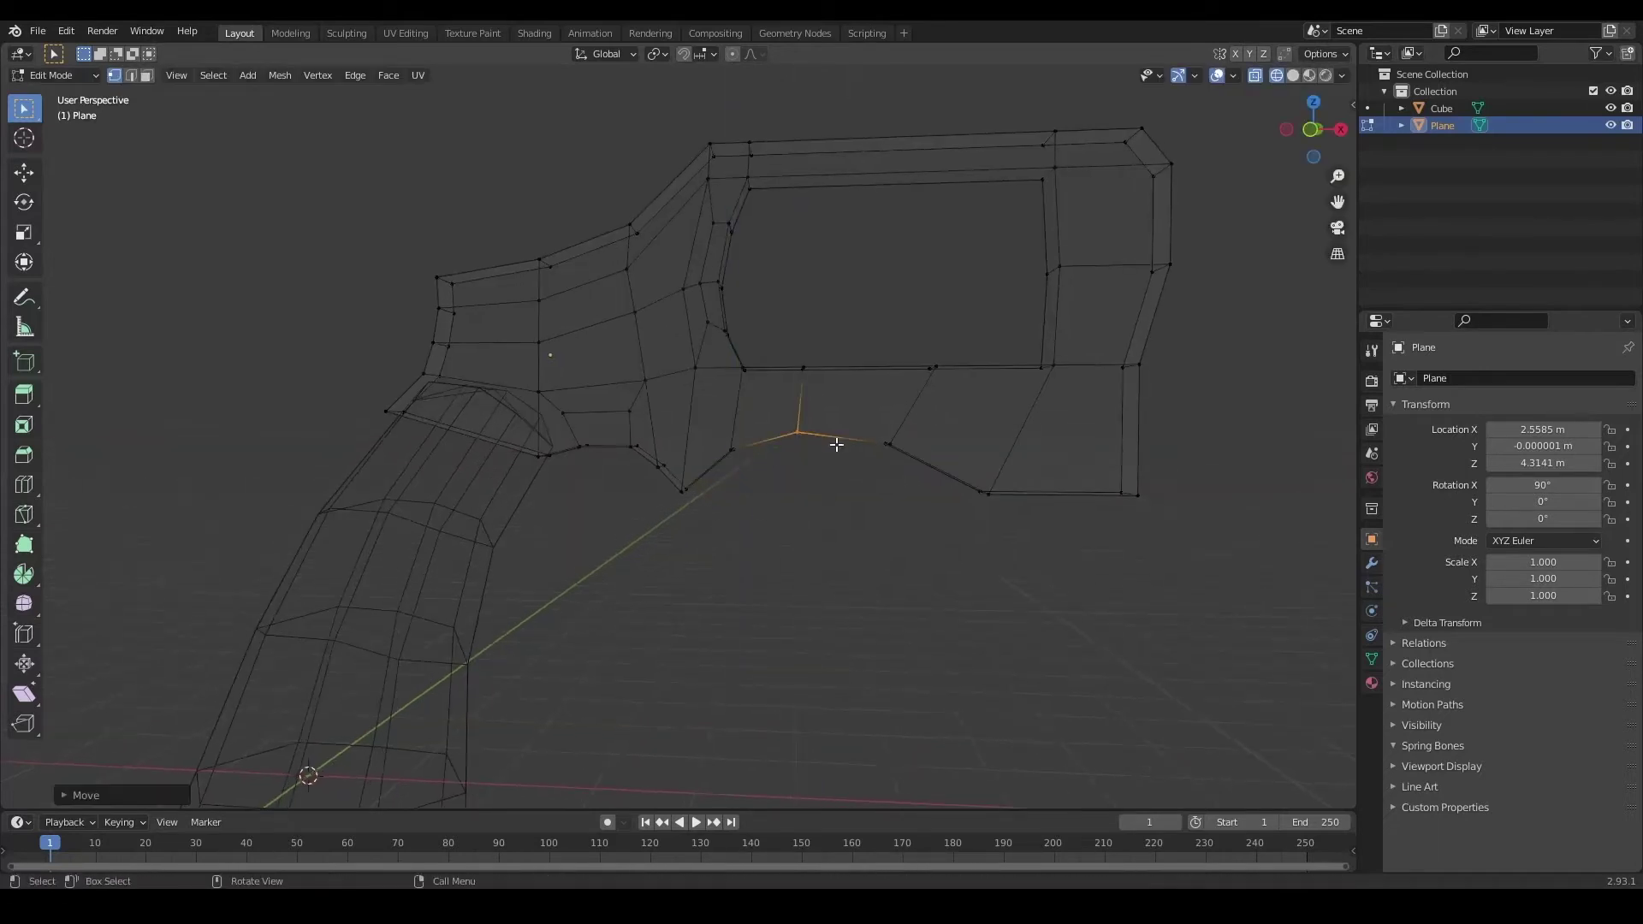
{"action": "left_click", "coordinate": [900, 416]}
{"action": "key", "text": "shift+z"}
{"action": "middle_click_drag", "start_coordinate": [900, 416], "coordinate": [890, 459]}
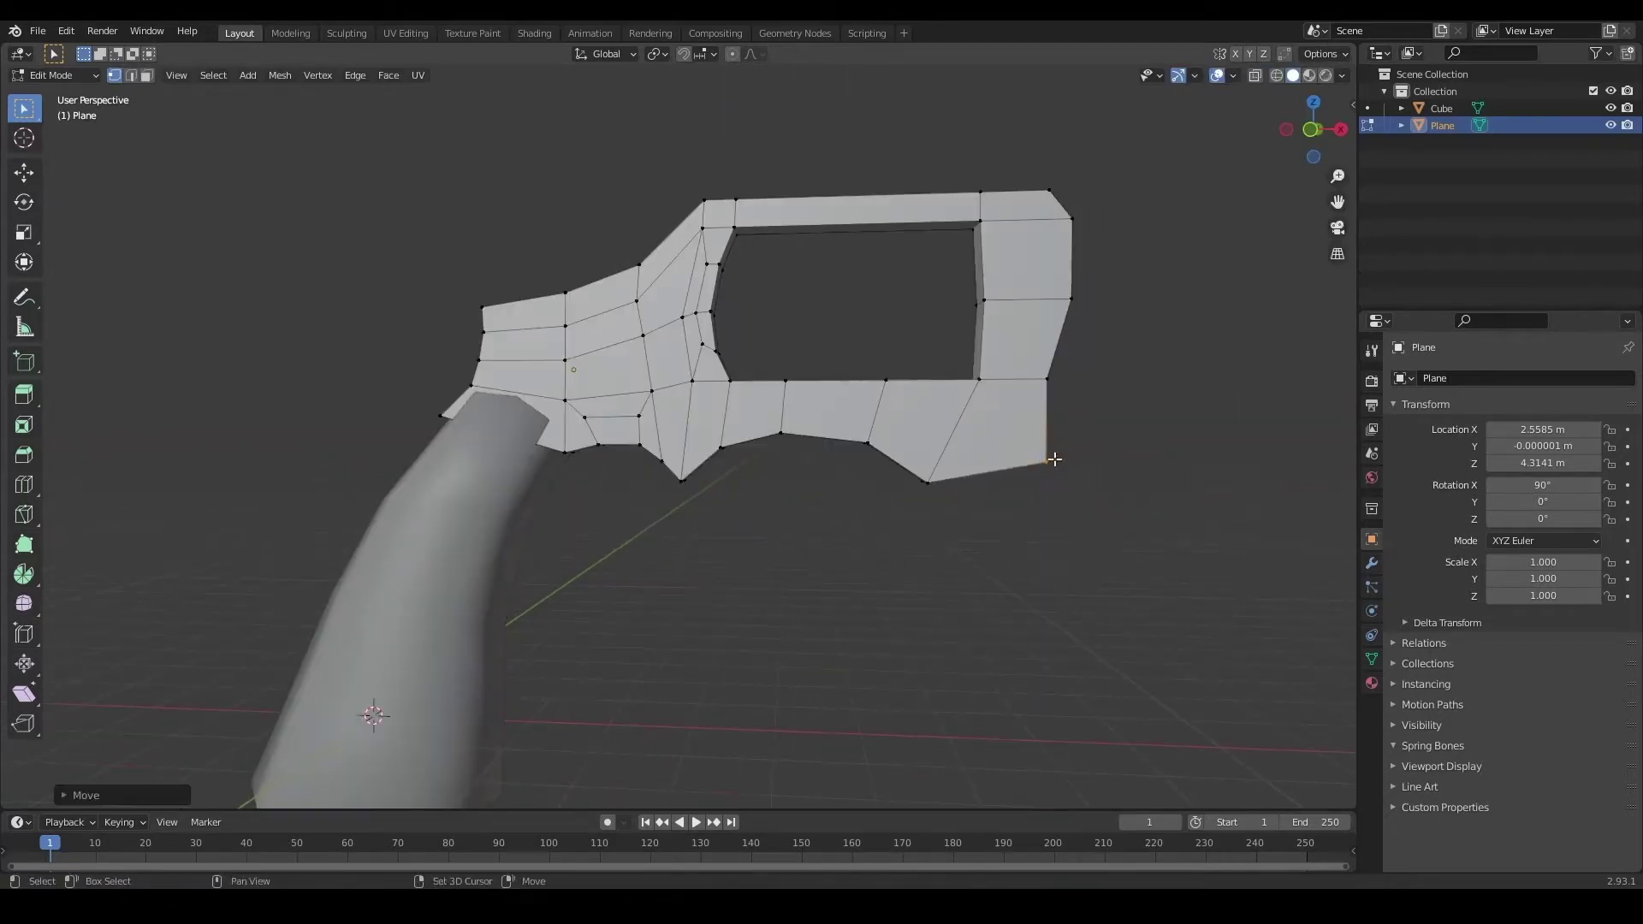
{"action": "scroll", "coordinate": [1097, 474], "scroll_direction": "up", "scroll_amount": 2}
Knife another cut across the frame's lower edge and reposition those vertices vertically.
{"action": "key", "text": "k"}
{"action": "left_click", "coordinate": [869, 476]}
{"action": "mouse_move", "coordinate": [927, 434]}
{"action": "middle_mouse_down"}
{"action": "mouse_move", "coordinate": [926, 319]}
{"action": "mouse_move", "coordinate": [941, 432]}
{"action": "middle_mouse_up"}
{"action": "key", "text": "g"}
{"action": "key", "text": "z"}
{"action": "key", "text": "shift+z"}
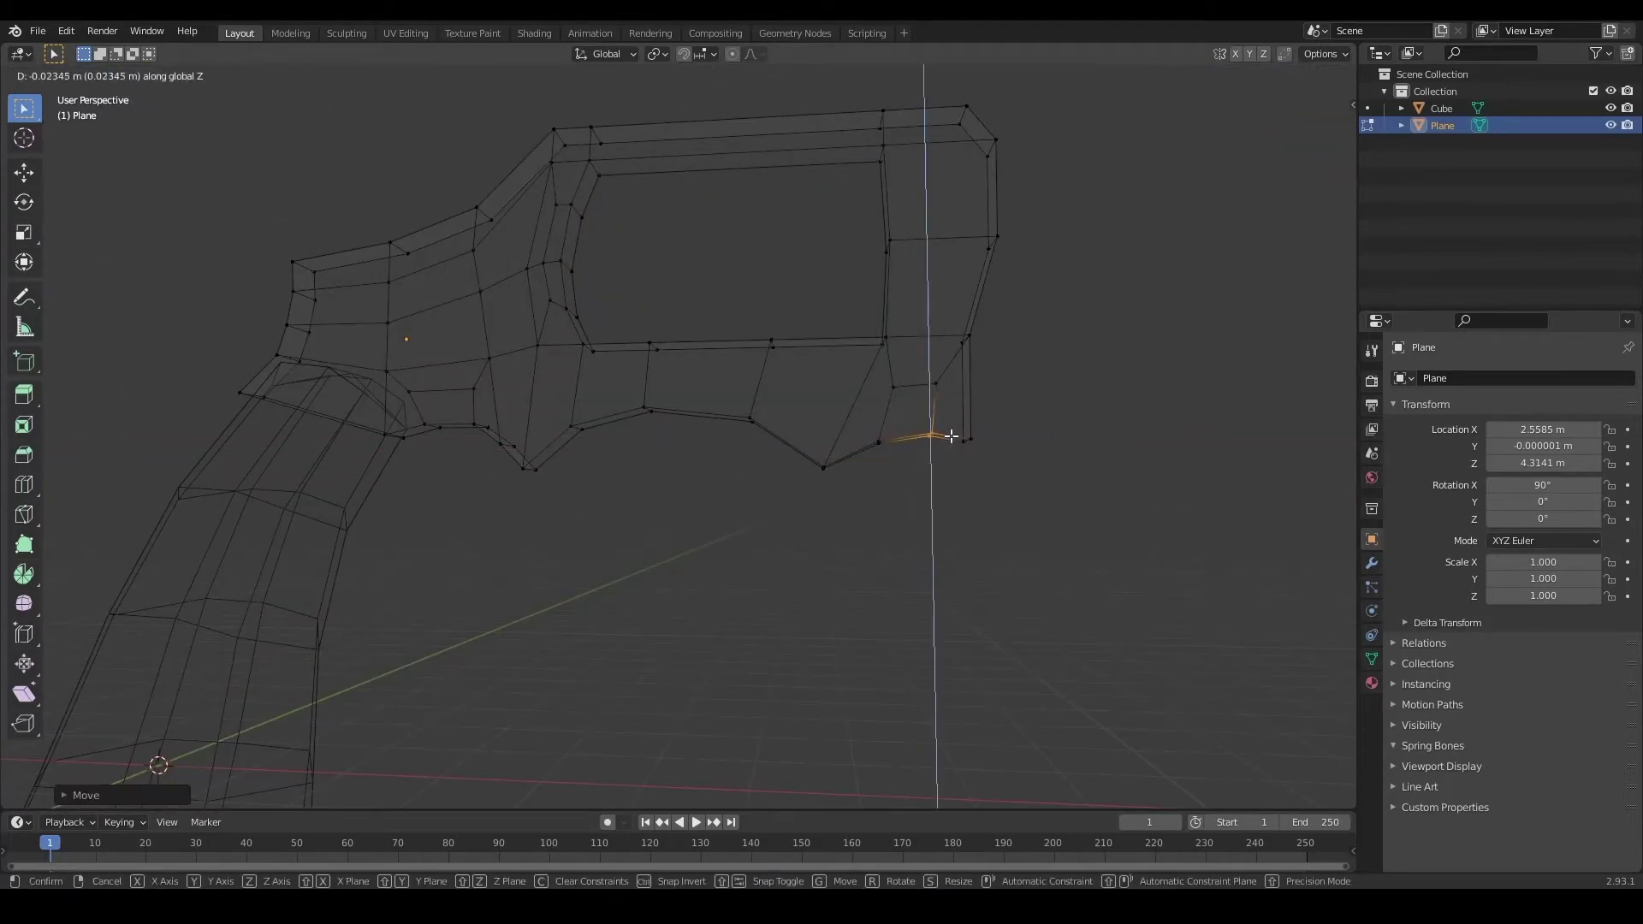
{"action": "key", "text": "shift+z"}
Switch to face select and select the faces of the frame's front section.
{"action": "key", "text": "Return"}
{"action": "key", "text": "3"}
{"action": "left_click", "coordinate": [805, 333]}
{"action": "left_click", "coordinate": [24, 394]}
{"action": "middle_click_drag", "start_coordinate": [749, 257], "coordinate": [687, 144]}
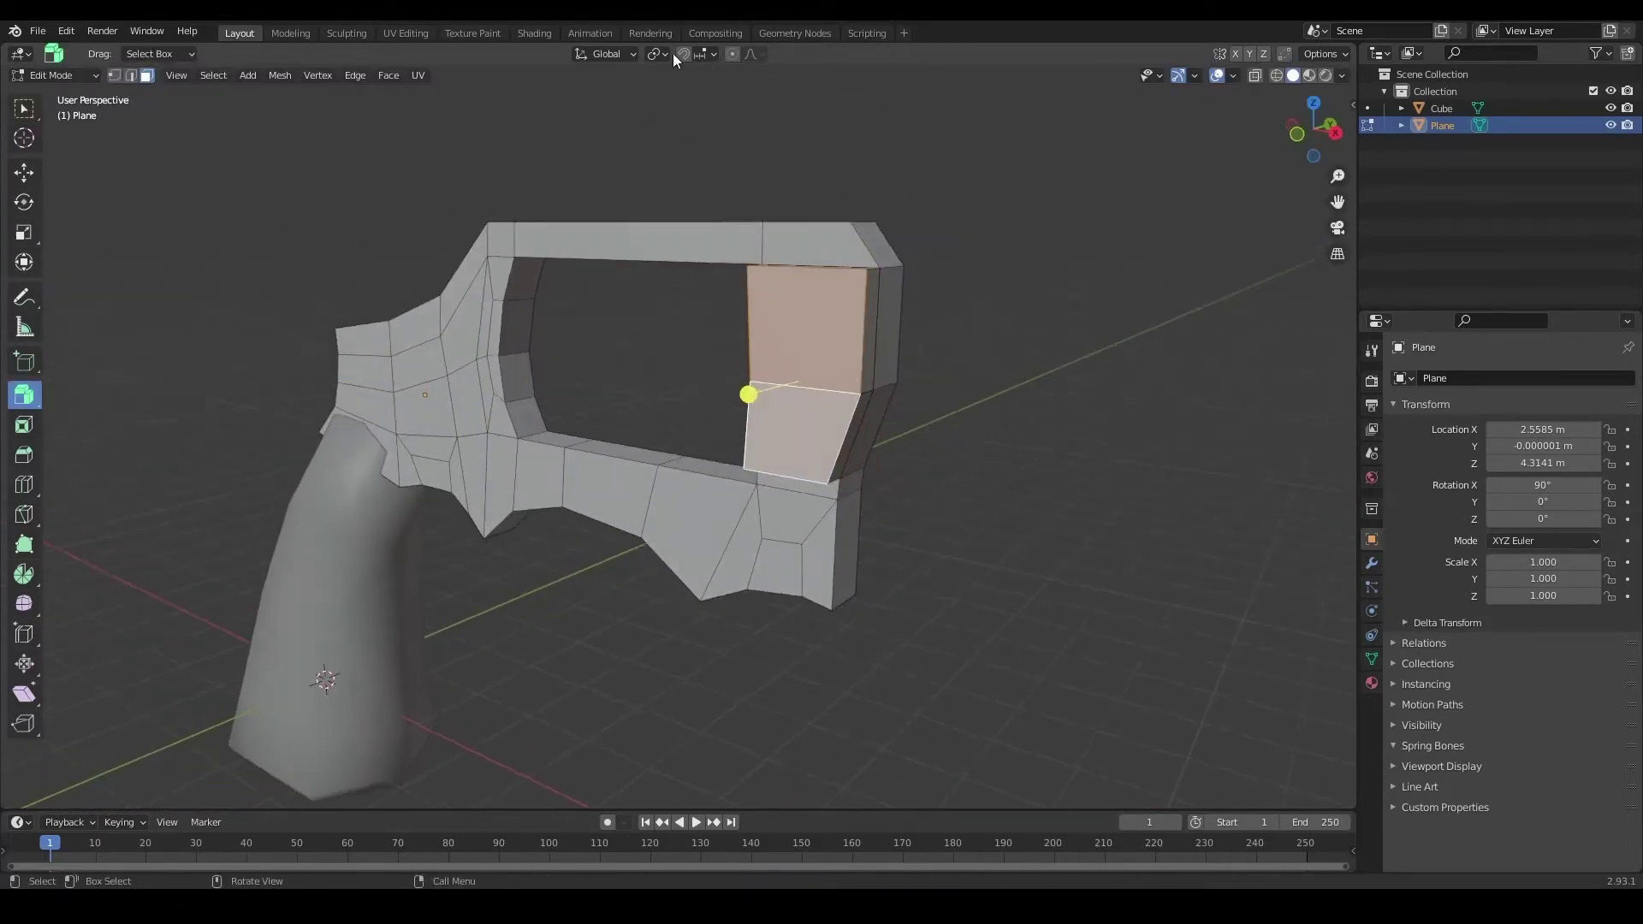
Shrink the front face slightly, shift it along X, and add a loop cut along the frame.
{"action": "key", "text": "s"}
{"action": "left_click", "coordinate": [823, 539]}
{"action": "key", "text": "KP_1"}
{"action": "key", "text": "g"}
{"action": "key", "text": "x"}
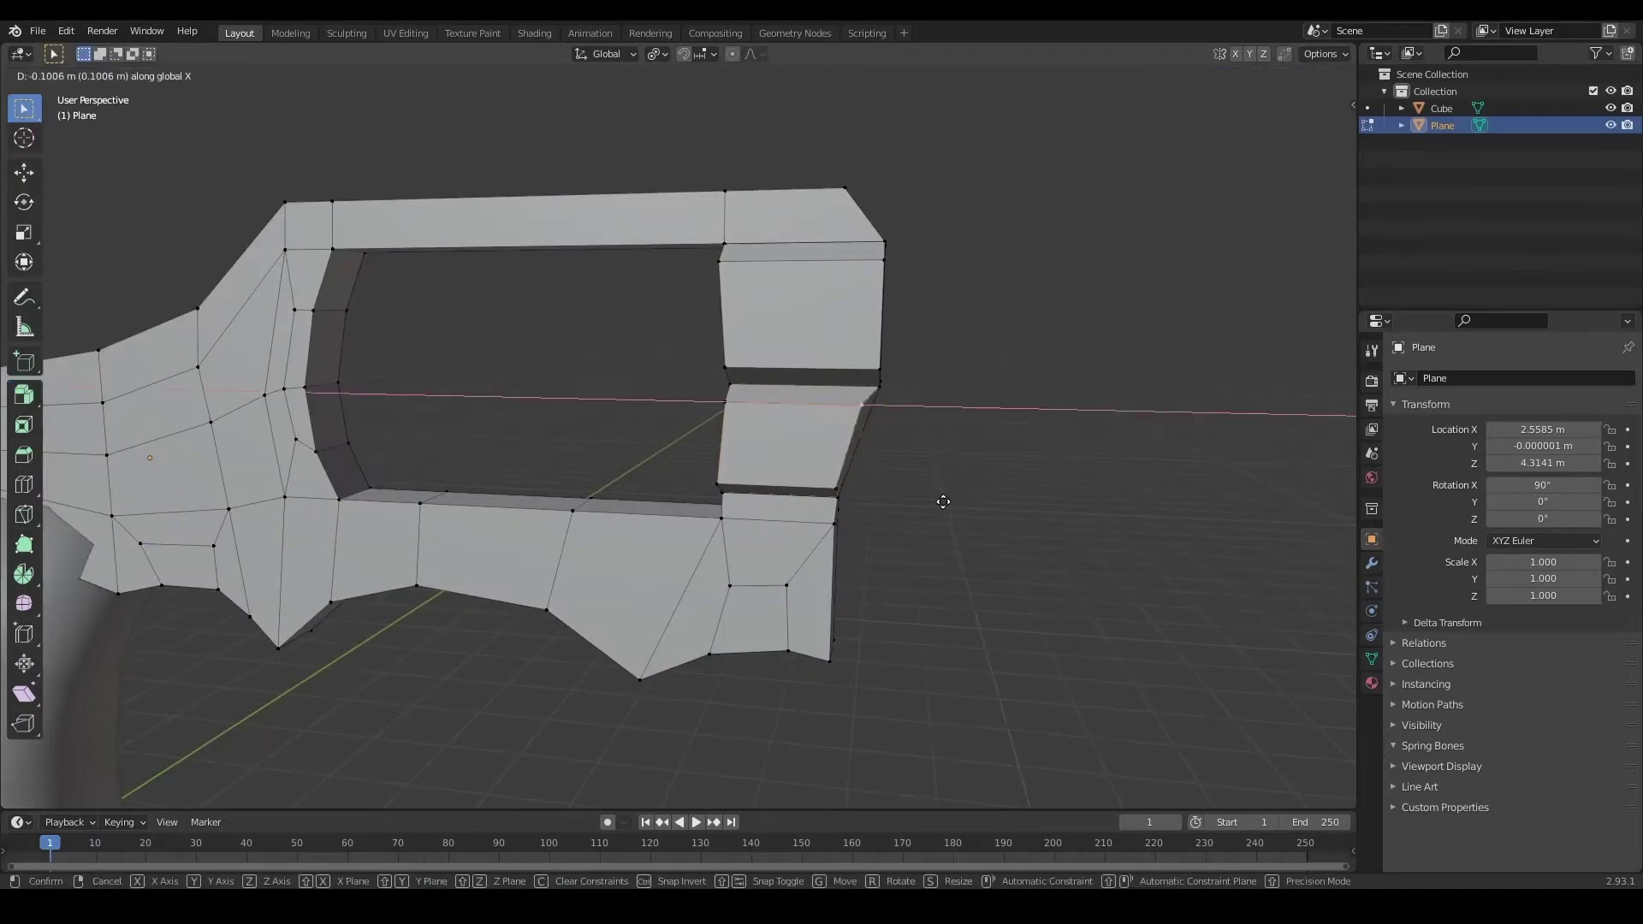
{"action": "key", "text": "shift+z"}
{"action": "key", "text": "Escape"}
{"action": "key", "text": "shift+z"}
{"action": "mouse_move", "coordinate": [670, 450]}
{"action": "middle_mouse_down"}
{"action": "mouse_move", "coordinate": [584, 367]}
{"action": "mouse_move", "coordinate": [685, 427]}
{"action": "mouse_move", "coordinate": [455, 531]}
{"action": "mouse_move", "coordinate": [434, 486]}
{"action": "middle_mouse_up"}
Add a Mirror modifier to the frame mirroring across the Z axis.
{"action": "key", "text": "Tab"}
{"action": "left_click", "coordinate": [1371, 563]}
{"action": "left_click", "coordinate": [1513, 378]}
{"action": "left_click", "coordinate": [1232, 547]}
Move the selected part along Y in side view and inspect the frame opening.
{"action": "key", "text": "Tab"}
{"action": "key", "text": "KP_3"}
{"action": "key", "text": "g"}
{"action": "key", "text": "y"}
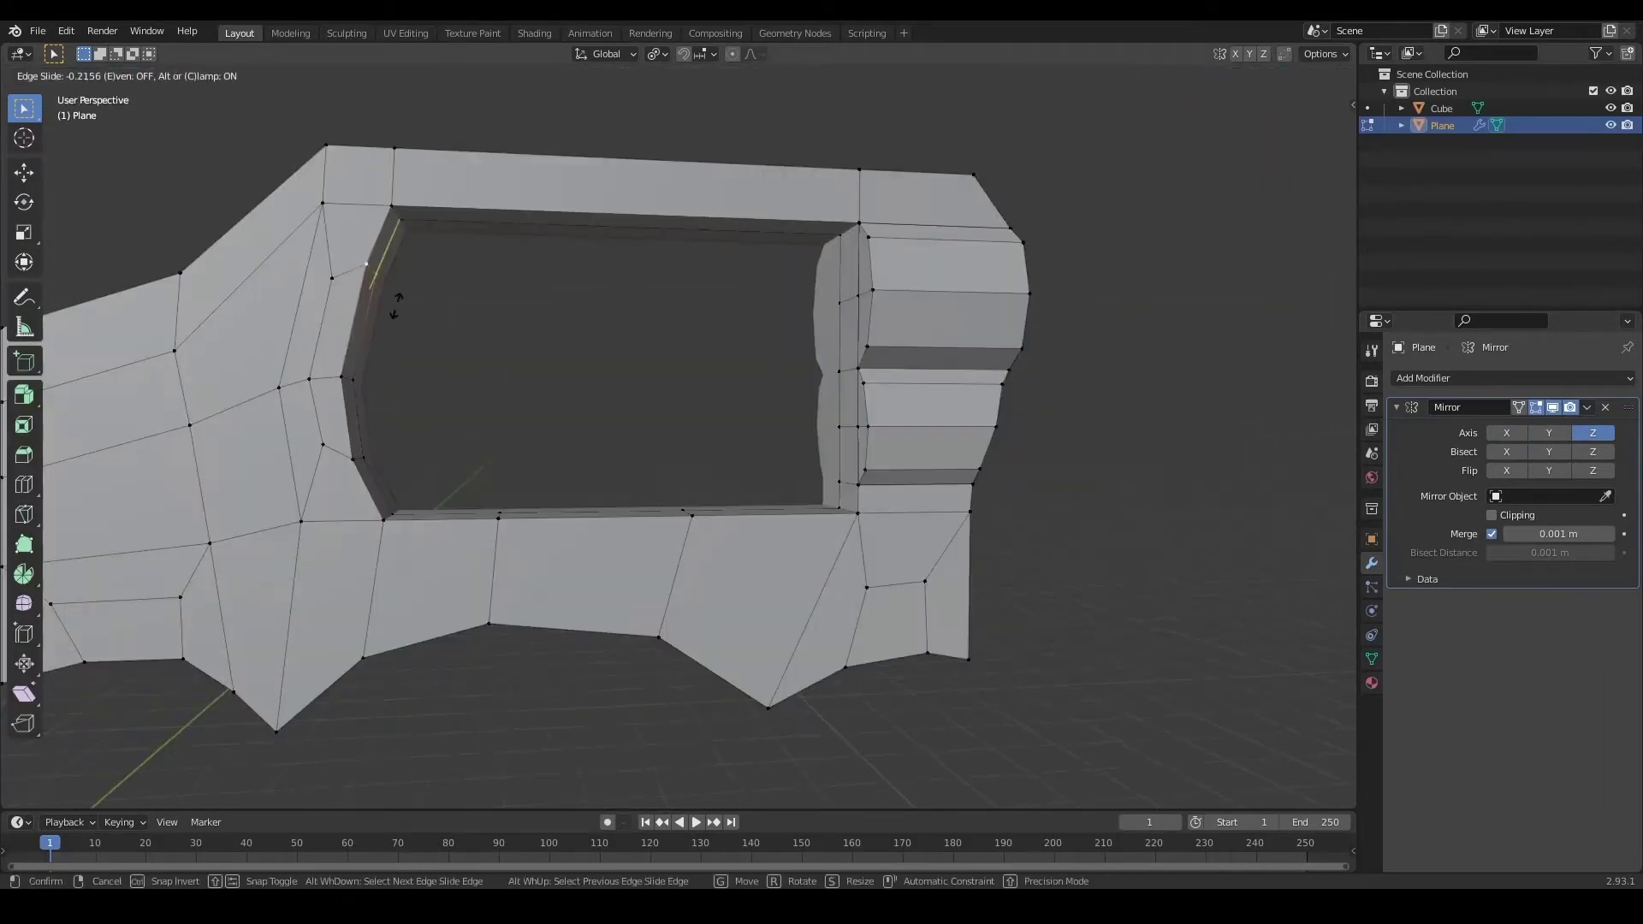
{"action": "middle_click_drag", "start_coordinate": [351, 340], "coordinate": [561, 406]}
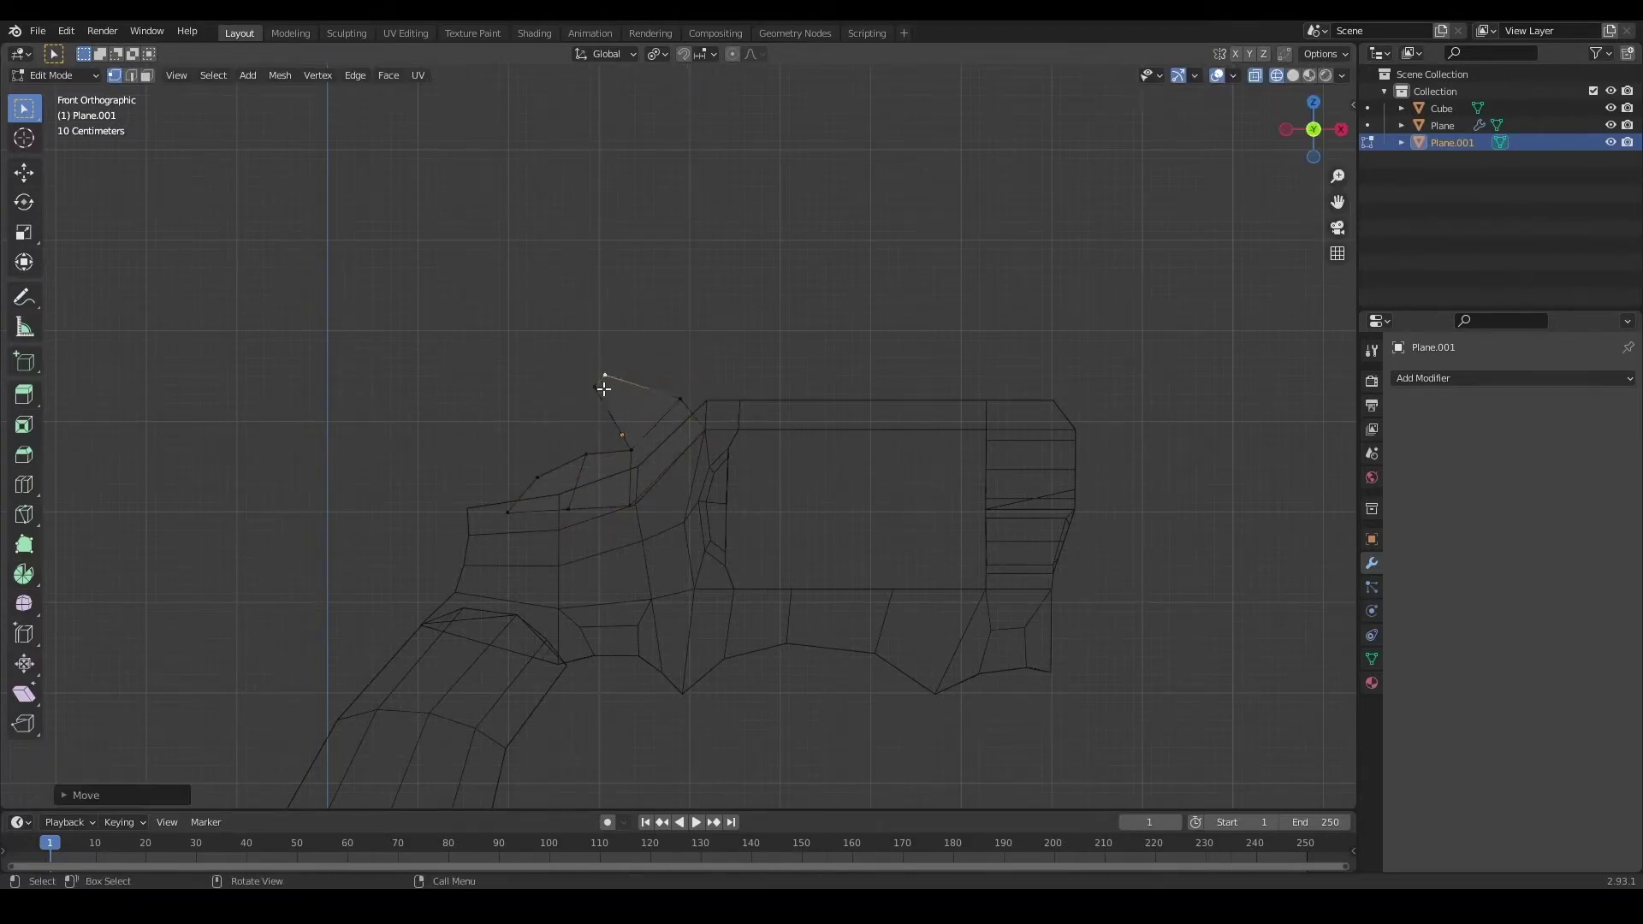
Knife-cut a new edge across the hammer spur.
{"action": "scroll", "coordinate": [650, 415], "scroll_direction": "up", "scroll_amount": 2}
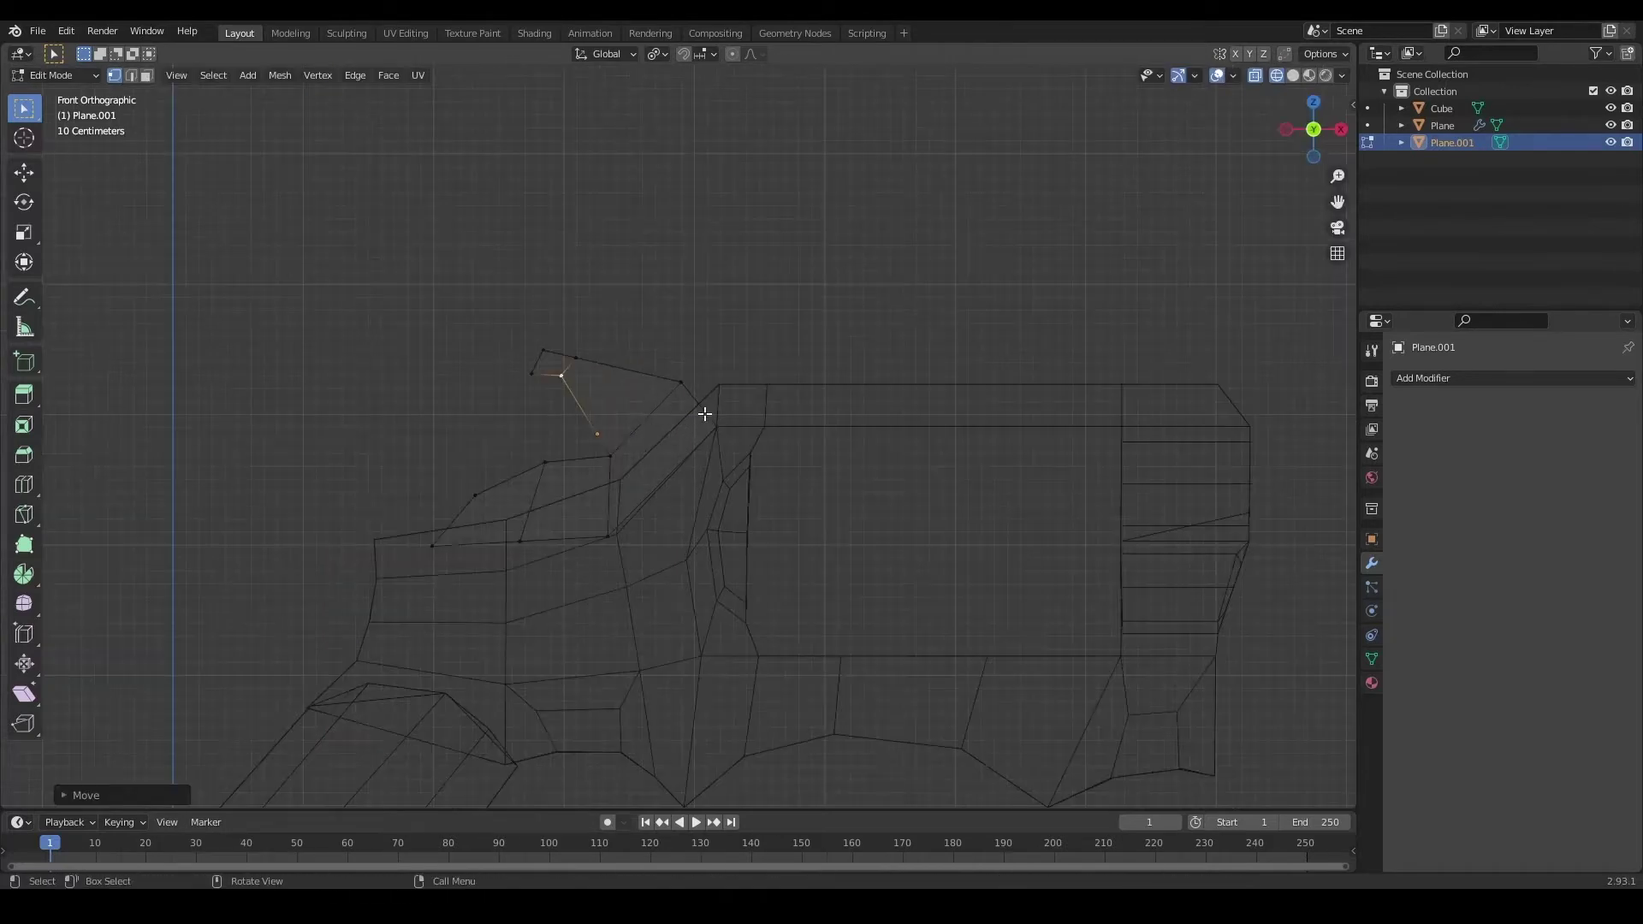
{"action": "scroll", "coordinate": [586, 393], "scroll_direction": "up", "scroll_amount": 3}
{"action": "key", "text": "k"}
{"action": "left_click", "coordinate": [501, 312]}
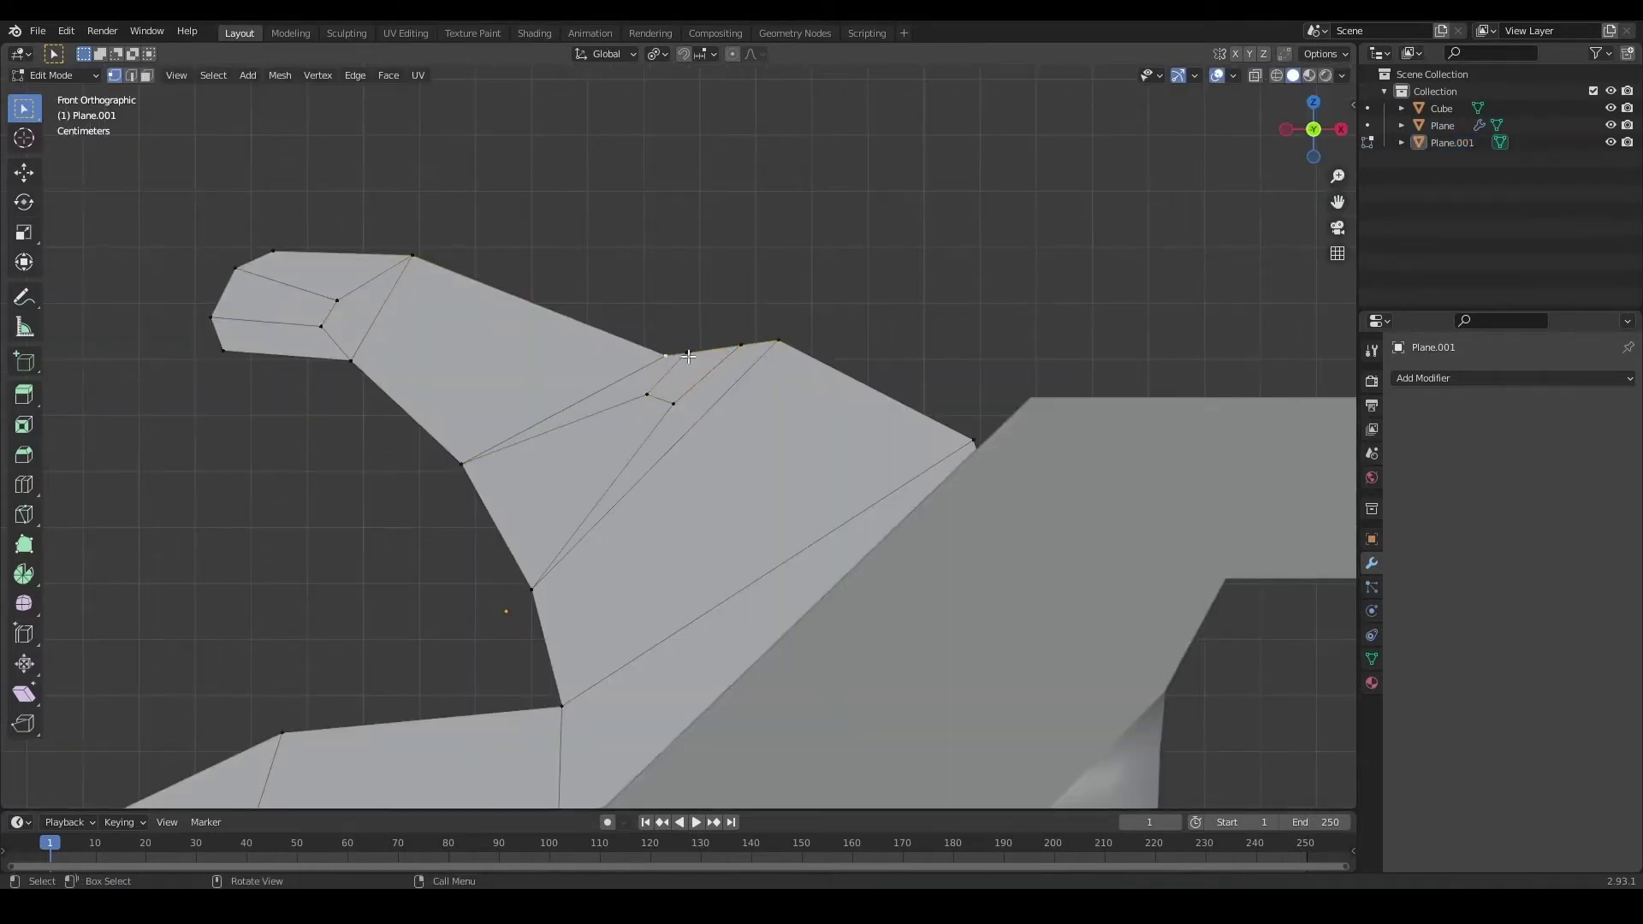
Move the hammer object Plane.001 along Y to line it up with the frame.
{"action": "key", "text": "Tab"}
{"action": "middle_click_drag", "start_coordinate": [731, 405], "coordinate": [704, 550]}
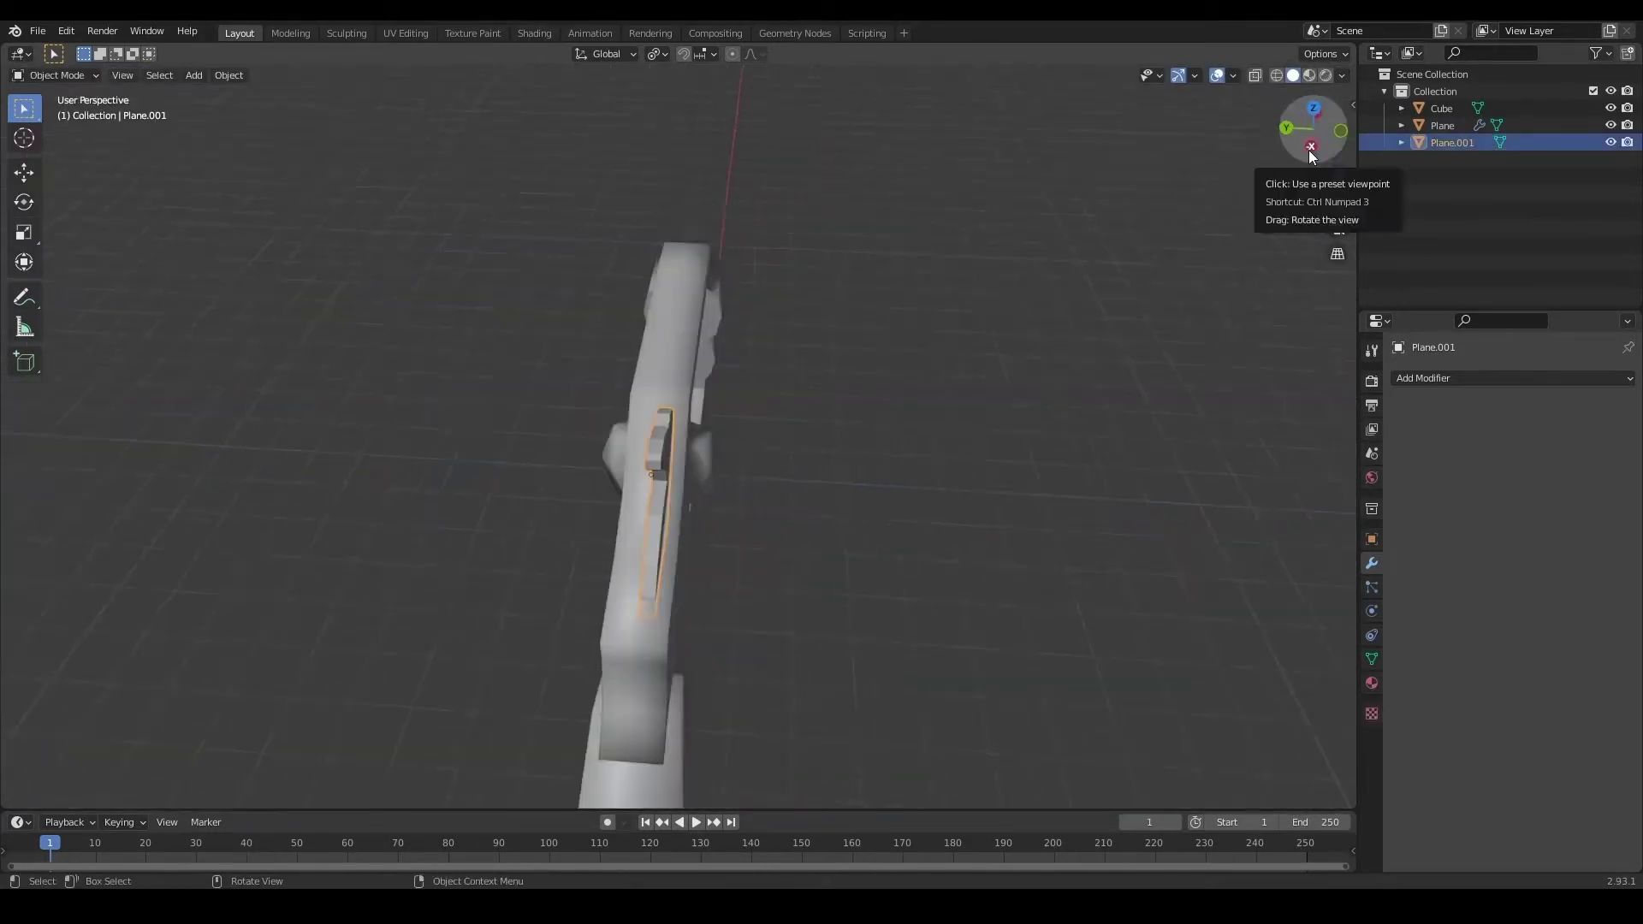
{"action": "left_click", "coordinate": [1296, 146]}
{"action": "key", "text": "g"}
{"action": "key", "text": "y"}
{"action": "left_click", "coordinate": [782, 542]}
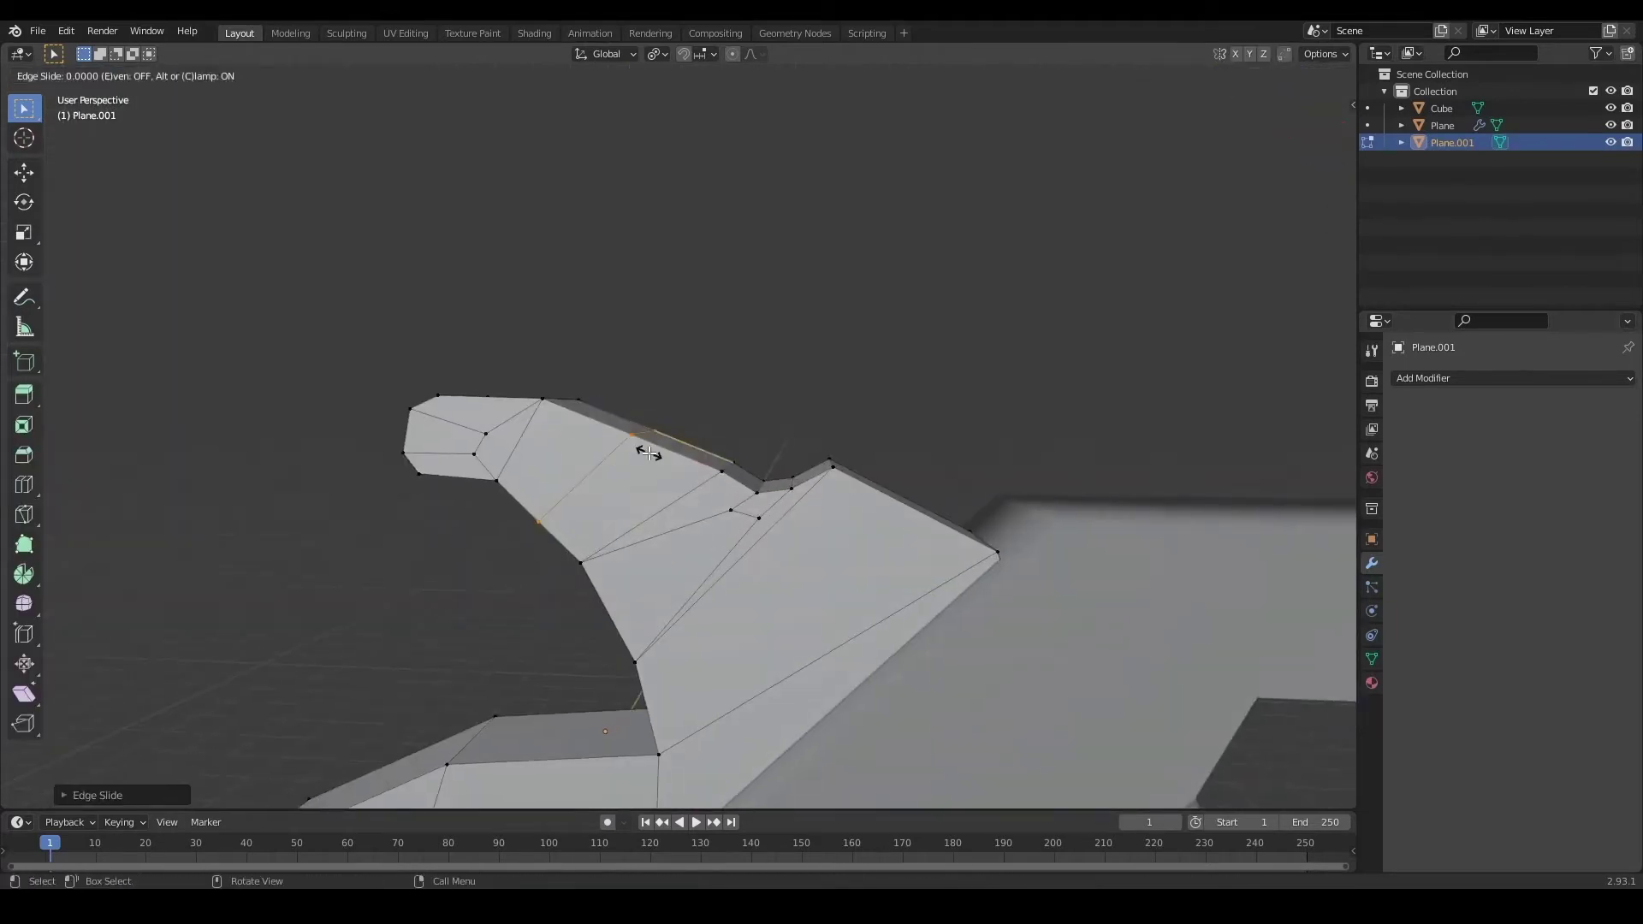
{"action": "key", "text": "KP_1"}
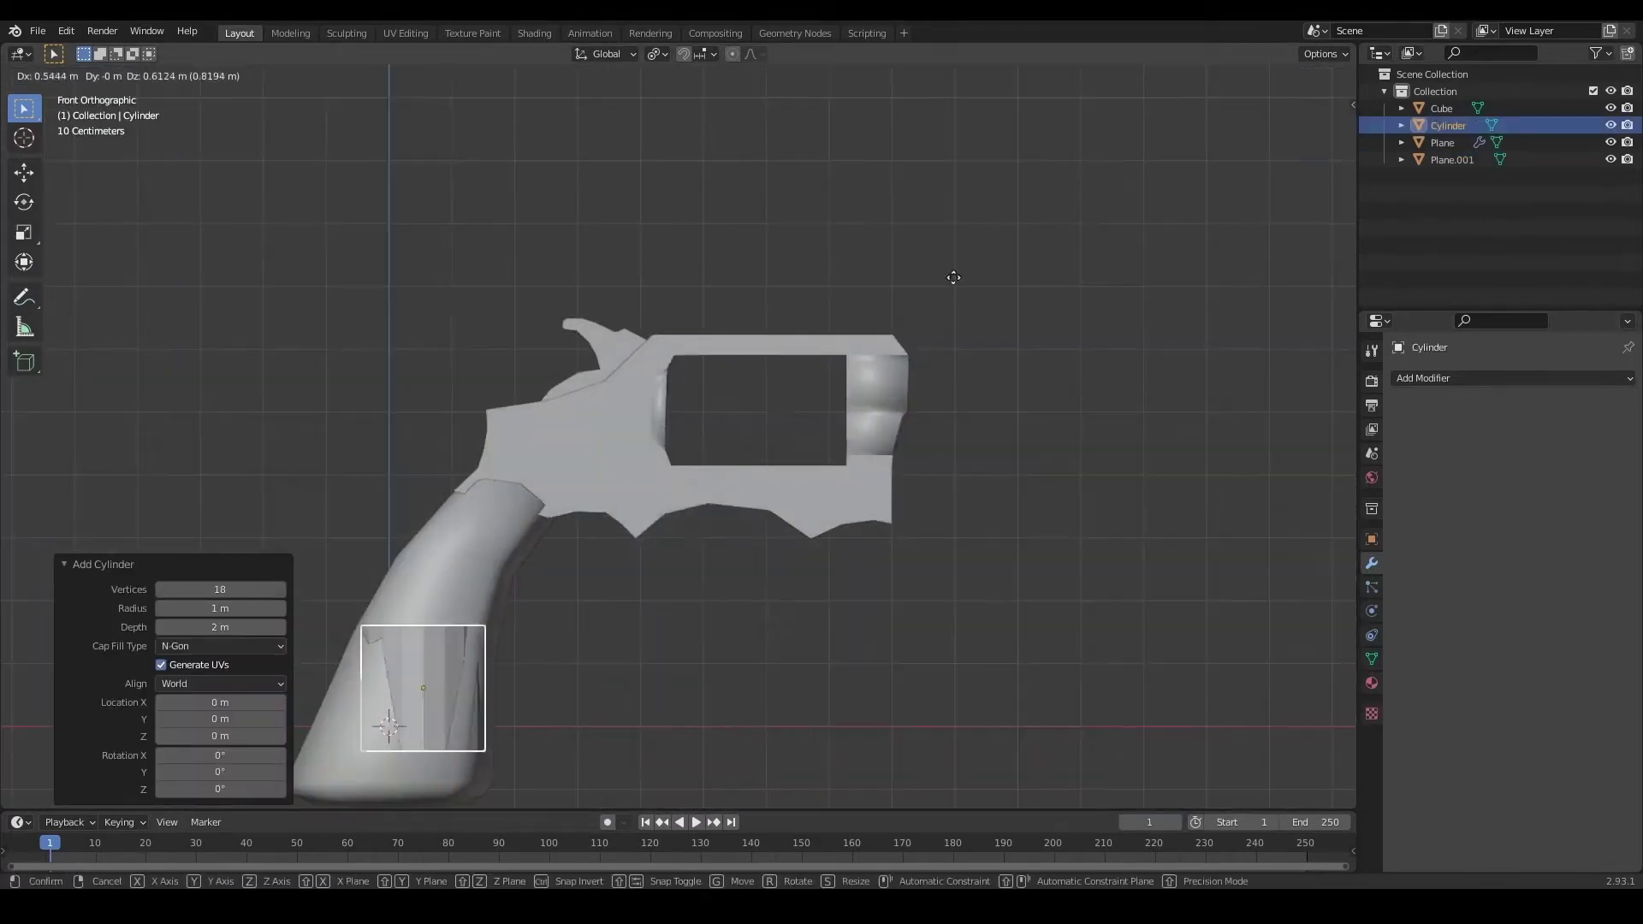
Rotate the drum cylinder 90° about Y and place it at the frame opening.
{"action": "key", "text": "g"}
{"action": "left_click", "coordinate": [891, 304]}
{"action": "key", "text": "r"}
{"action": "key", "text": "y"}
{"action": "key", "text": "9"}
{"action": "key", "text": "0"}
{"action": "key", "text": "Return"}
{"action": "scroll", "coordinate": [887, 404], "scroll_direction": "up", "scroll_amount": 2}
Scale the drum along X in wireframe view so its length fits the opening.
{"action": "key", "text": "s"}
{"action": "key", "text": "x"}
{"action": "left_click", "coordinate": [968, 407]}
{"action": "key", "text": "shift+z"}
{"action": "scroll", "coordinate": [985, 436], "scroll_direction": "up", "scroll_amount": 2}
{"action": "key", "text": "s"}
{"action": "key", "text": "x"}
{"action": "left_click", "coordinate": [1014, 470]}
Move the column of frame faces beside the opening along X to fit the drum.
{"action": "key", "text": "shift+z"}
{"action": "left_click", "coordinate": [459, 248]}
{"action": "key", "text": "Tab"}
{"action": "key", "text": "shift+z"}
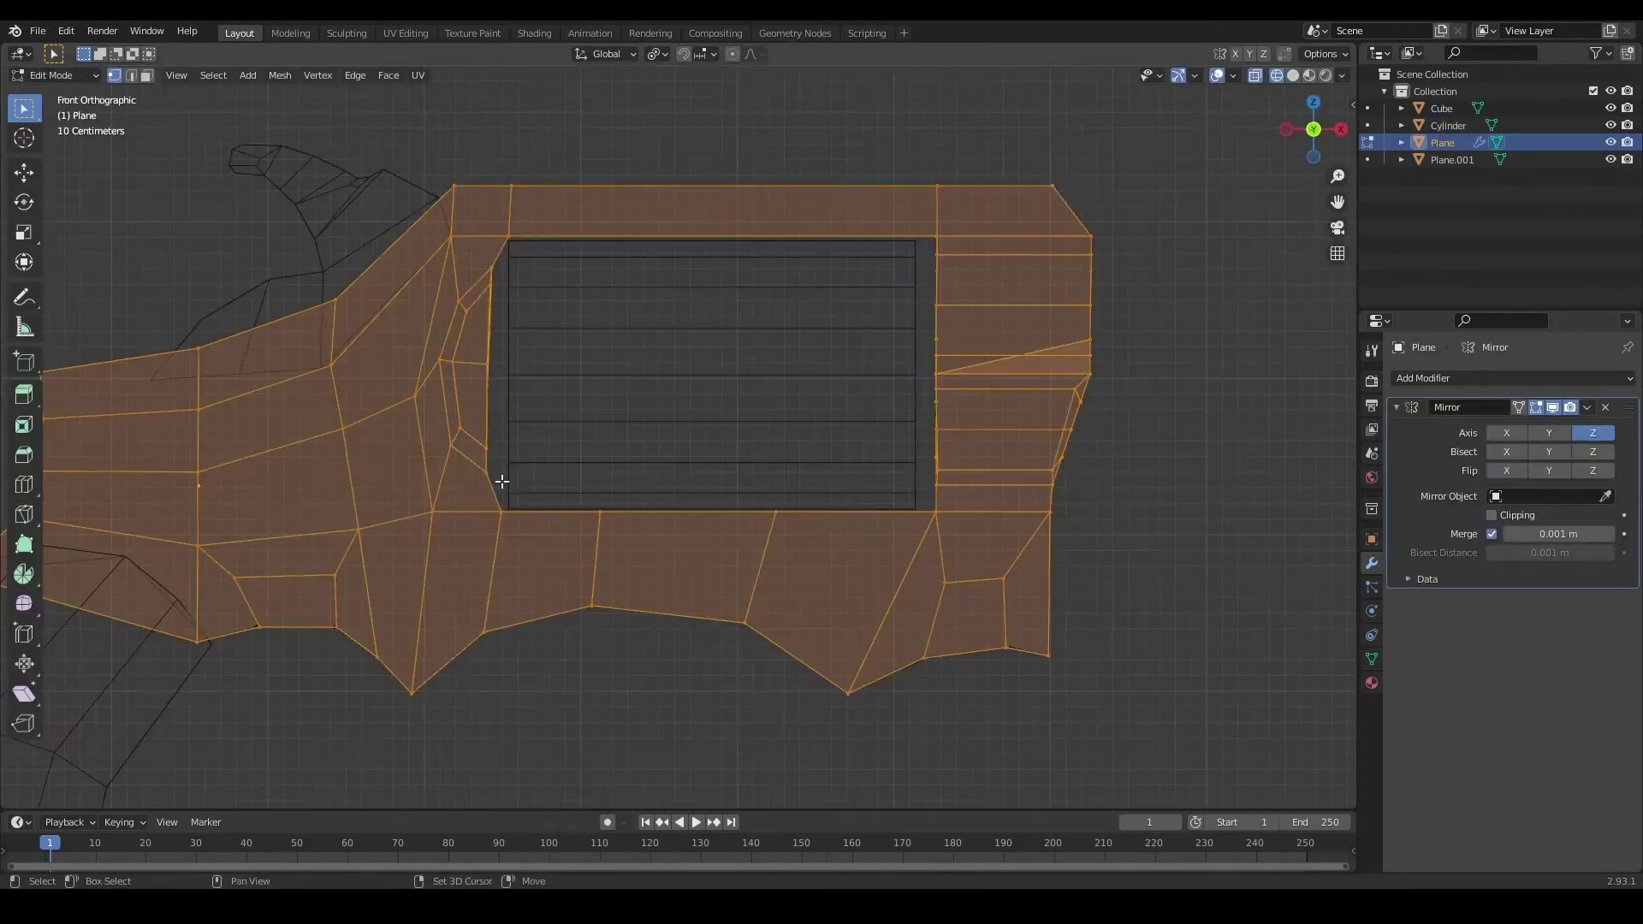
{"action": "key", "text": "g"}
{"action": "key", "text": "x"}
Shrink part of the drum mesh slightly to finish fitting it.
{"action": "key", "text": "Tab"}
{"action": "left_click", "coordinate": [579, 531]}
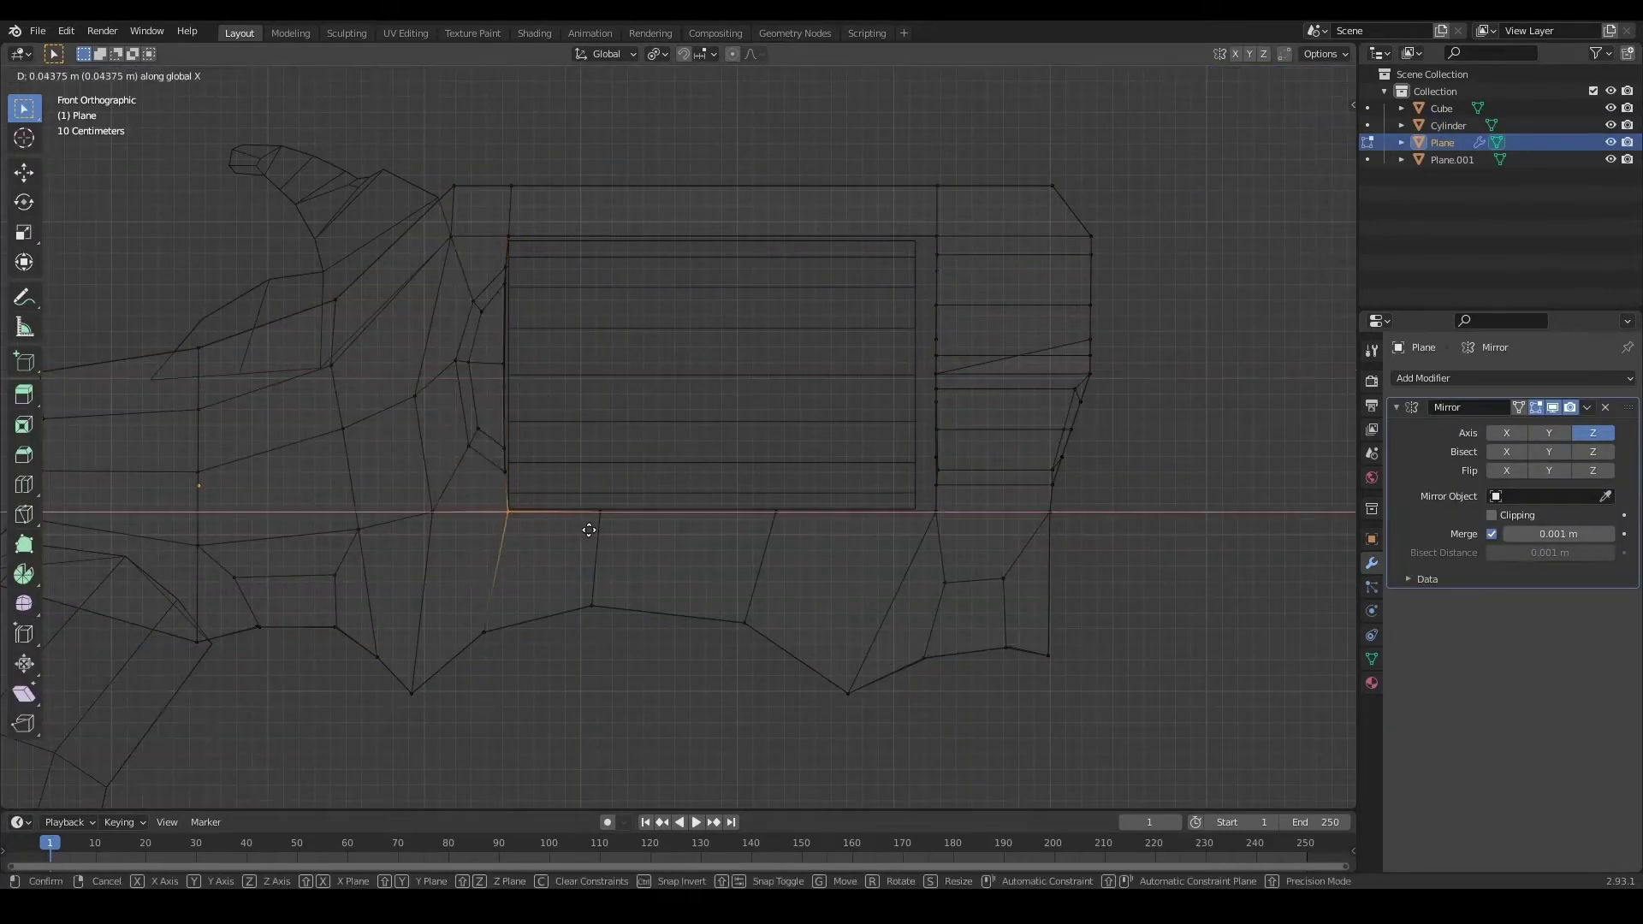
{"action": "key", "text": "Tab"}
{"action": "key", "text": "shift+z"}
{"action": "middle_click_drag", "start_coordinate": [579, 531], "coordinate": [414, 337]}
{"action": "key", "text": "s"}
{"action": "left_click", "coordinate": [591, 354]}
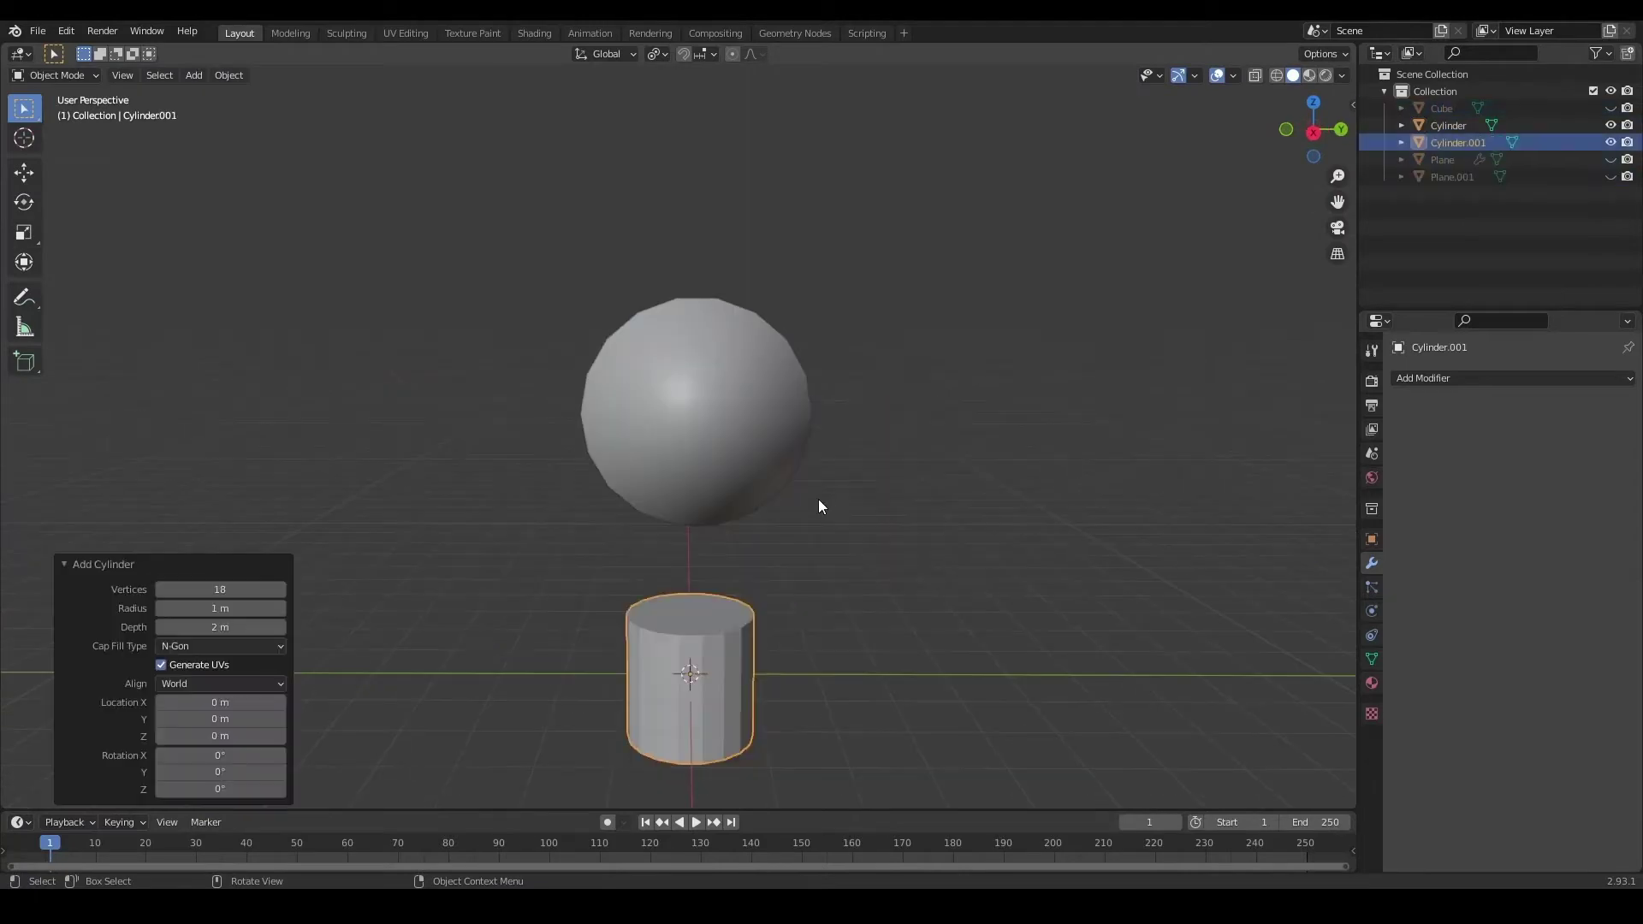
Rotate the new chamber cylinder 90° about Y, shrink it, and stretch it along X.
{"action": "key", "text": "r"}
{"action": "key", "text": "y"}
{"action": "key", "text": "9"}
{"action": "key", "text": "0"}
{"action": "key", "text": "Return"}
{"action": "key", "text": "KP_3"}
{"action": "key", "text": "Tab"}
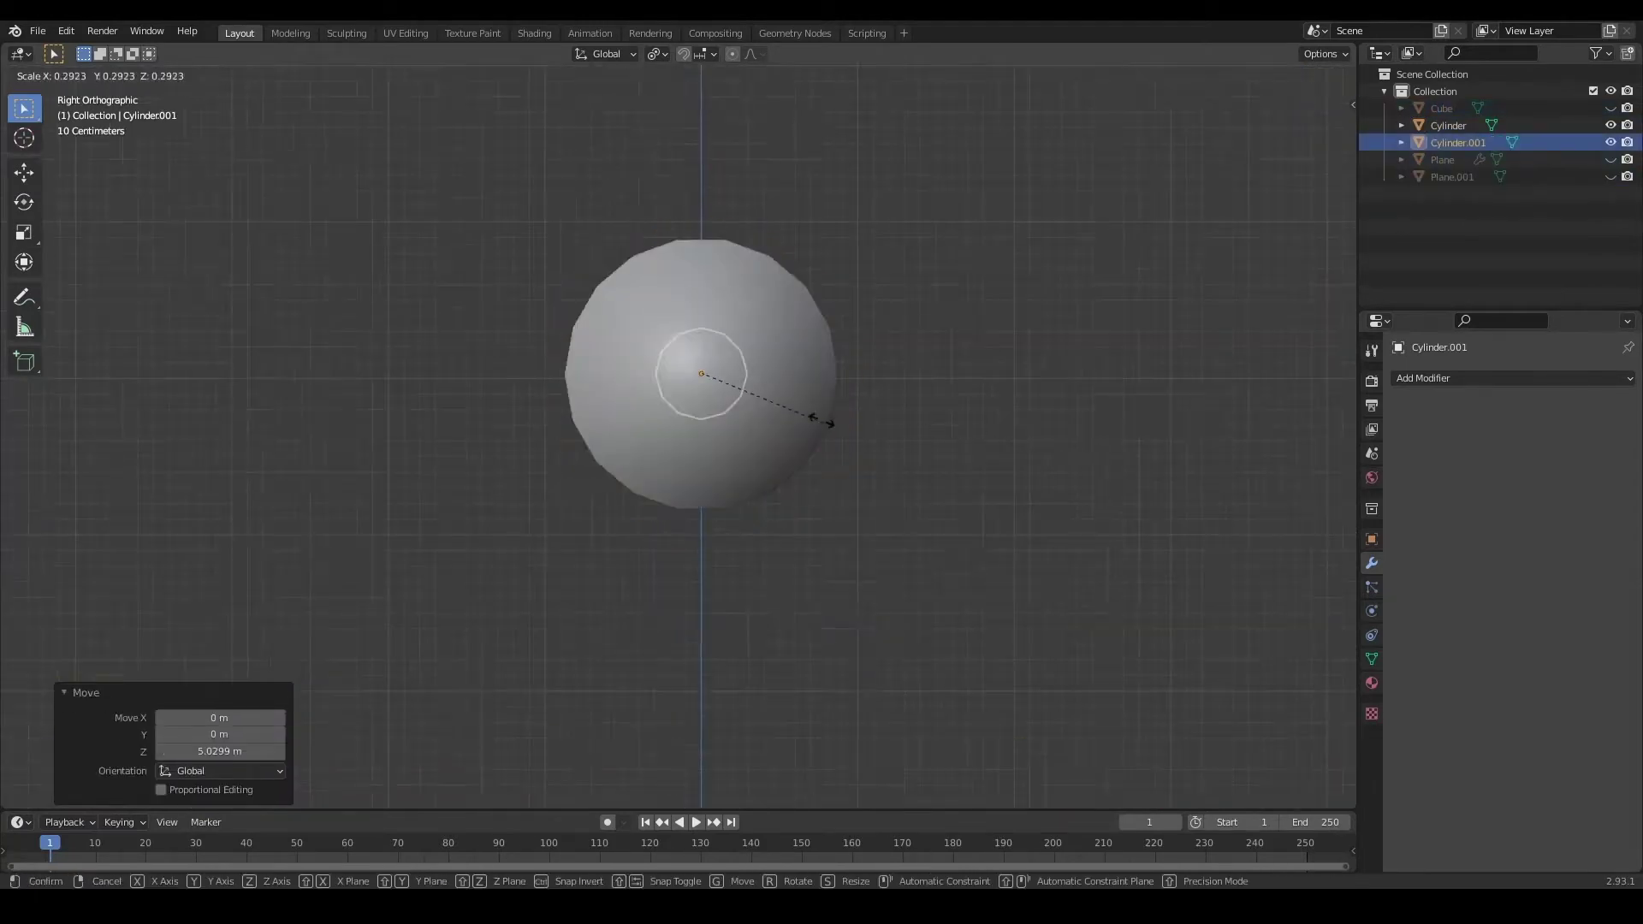
{"action": "key", "text": "shift+z"}
{"action": "key", "text": "g"}
{"action": "key", "text": "x"}
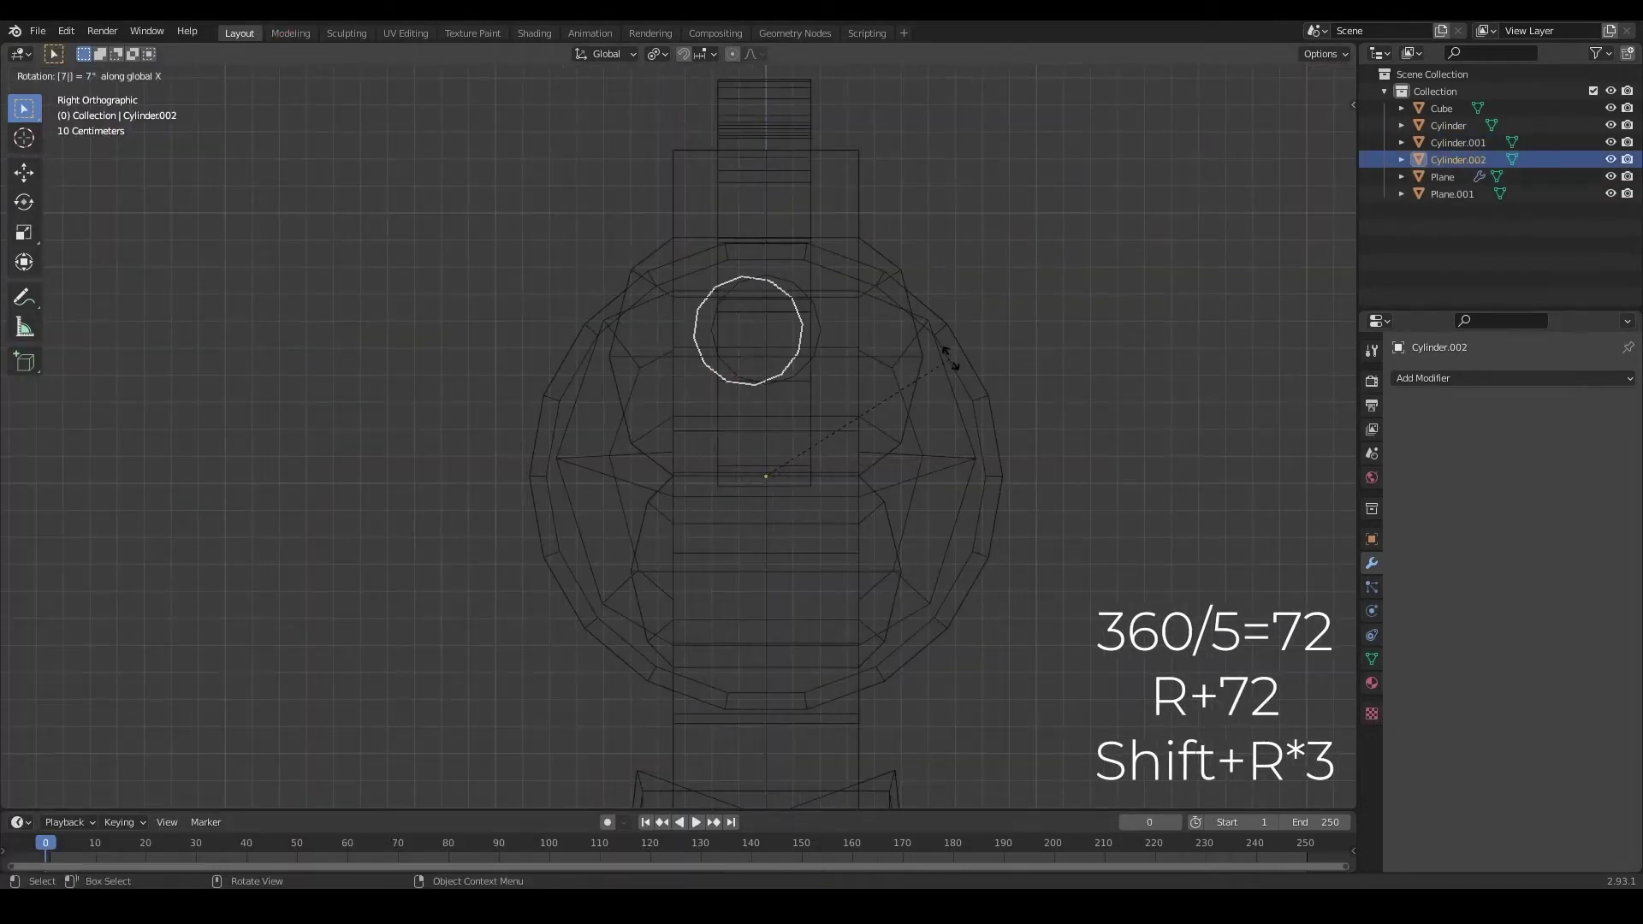
Rotate a chamber copy 72° around the drum and repeat it for the next chamber.
{"action": "key", "text": "Return"}
{"action": "key", "text": "shift+r"}
{"action": "key", "text": "shift+r"}
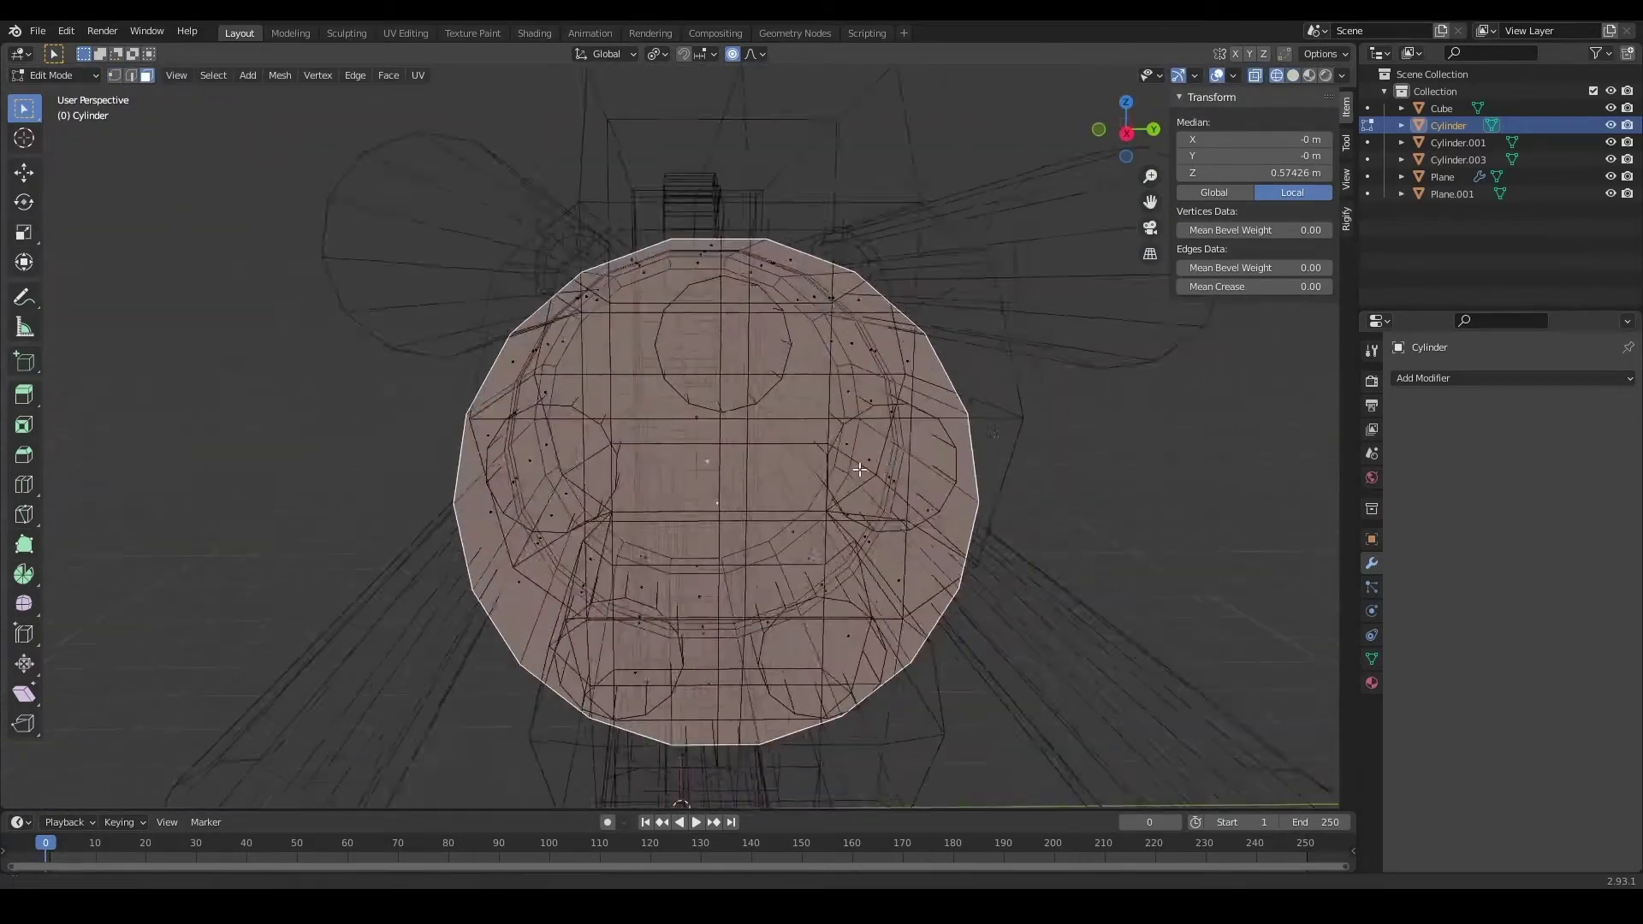
Inset the drum's central end face twice, viewed end-on.
{"action": "key", "text": "i"}
{"action": "left_click", "coordinate": [856, 487]}
{"action": "key", "text": "KP_3"}
{"action": "key", "text": "i"}
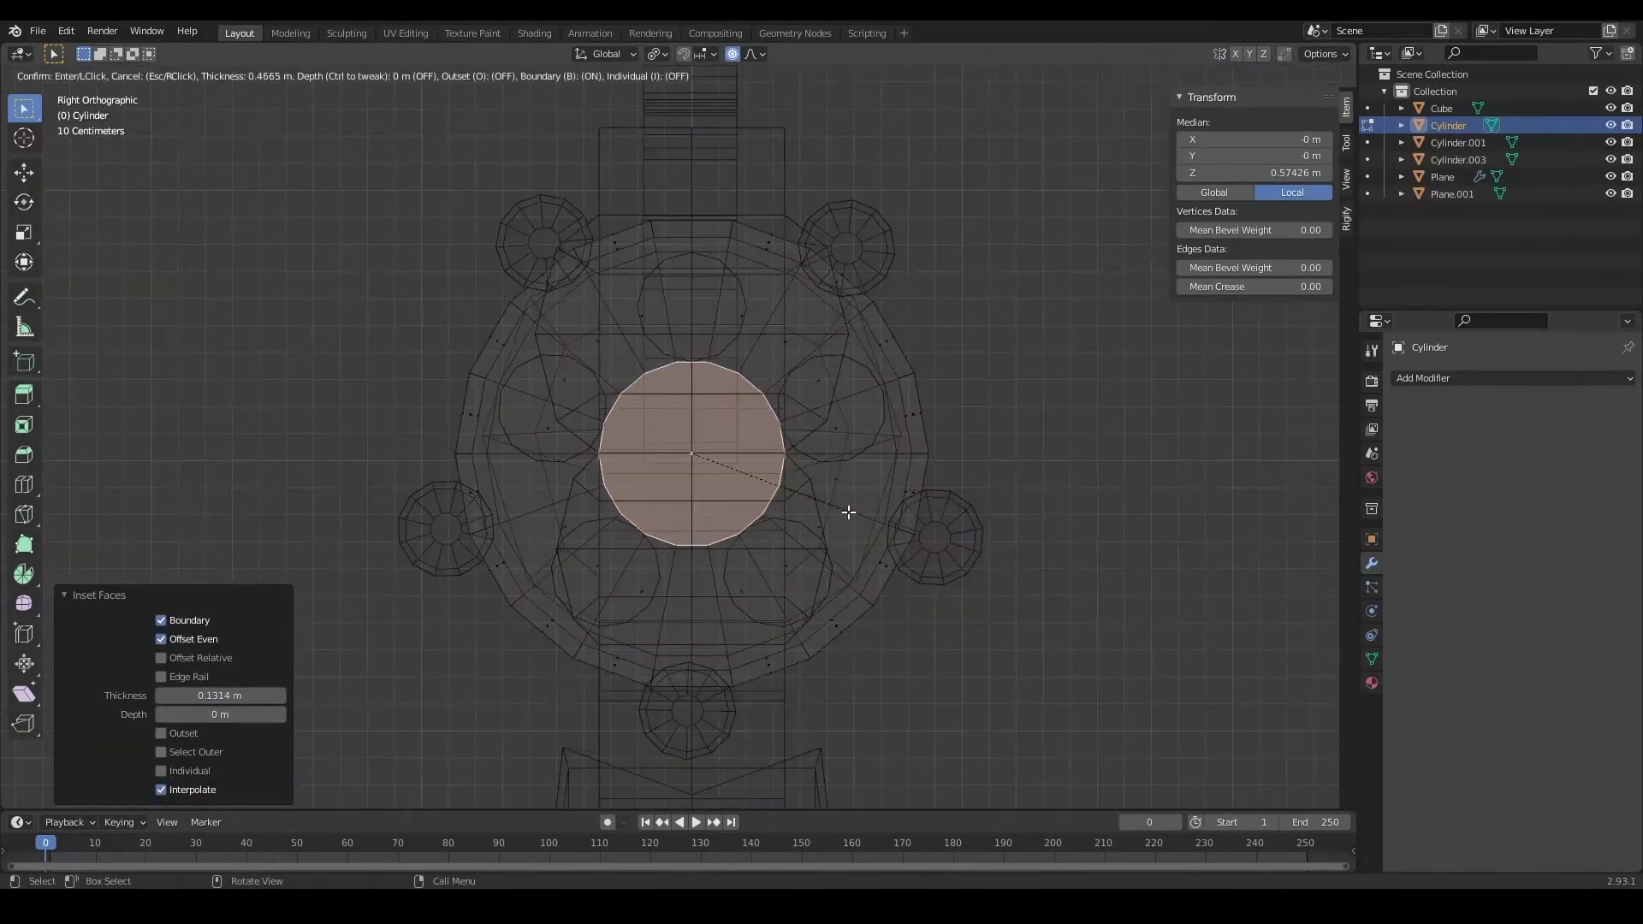
Select a shortest path of drum faces in see-through wireframe view.
{"action": "key", "text": "shift+z"}
{"action": "left_click", "coordinate": [526, 422]}
{"action": "left_click", "coordinate": [817, 479], "text": "ctrl"}
{"action": "key", "text": "KP_1"}
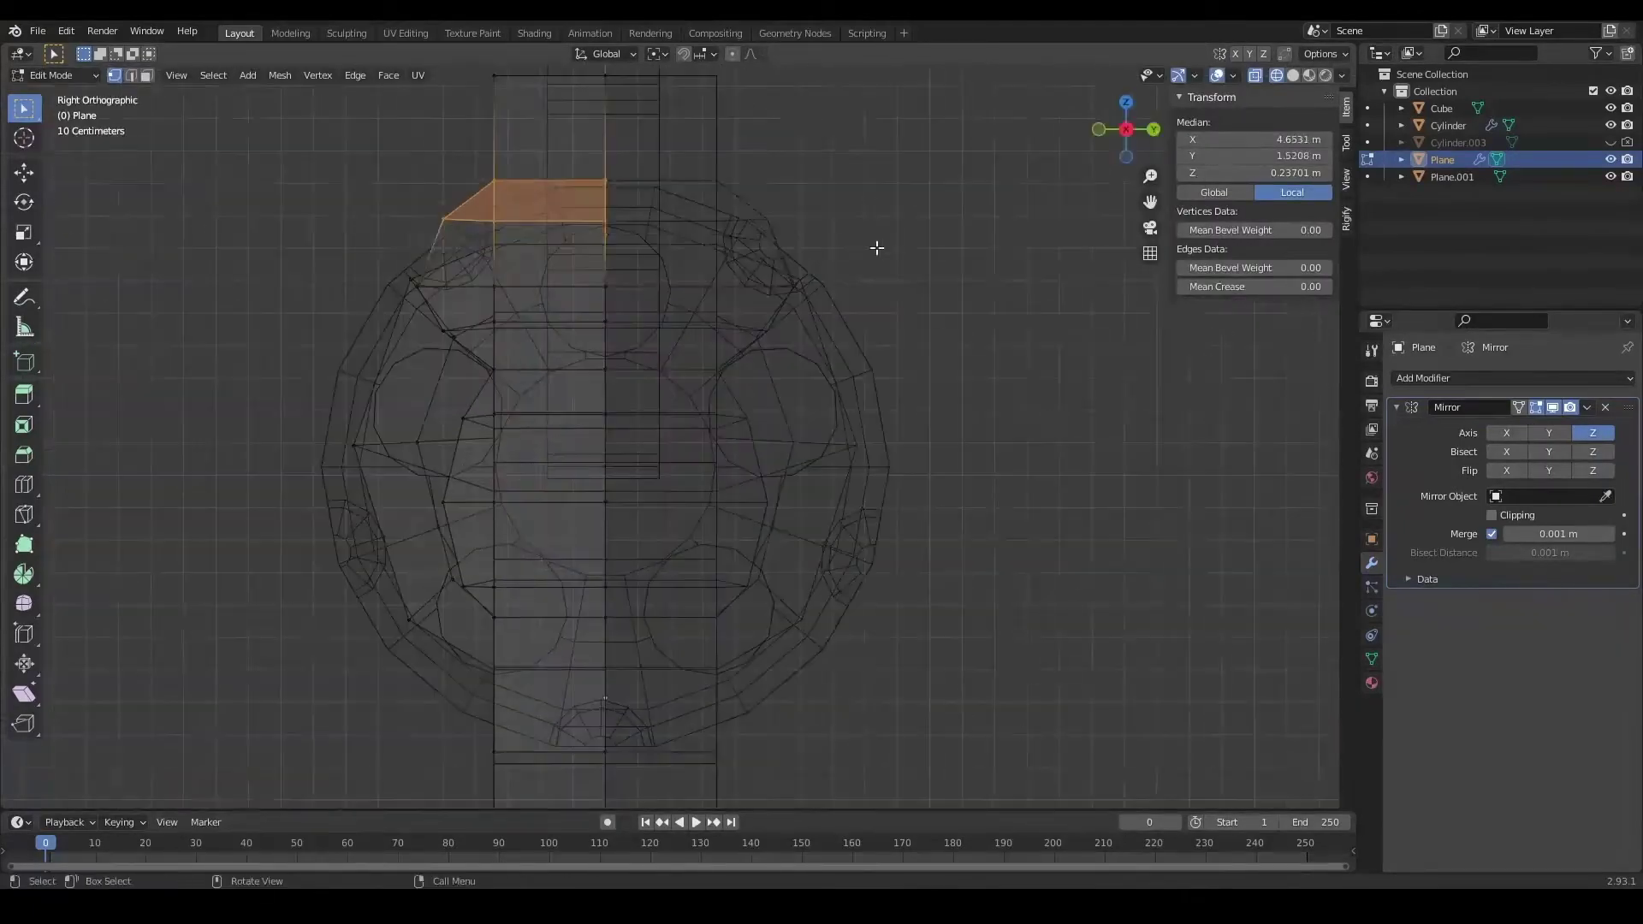
Move the selected frame faces into place after orbiting around the frame's top.
{"action": "left_click", "coordinate": [874, 262]}
{"action": "mouse_move", "coordinate": [875, 262]}
{"action": "middle_mouse_down"}
{"action": "mouse_move", "coordinate": [642, 385]}
{"action": "mouse_move", "coordinate": [788, 377]}
{"action": "mouse_move", "coordinate": [522, 377]}
{"action": "middle_mouse_up"}
{"action": "mouse_move", "coordinate": [668, 432]}
{"action": "middle_mouse_down"}
{"action": "mouse_move", "coordinate": [727, 367]}
{"action": "mouse_move", "coordinate": [416, 224]}
{"action": "middle_mouse_up"}
{"action": "mouse_move", "coordinate": [805, 299]}
{"action": "middle_mouse_down"}
{"action": "mouse_move", "coordinate": [736, 282]}
{"action": "mouse_move", "coordinate": [708, 249]}
{"action": "mouse_move", "coordinate": [653, 328]}
{"action": "mouse_move", "coordinate": [530, 385]}
{"action": "mouse_move", "coordinate": [685, 445]}
{"action": "middle_mouse_up"}
{"action": "key", "text": "g"}
{"action": "left_click", "coordinate": [685, 282]}
{"action": "key", "text": "shift+z"}
Box-select the frame's top faces and raise them along Z in front view.
{"action": "key", "text": "shift+z"}
{"action": "left_click_drag", "start_coordinate": [712, 465], "coordinate": [502, 413]}
{"action": "key", "text": "shift+z"}
{"action": "key", "text": "KP_1"}
{"action": "left_click_drag", "start_coordinate": [495, 348], "coordinate": [696, 477]}
{"action": "key", "text": "g"}
{"action": "key", "text": "z"}
{"action": "left_click", "coordinate": [721, 448]}
{"action": "middle_click_drag", "start_coordinate": [680, 415], "coordinate": [775, 410], "text": "shift"}
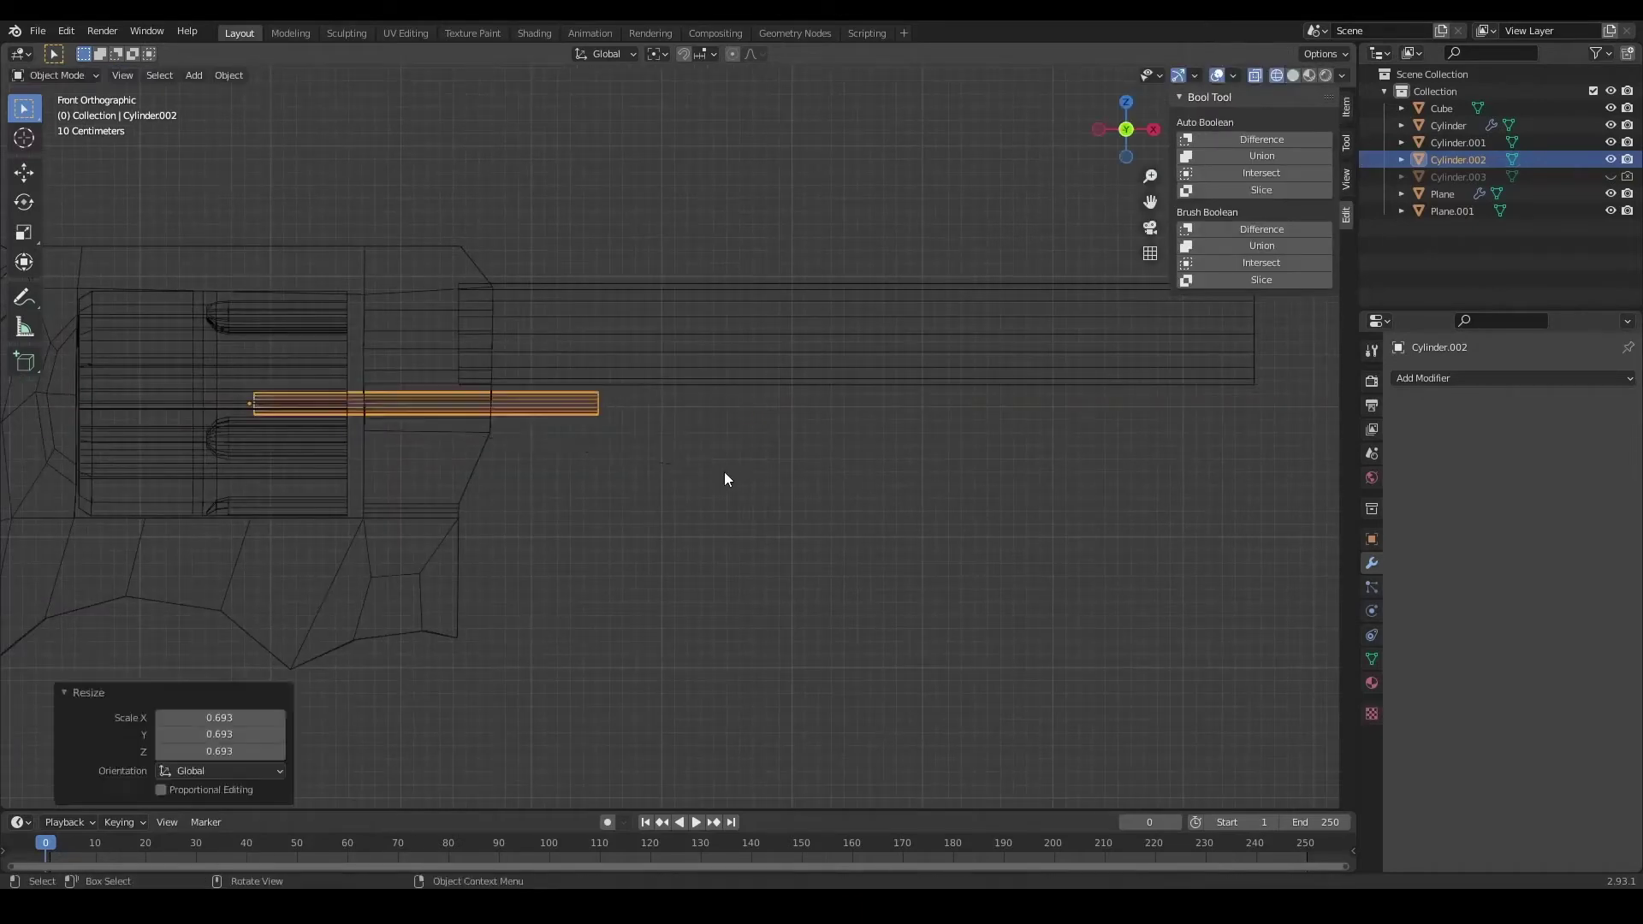
Fix the ejector rod's position and add an edge loop near its end.
{"action": "left_click", "coordinate": [722, 365]}
{"action": "scroll", "coordinate": [847, 445], "scroll_direction": "up", "scroll_amount": 4}
{"action": "key", "text": "ctrl+r"}
{"action": "left_click", "coordinate": [856, 368]}
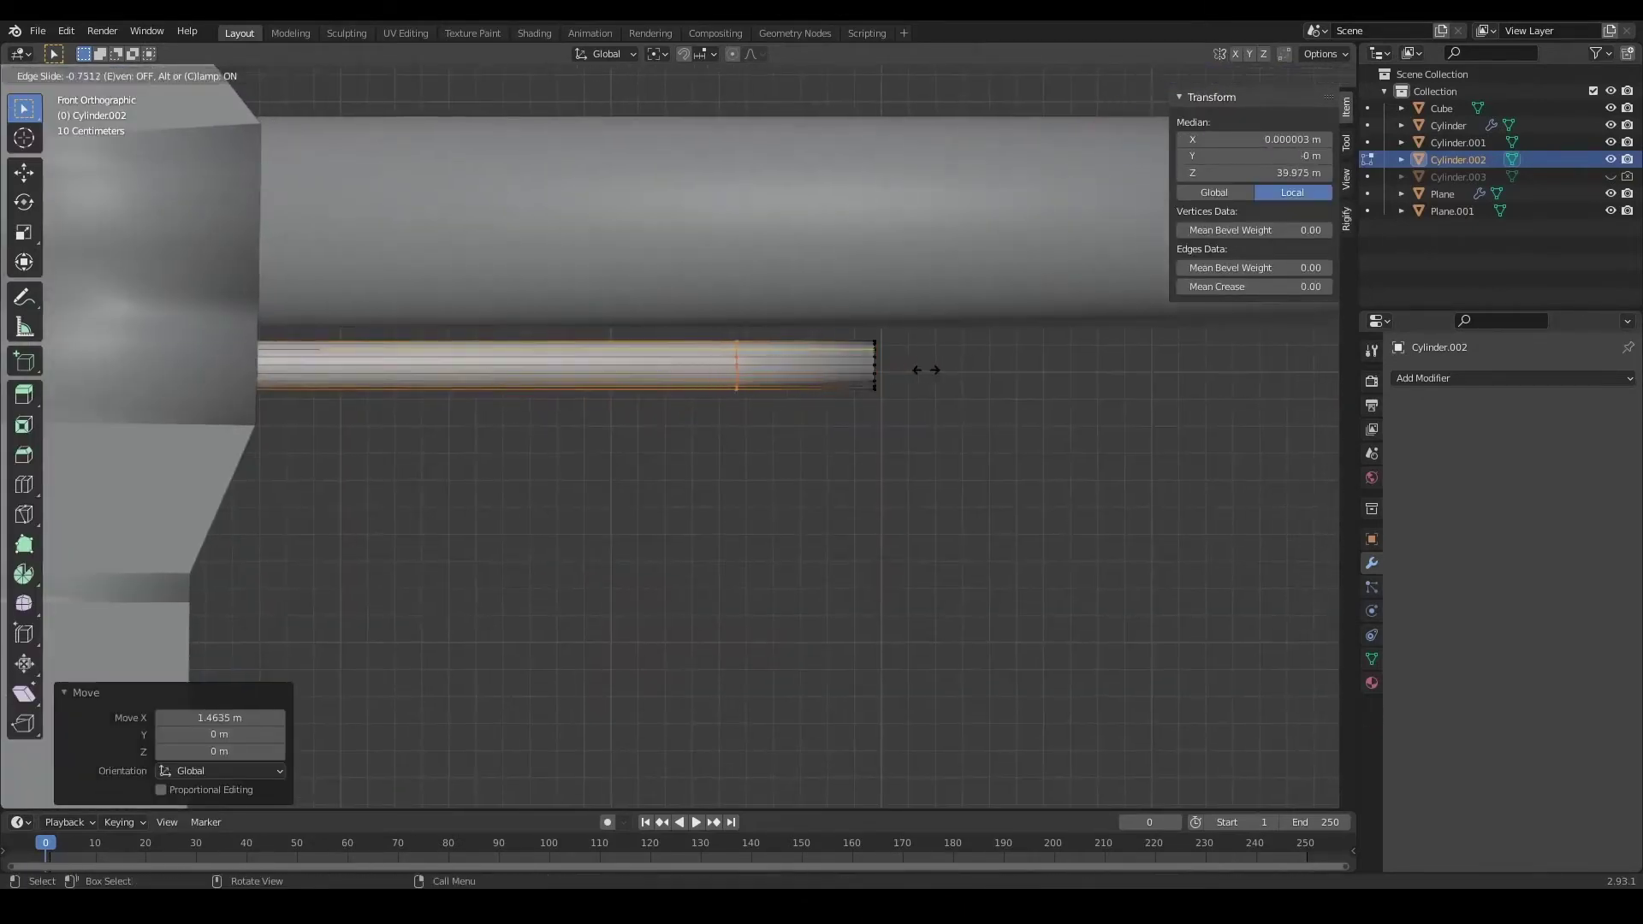
{"action": "left_click", "coordinate": [914, 386]}
Enlarge the new ring faces and scale them along Y to bulge the rod.
{"action": "key", "text": "g"}
{"action": "key", "text": "x"}
{"action": "left_click", "coordinate": [663, 440]}
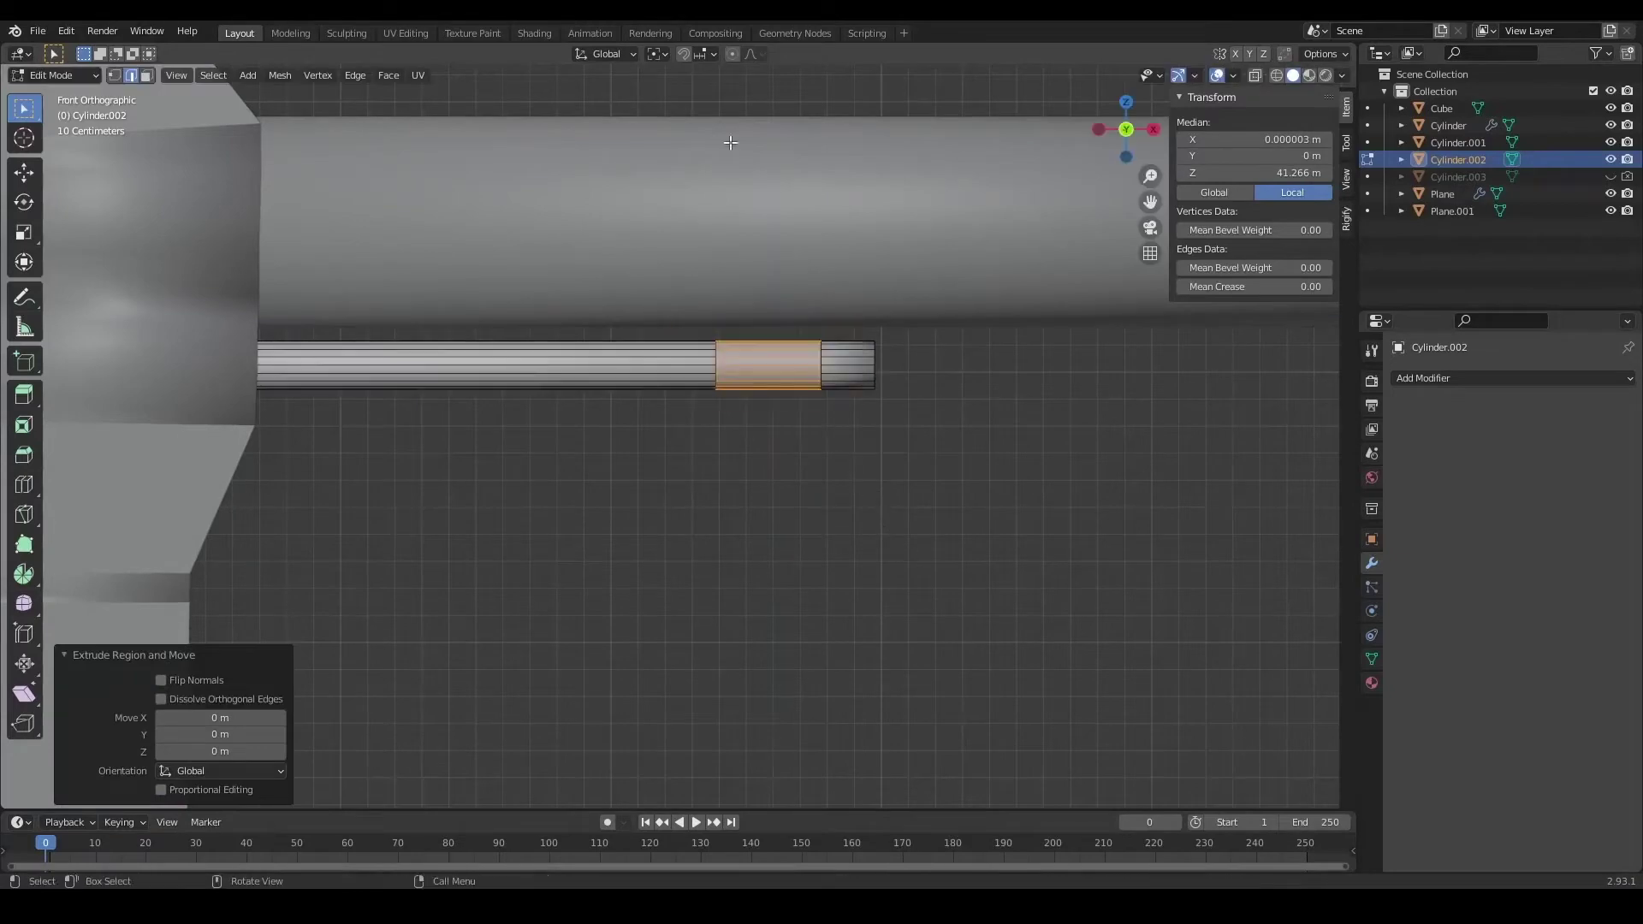
{"action": "left_click", "coordinate": [984, 494]}
{"action": "key", "text": "s"}
{"action": "key", "text": "y"}
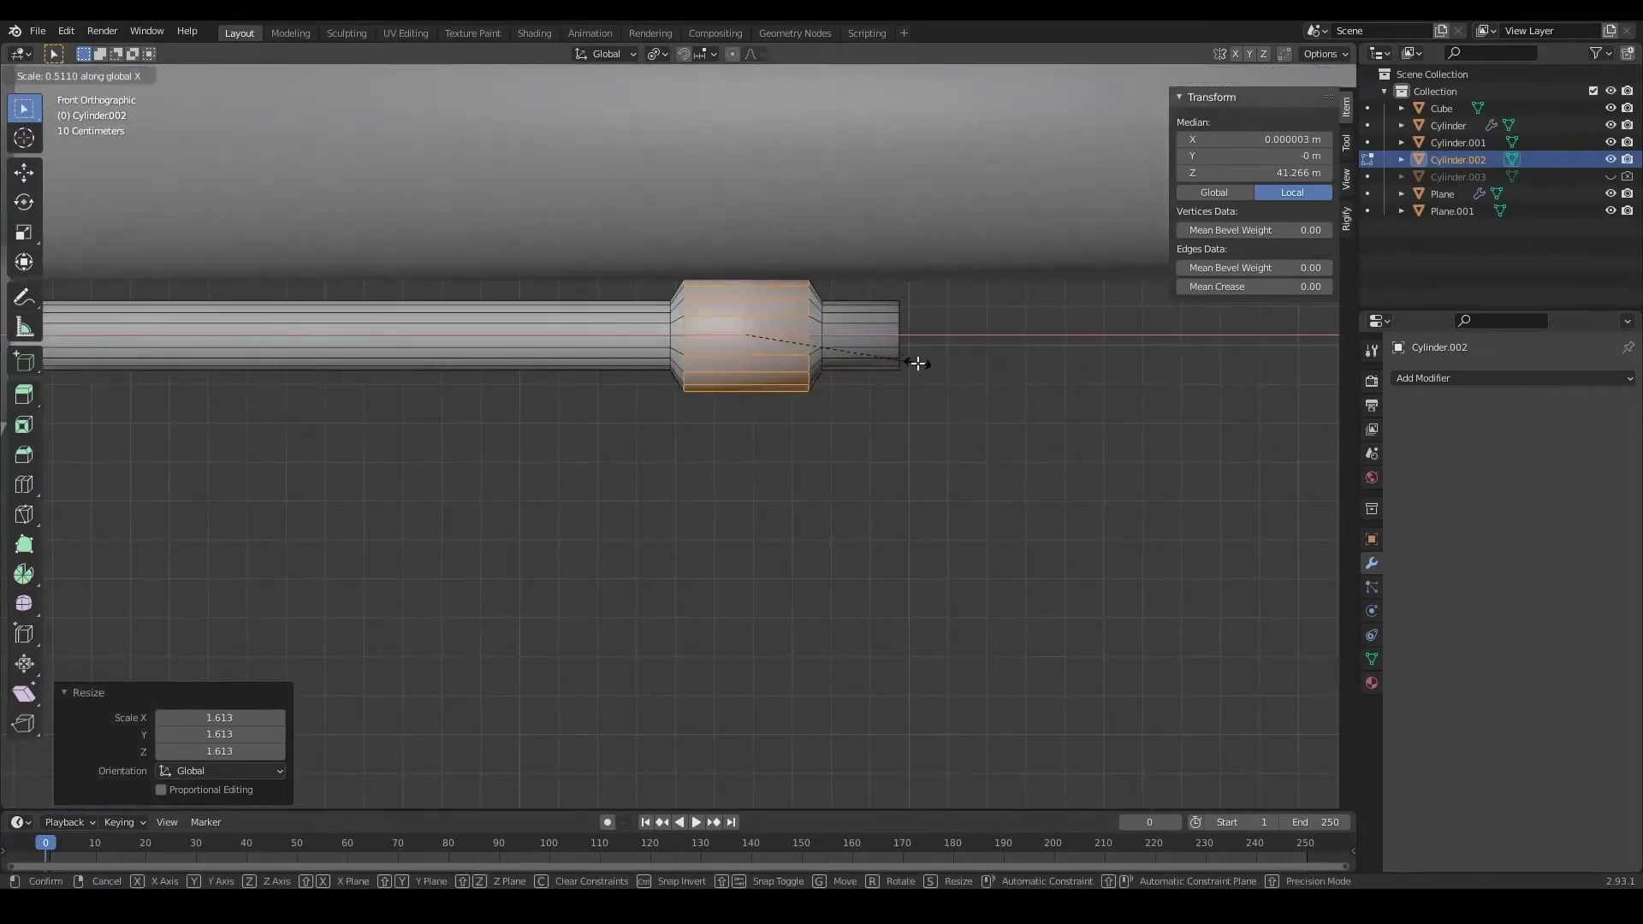
{"action": "left_click", "coordinate": [917, 363]}
Leave edit mode and save the revolver file.
{"action": "scroll", "coordinate": [903, 389], "scroll_direction": "down", "scroll_amount": 3}
{"action": "key", "text": "Tab"}
{"action": "scroll", "coordinate": [855, 419], "scroll_direction": "down", "scroll_amount": 3}
{"action": "key", "text": "ctrl+s"}
Add a new cylinder and scale and move it to the rod's end.
{"action": "key", "text": "shift+a"}
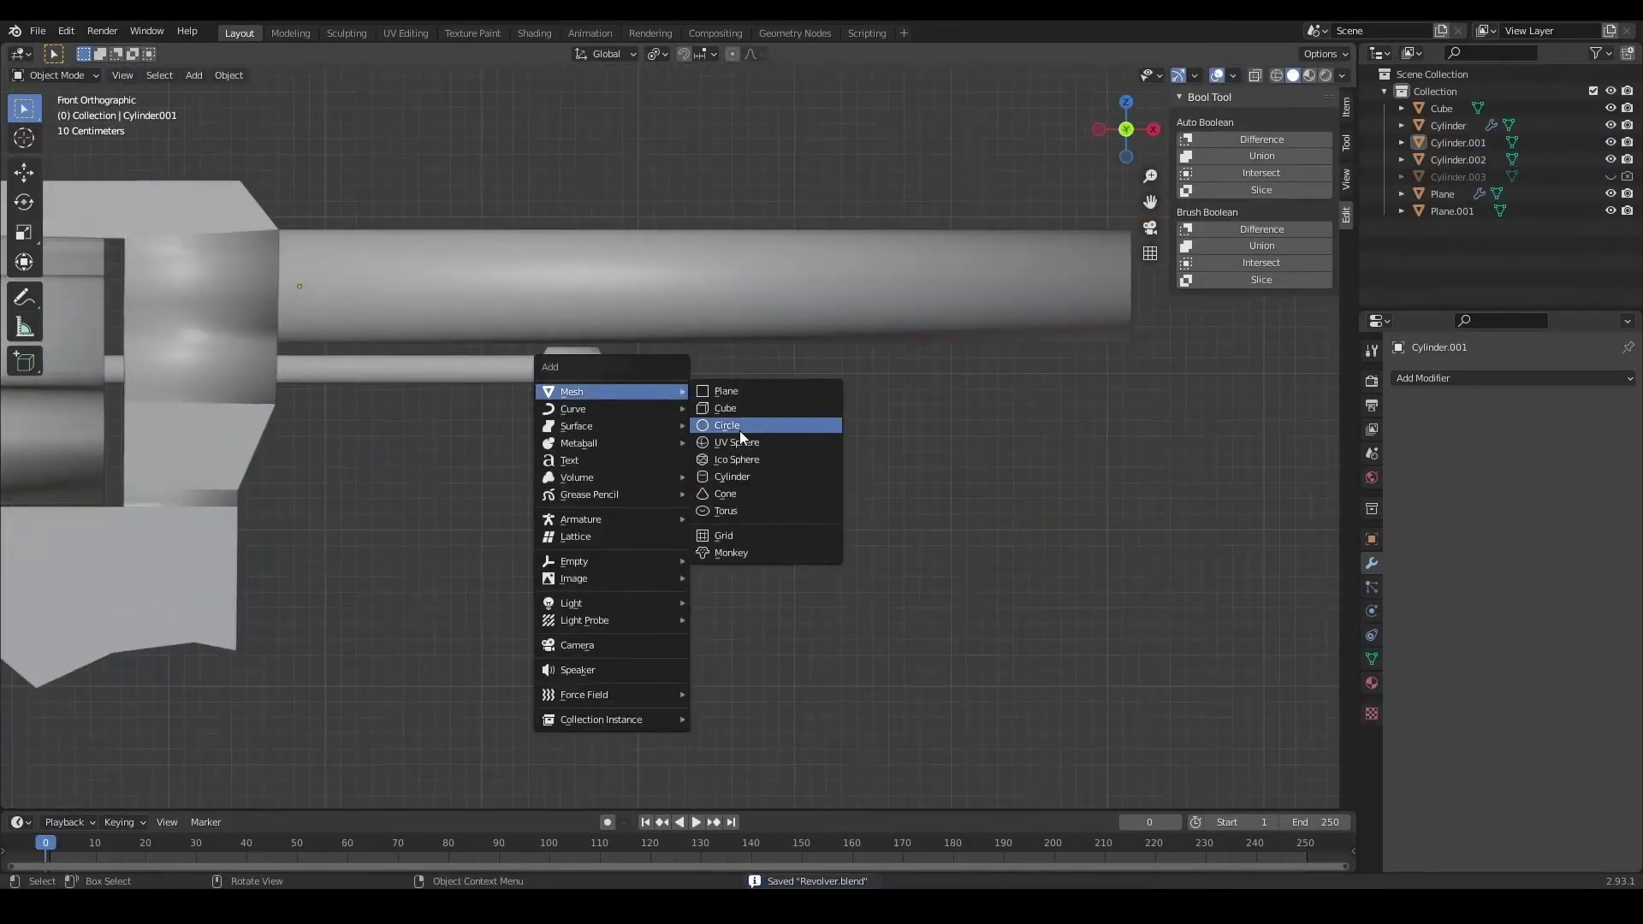
{"action": "left_click", "coordinate": [732, 477]}
{"action": "key", "text": "s"}
{"action": "left_click", "coordinate": [1085, 516]}
{"action": "scroll", "coordinate": [834, 570], "scroll_direction": "up", "scroll_amount": 3}
{"action": "key", "text": "g"}
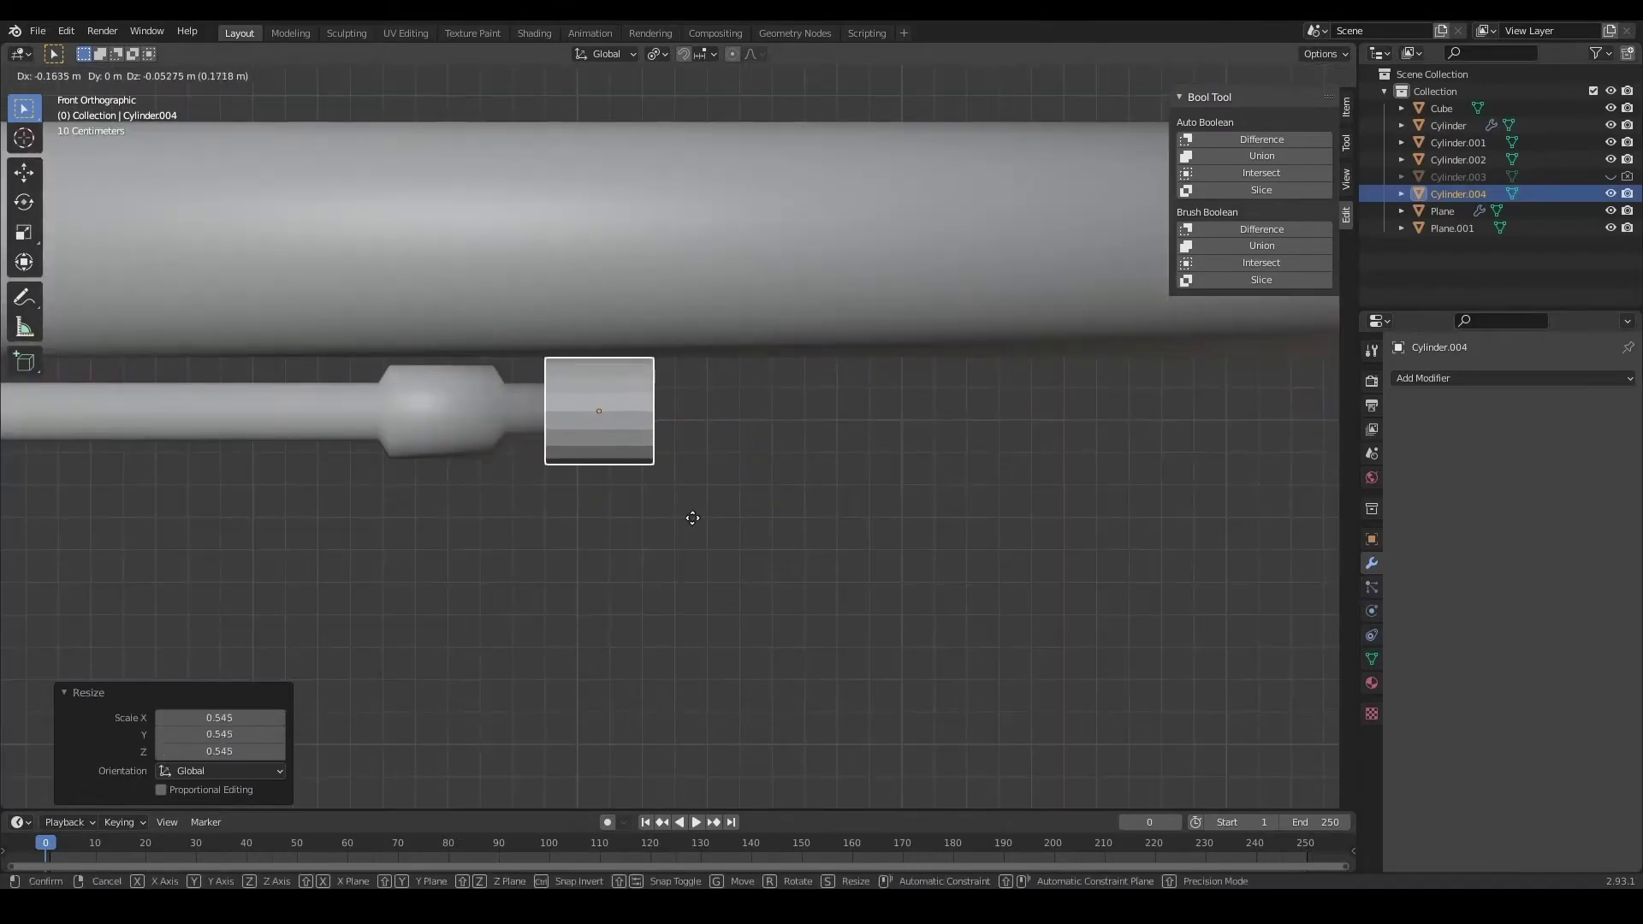
{"action": "scroll", "coordinate": [723, 376], "scroll_direction": "down", "scroll_amount": 3}
Select the barrel in edit mode and select all of its geometry.
{"action": "left_click", "coordinate": [609, 394]}
{"action": "scroll", "coordinate": [608, 449], "scroll_direction": "up", "scroll_amount": 2}
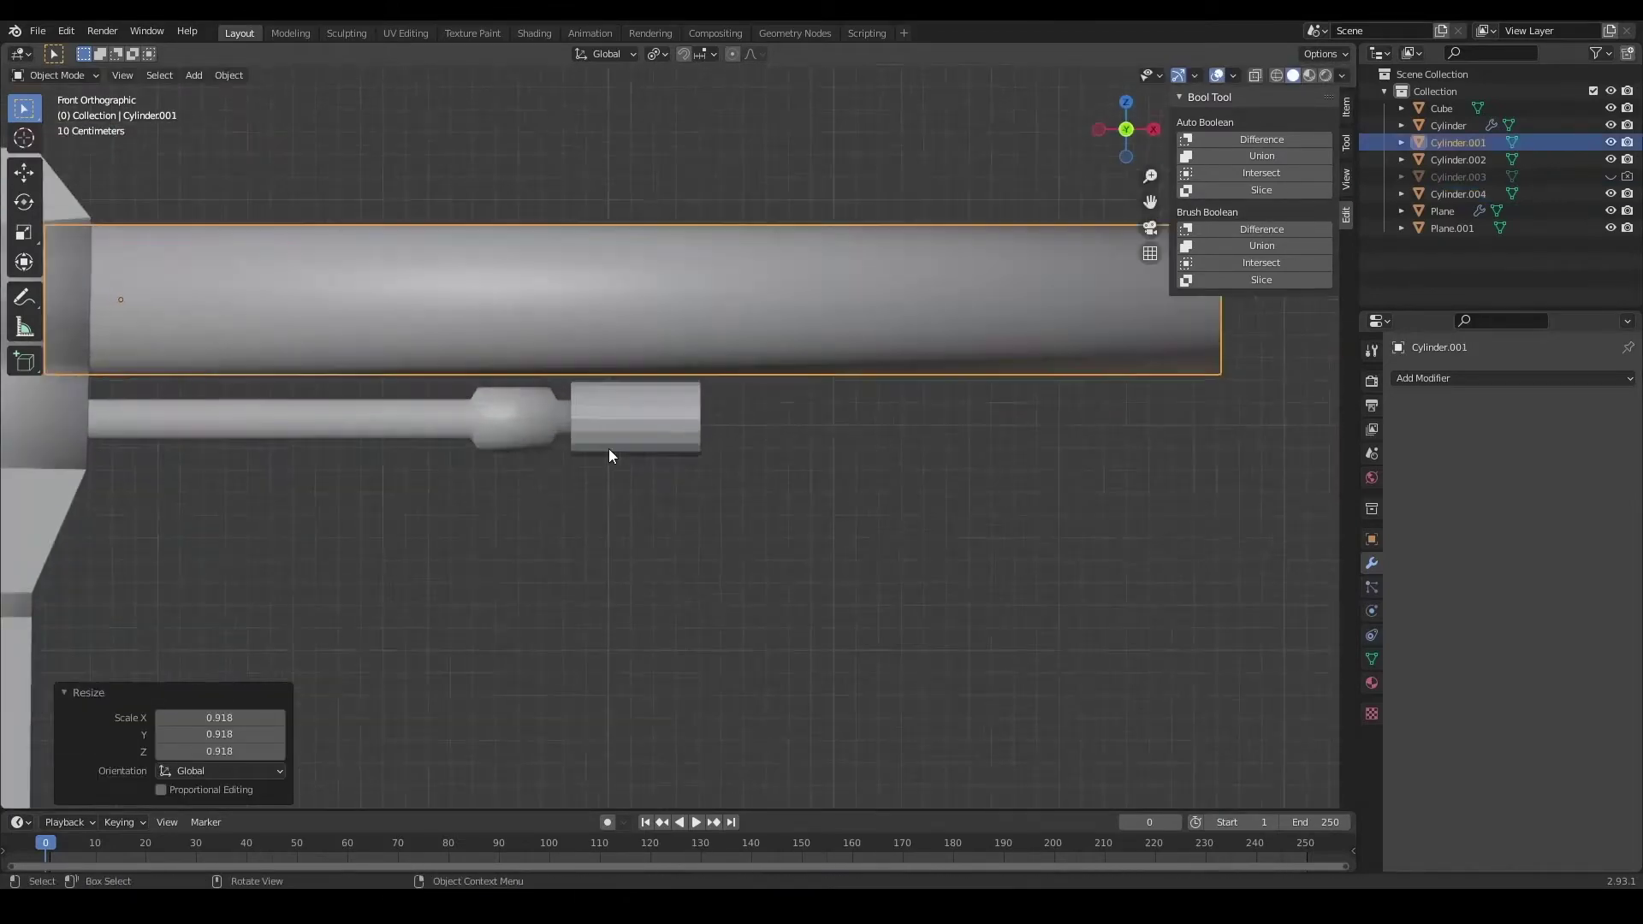
{"action": "scroll", "coordinate": [932, 421], "scroll_direction": "down", "scroll_amount": 3}
{"action": "key", "text": "Tab"}
{"action": "scroll", "coordinate": [808, 497], "scroll_direction": "up", "scroll_amount": 3}
{"action": "scroll", "coordinate": [873, 514], "scroll_direction": "down", "scroll_amount": 3}
{"action": "key", "text": "a"}
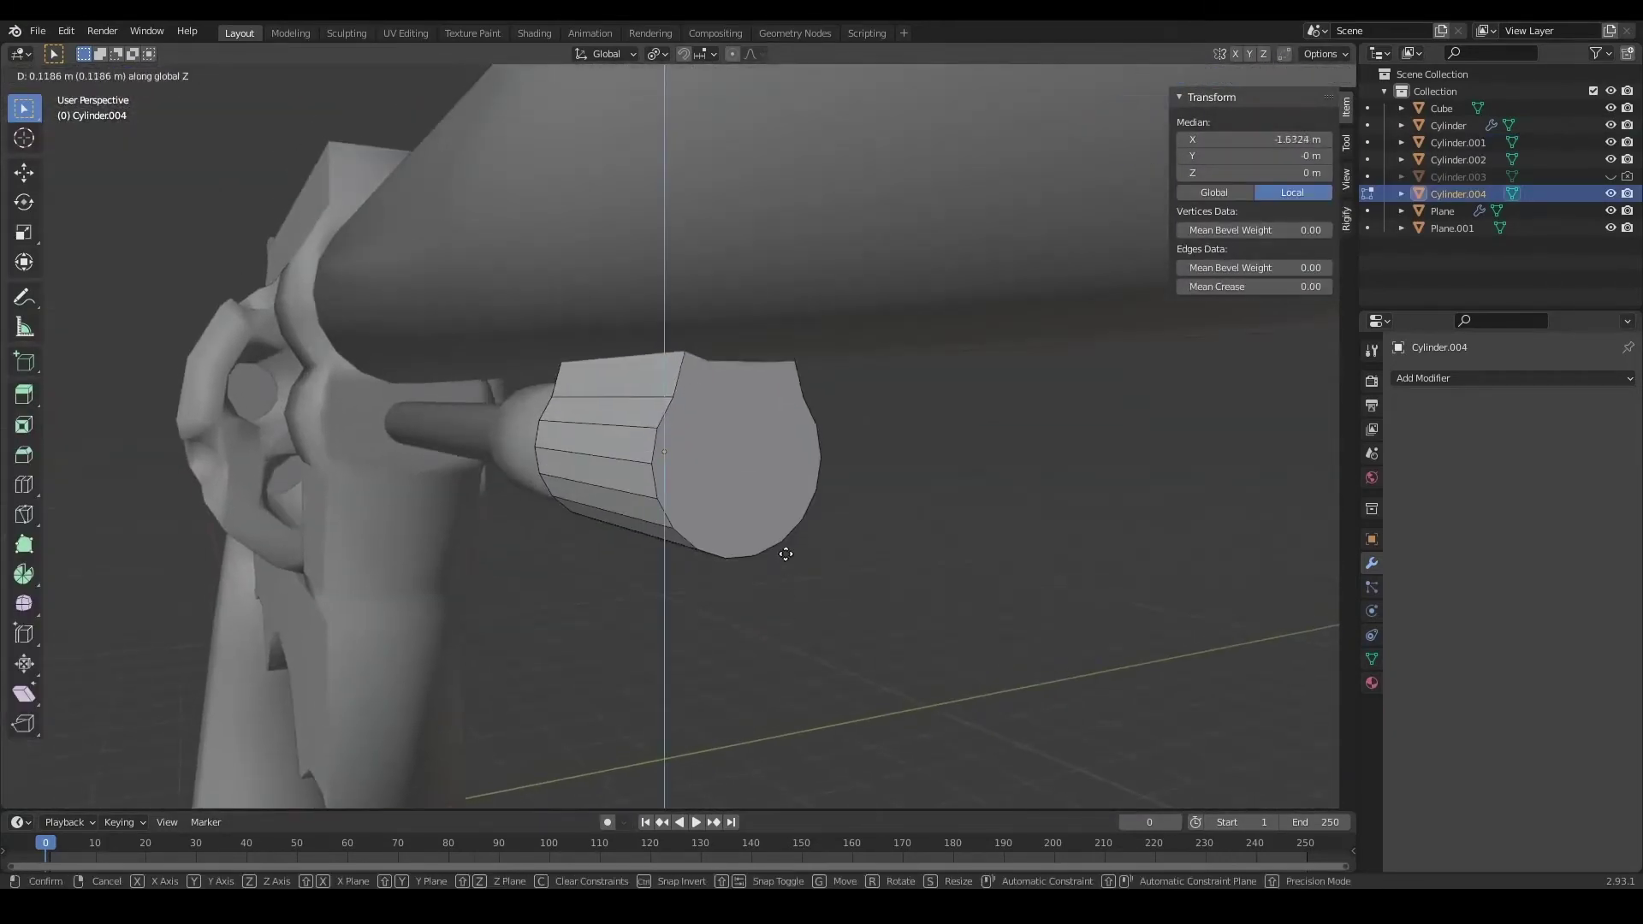
Box-select the end cap's top-edge vertices and orbit around the revolver.
{"action": "left_click_drag", "start_coordinate": [704, 469], "coordinate": [894, 537]}
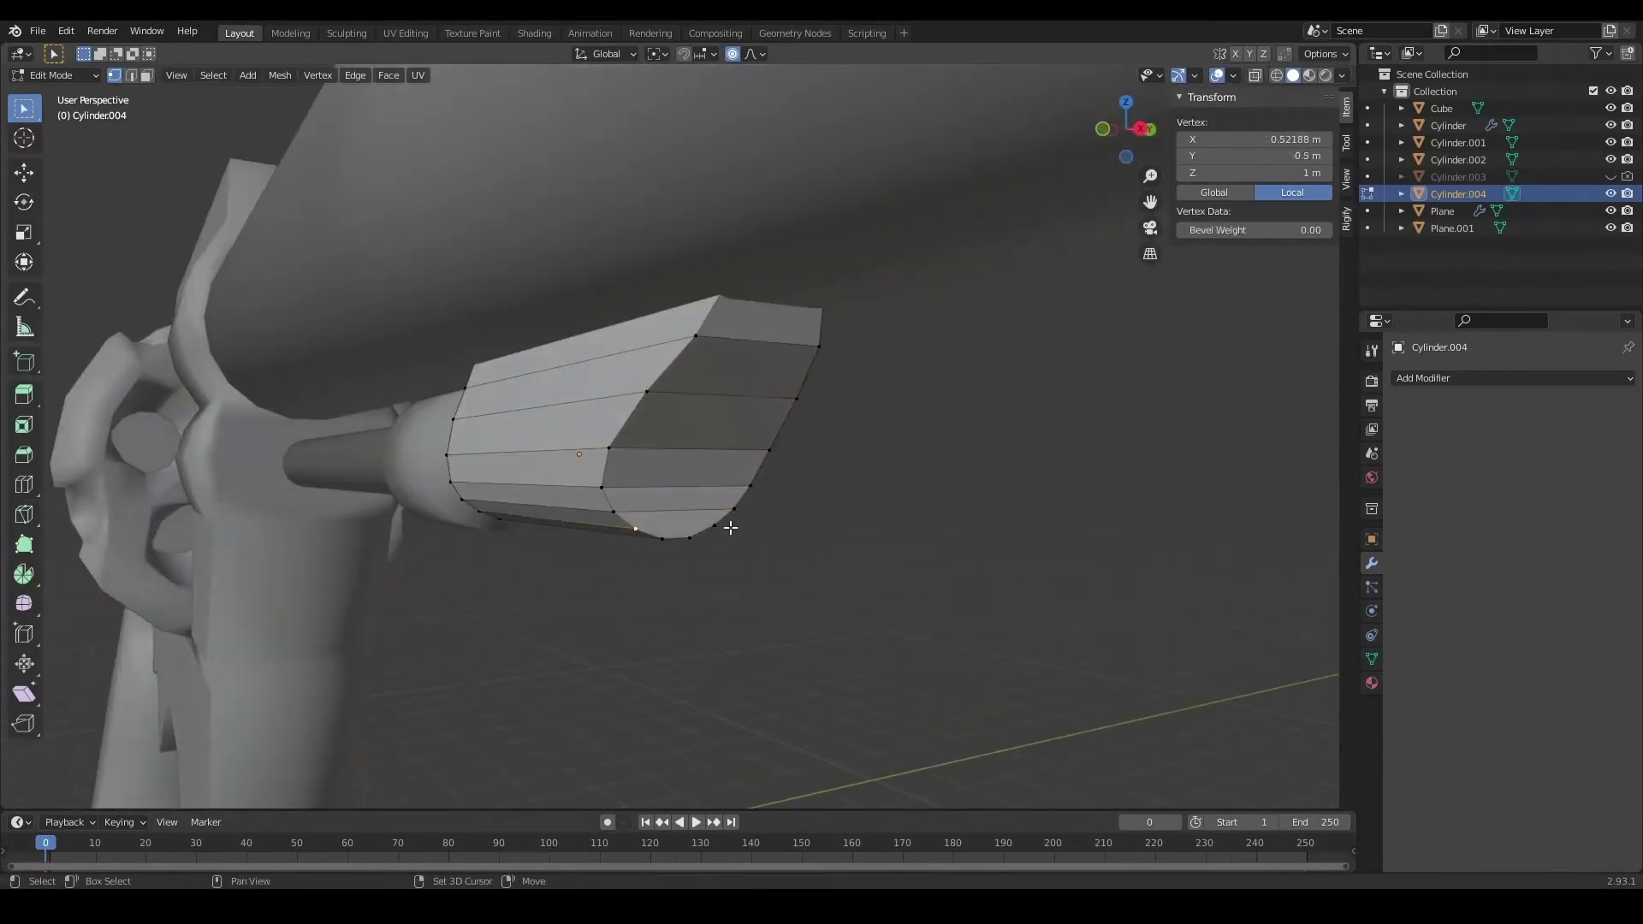
{"action": "mouse_move", "coordinate": [760, 489]}
{"action": "middle_mouse_down"}
{"action": "mouse_move", "coordinate": [846, 510]}
{"action": "mouse_move", "coordinate": [763, 481]}
{"action": "mouse_move", "coordinate": [765, 434]}
{"action": "middle_mouse_up"}
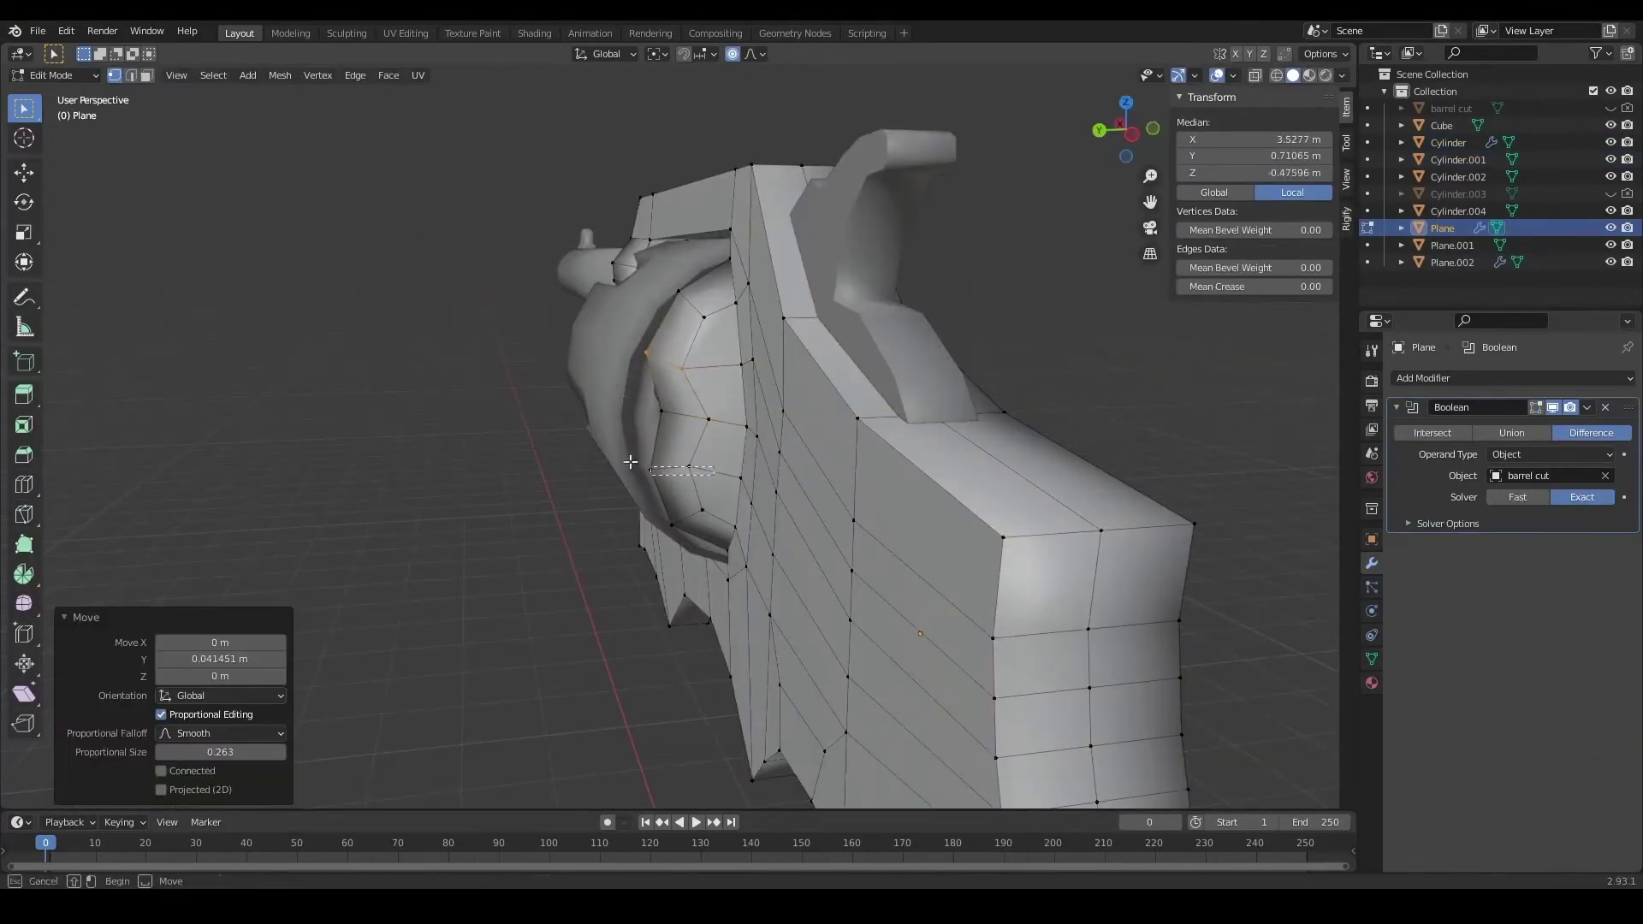
Slide a frame vertex, add a cube above the grip, then add a plane.
{"action": "middle_click_drag", "start_coordinate": [631, 462], "coordinate": [697, 372]}
{"action": "key", "text": "g"}
{"action": "key", "text": "g"}
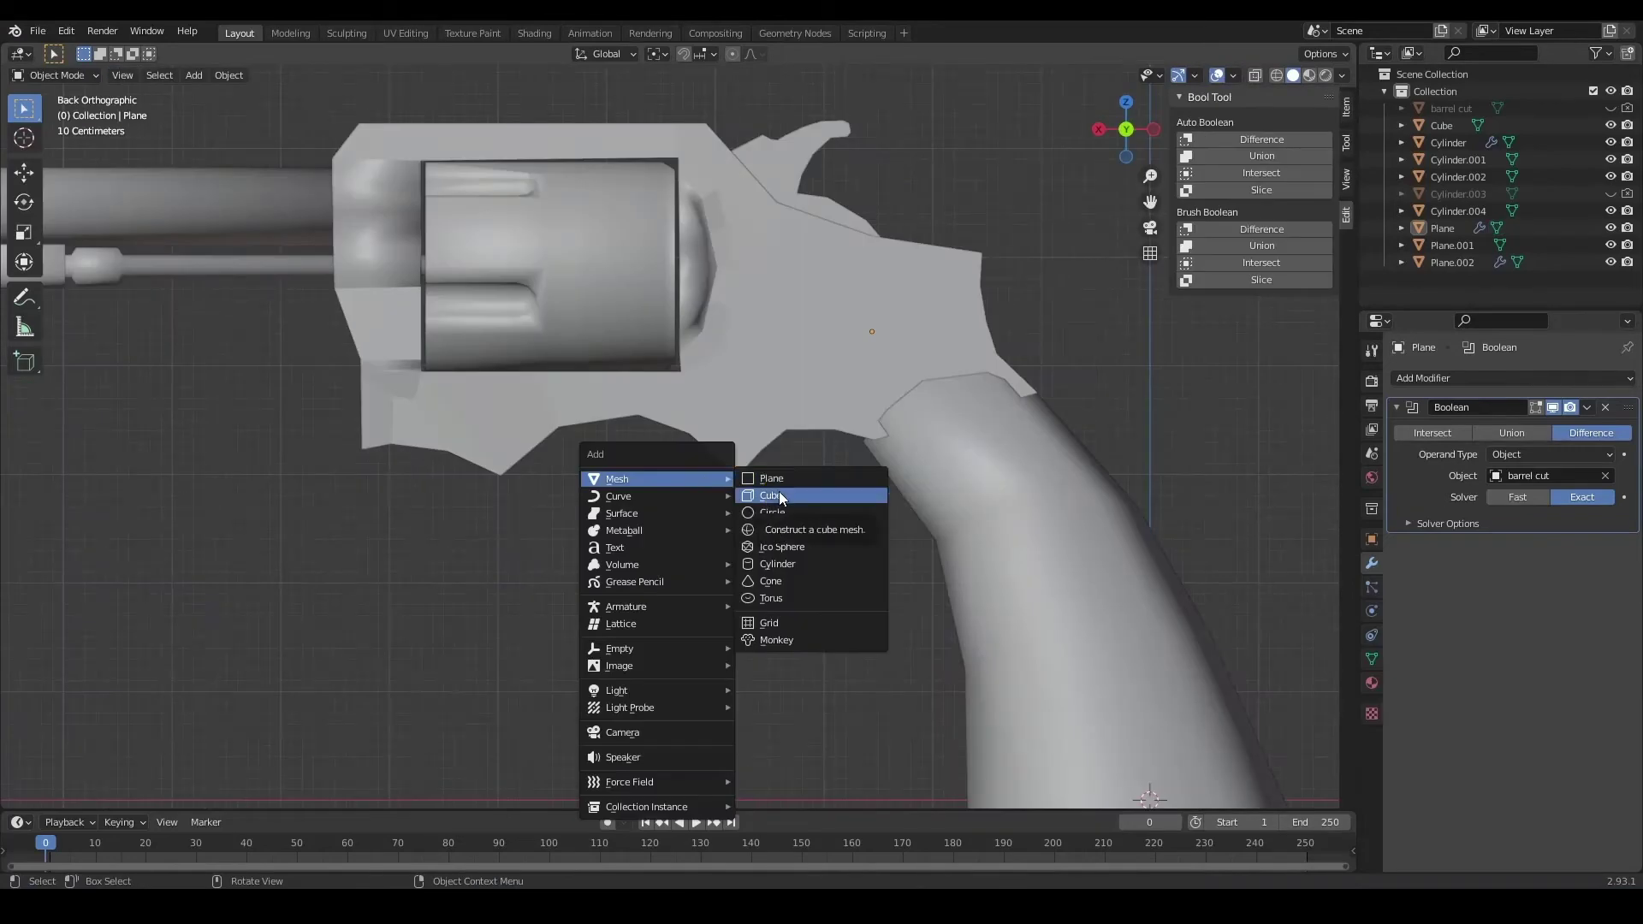
{"action": "left_click", "coordinate": [778, 495]}
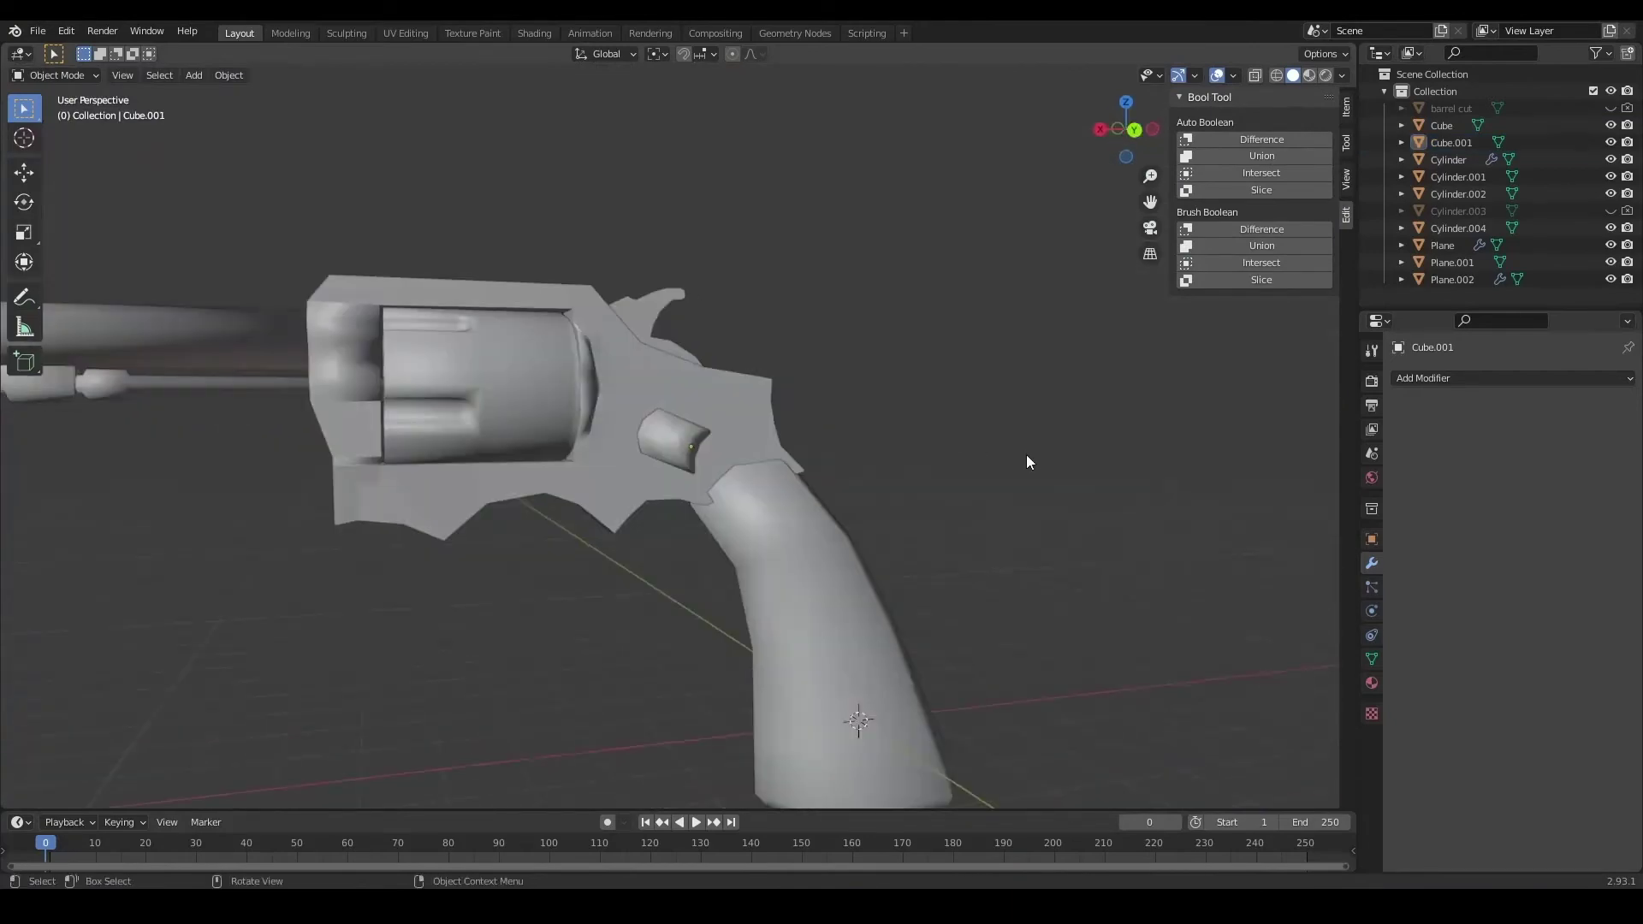
{"action": "key", "text": "shift+a"}
{"action": "left_click", "coordinate": [765, 497]}
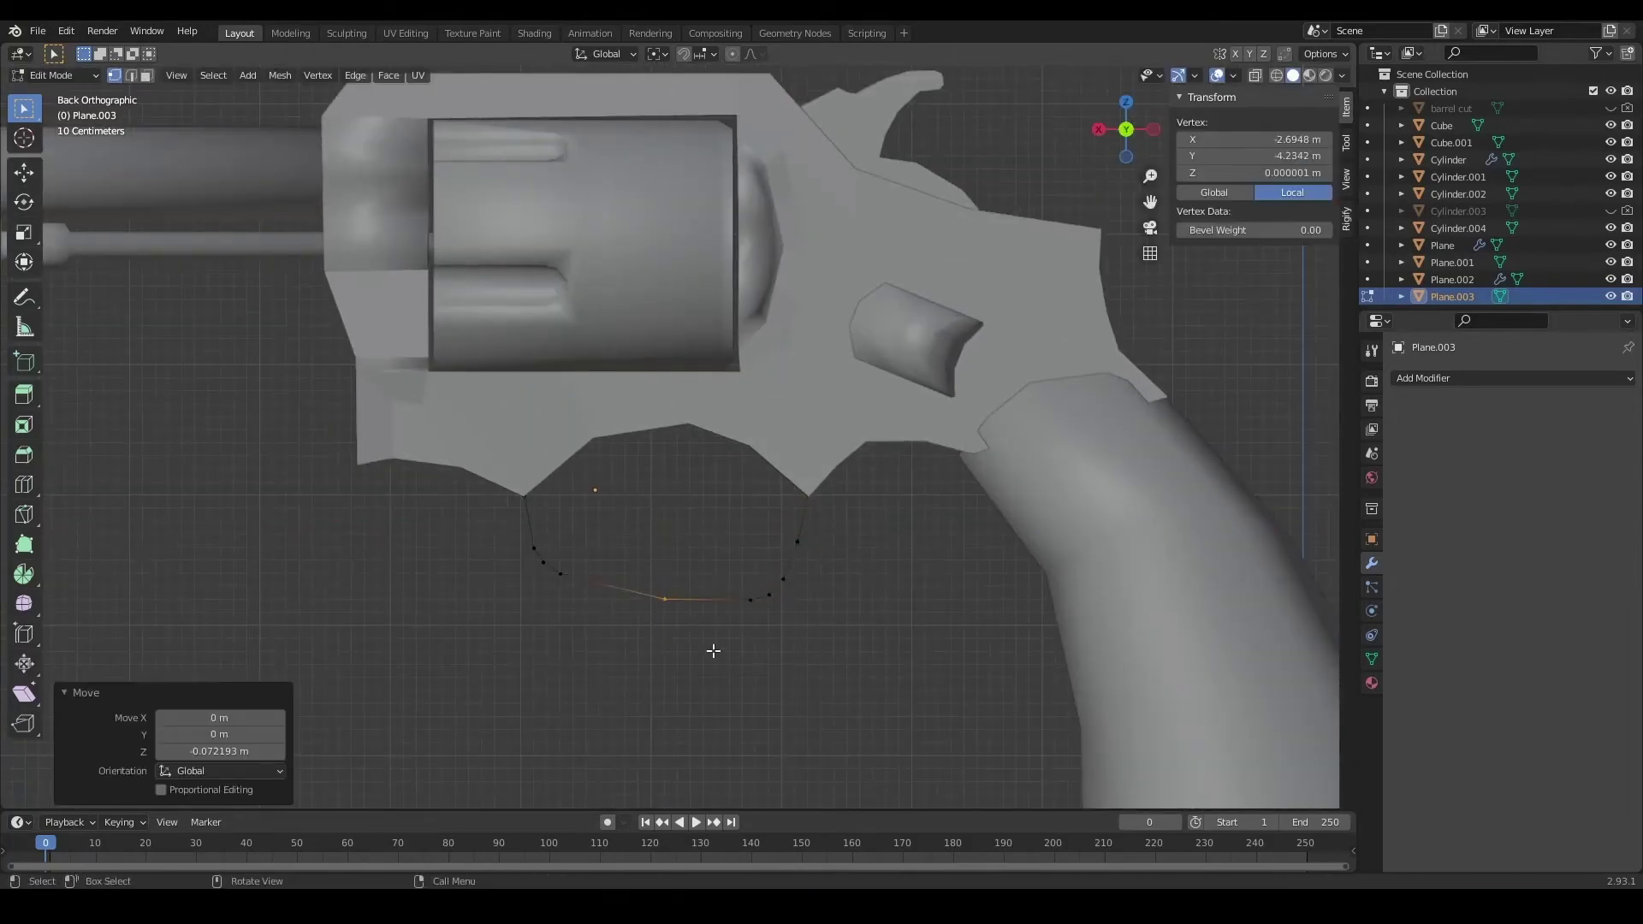
Finish smoothly reshaping the trigger-guard arc and view it in perspective.
{"action": "scroll", "coordinate": [696, 585], "scroll_direction": "down", "scroll_amount": 2}
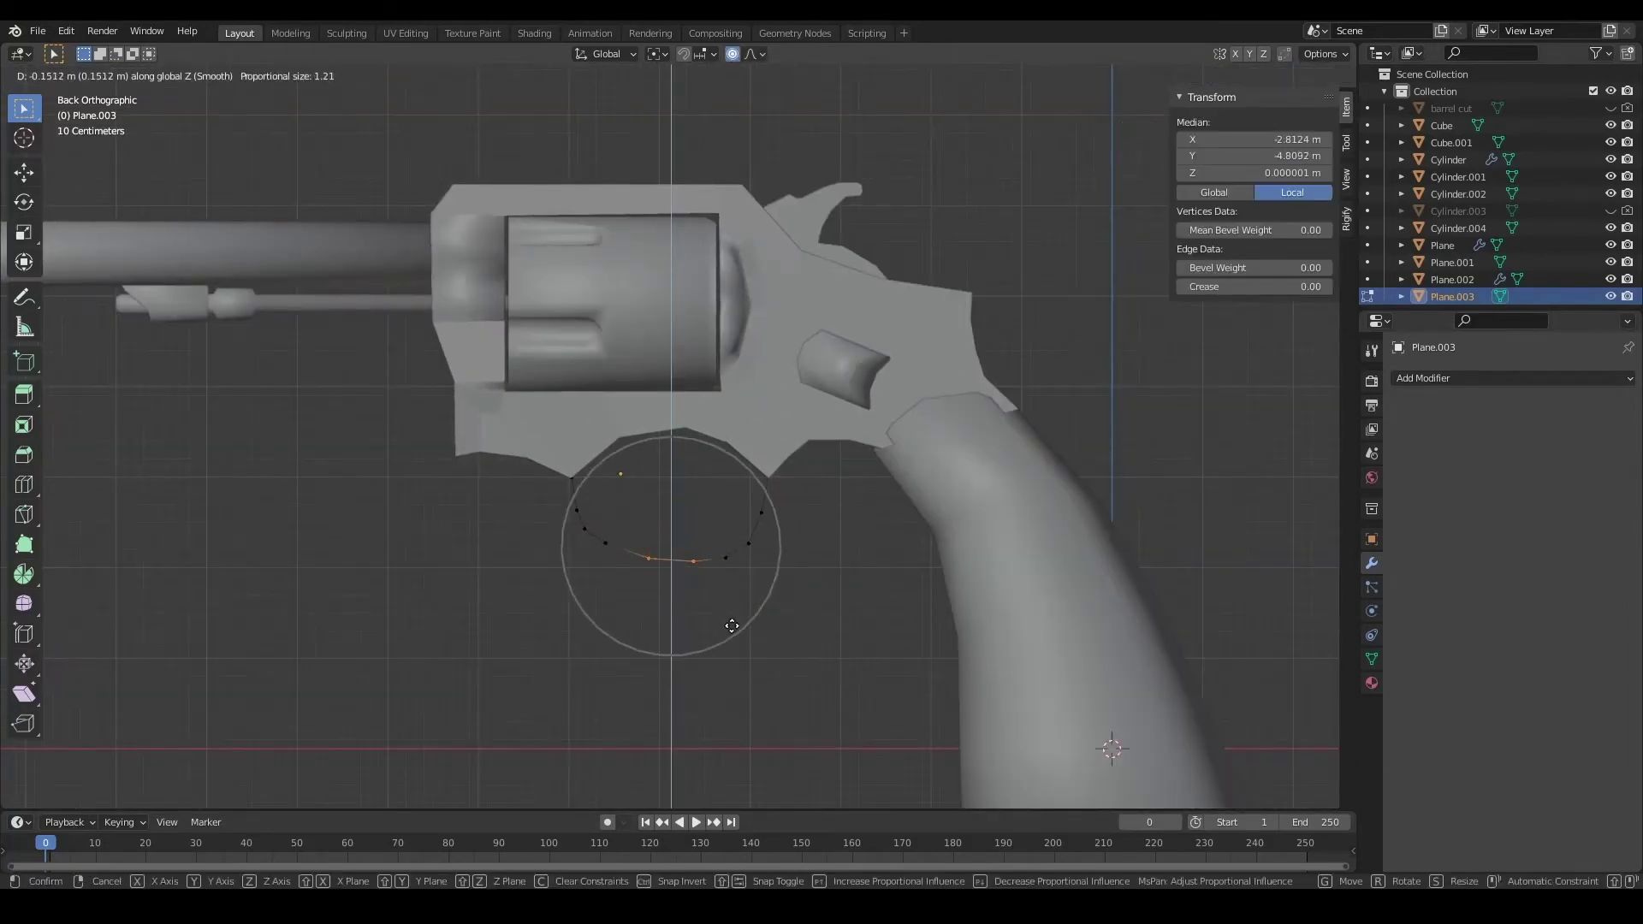
{"action": "left_click", "coordinate": [779, 573]}
{"action": "middle_click_drag", "start_coordinate": [789, 579], "coordinate": [810, 576]}
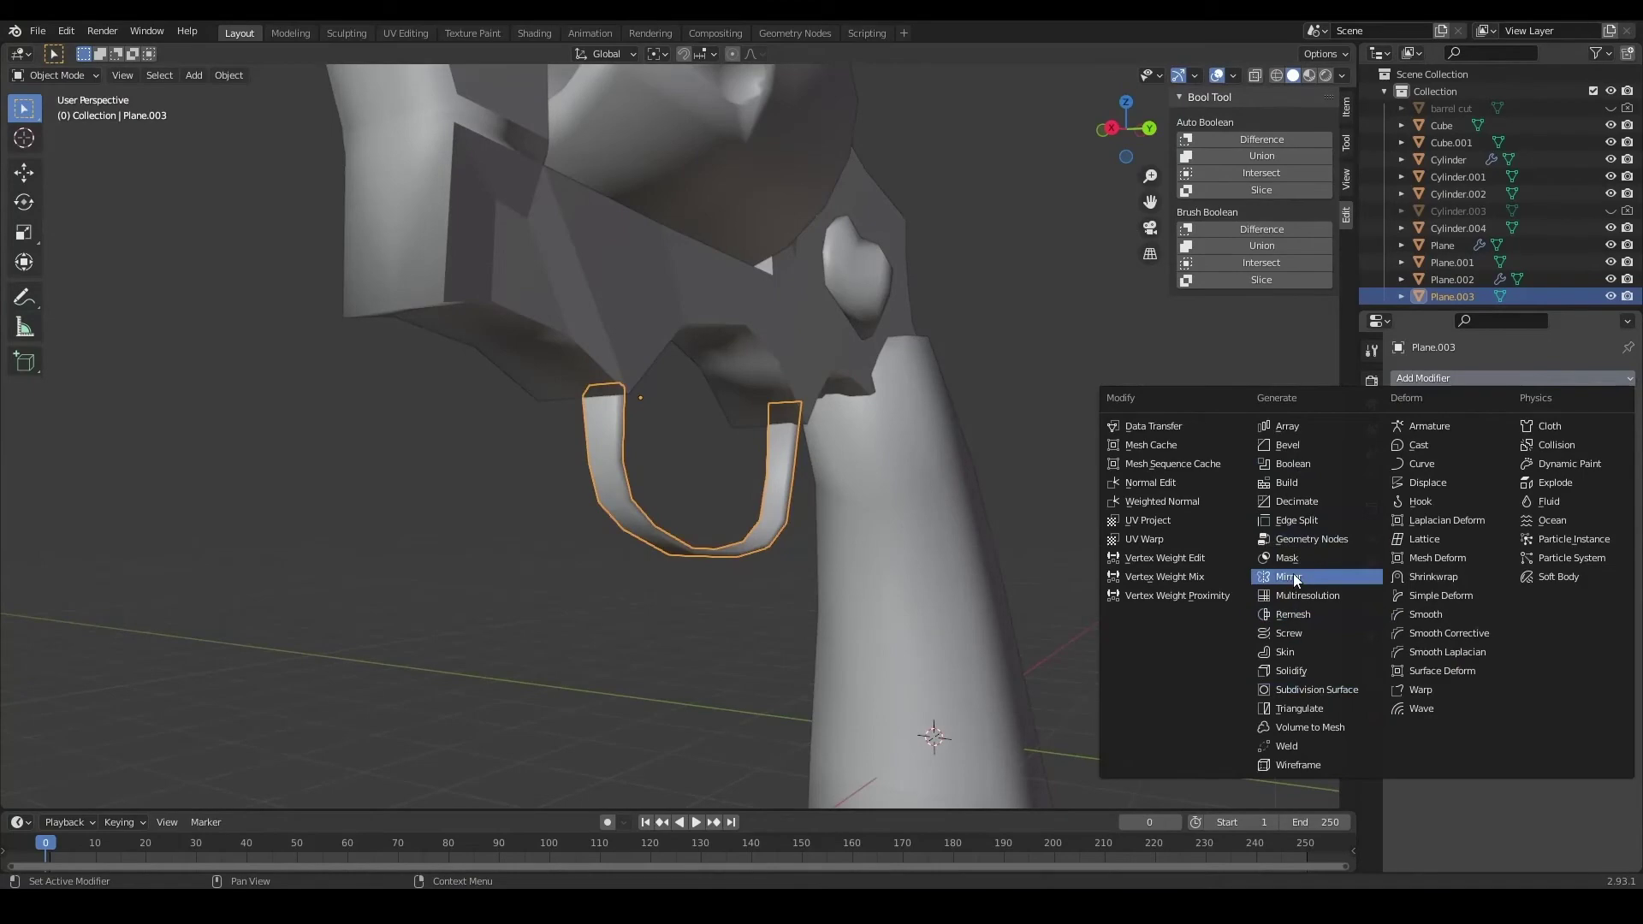
Add a Mirror modifier to the guard and adjust a vertex in right-side wireframe.
{"action": "left_click", "coordinate": [1296, 579]}
{"action": "key", "text": "Tab"}
{"action": "key", "text": "KP_3"}
{"action": "key", "text": "shift+z"}
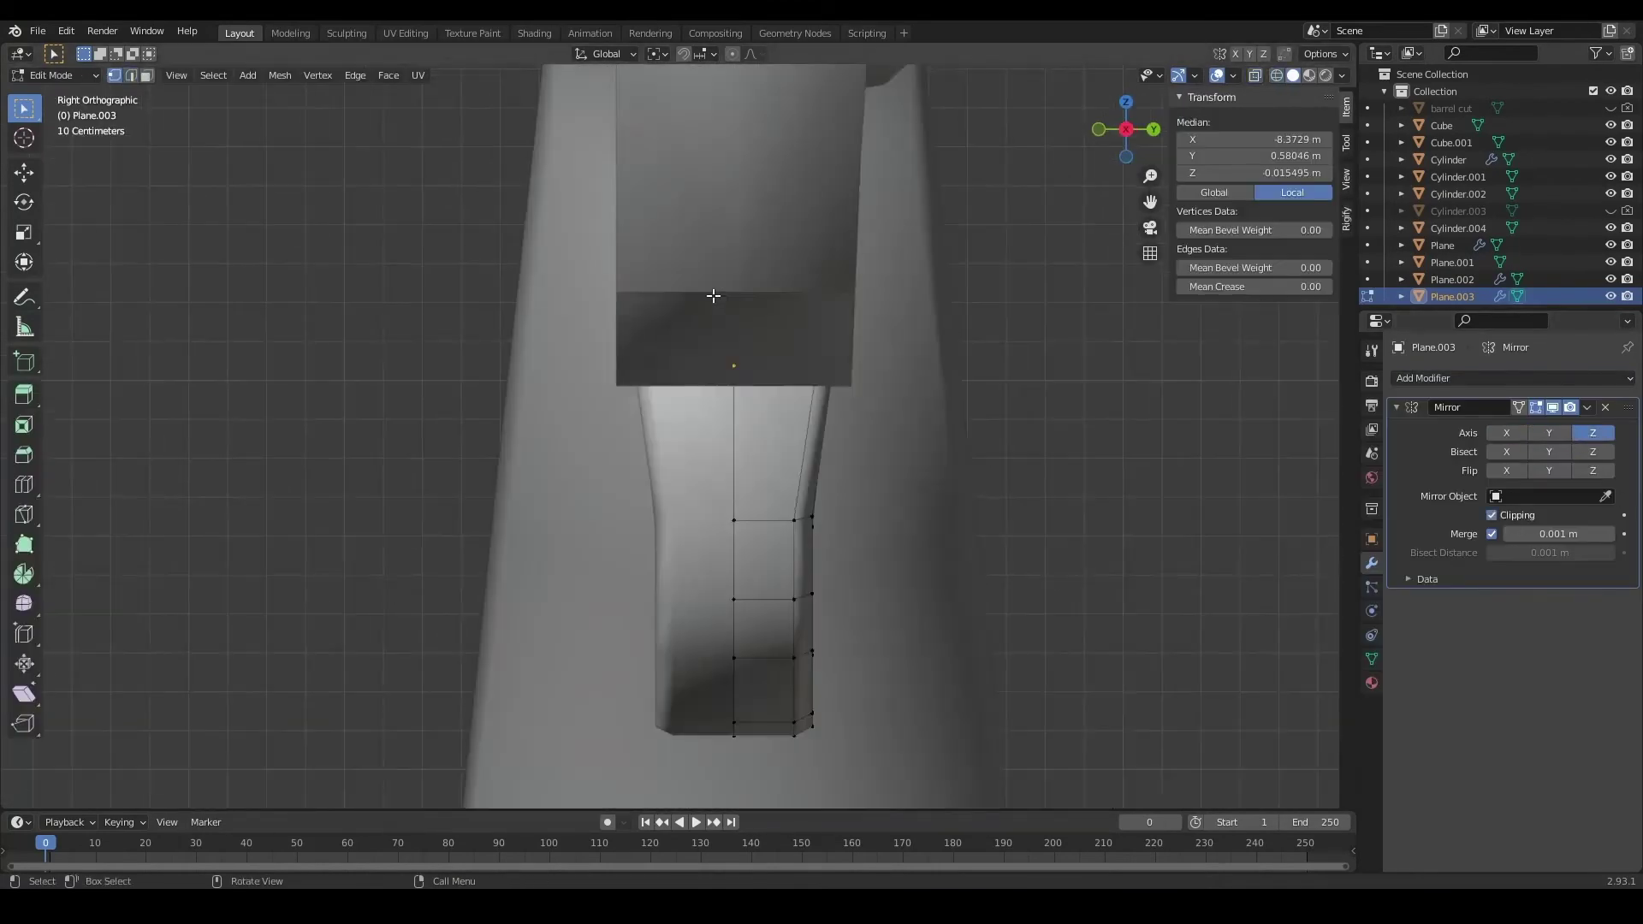
{"action": "left_click", "coordinate": [746, 396]}
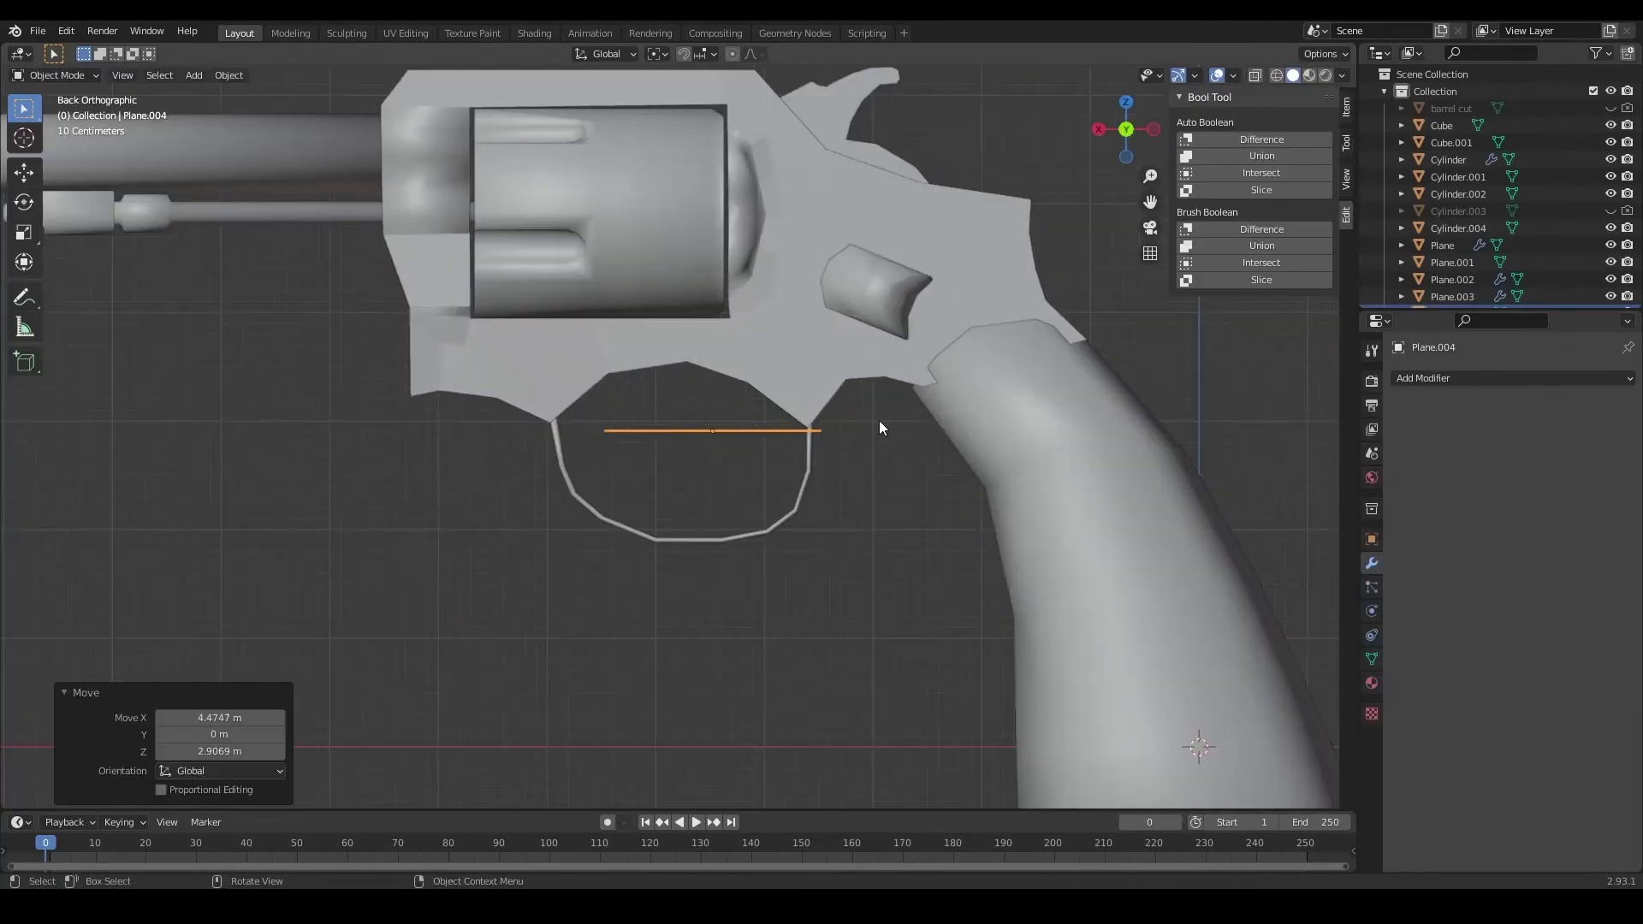
Extrude a chain of vertices outlining the trigger's curve.
{"action": "left_click", "coordinate": [780, 314]}
{"action": "key", "text": "e"}
{"action": "left_click", "coordinate": [839, 408]}
{"action": "key", "text": "e"}
{"action": "left_click", "coordinate": [943, 300]}
{"action": "key", "text": "e"}
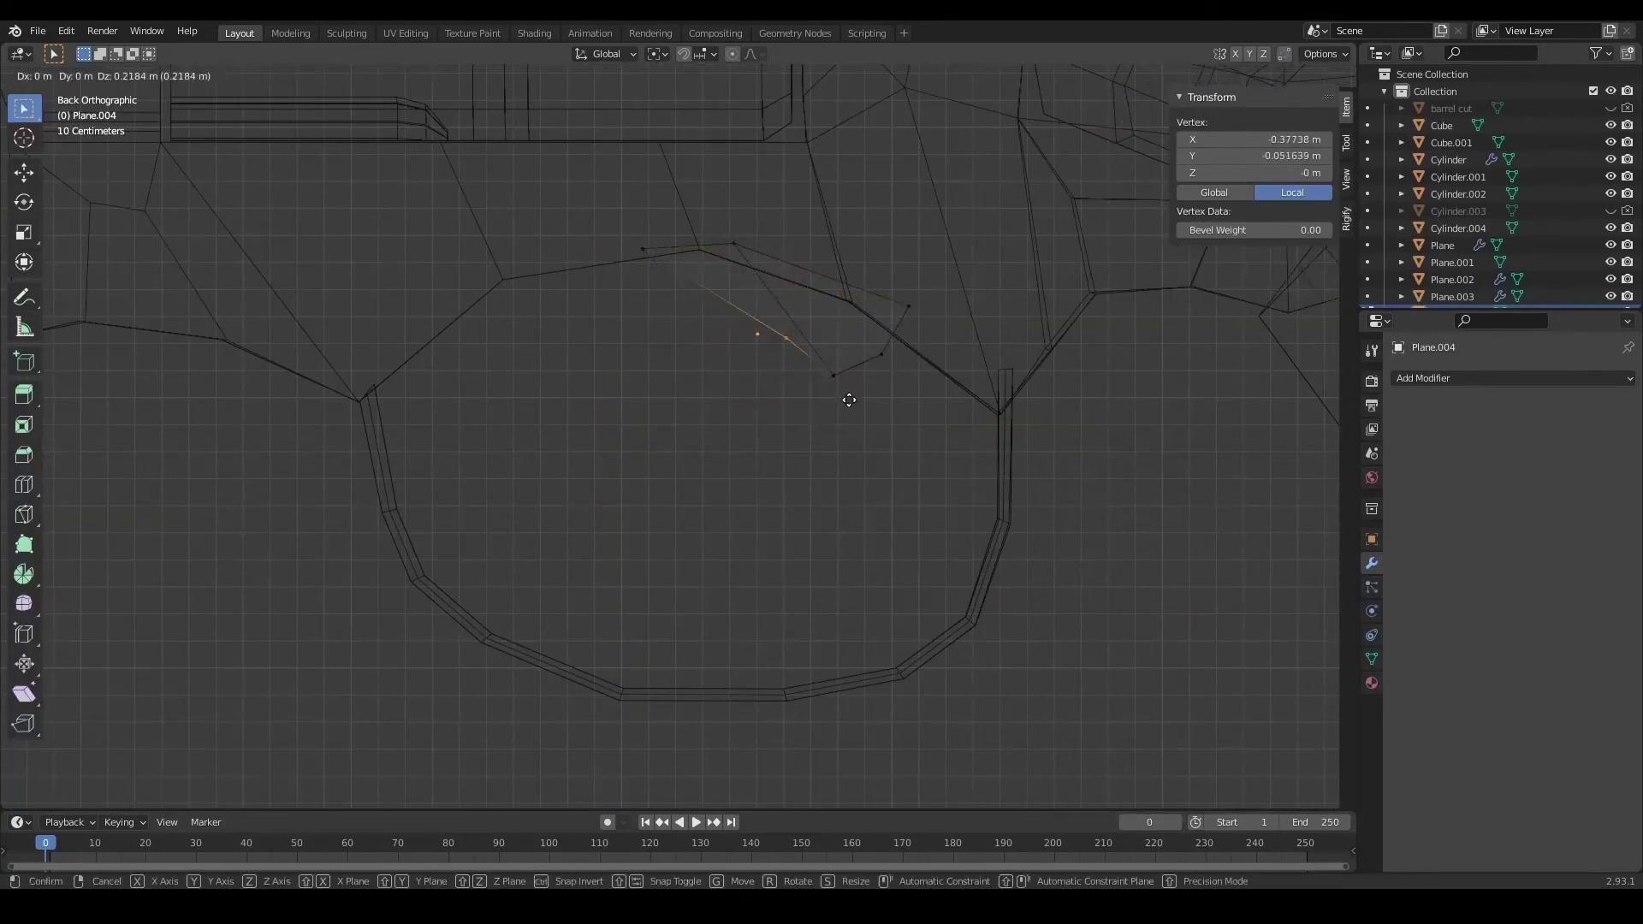
Shift the trigger's top edge along X, then extrude an edge downward and scale it.
{"action": "key", "text": "2"}
{"action": "left_click", "coordinate": [741, 350]}
{"action": "key", "text": "g"}
{"action": "key", "text": "x"}
{"action": "left_click", "coordinate": [698, 336]}
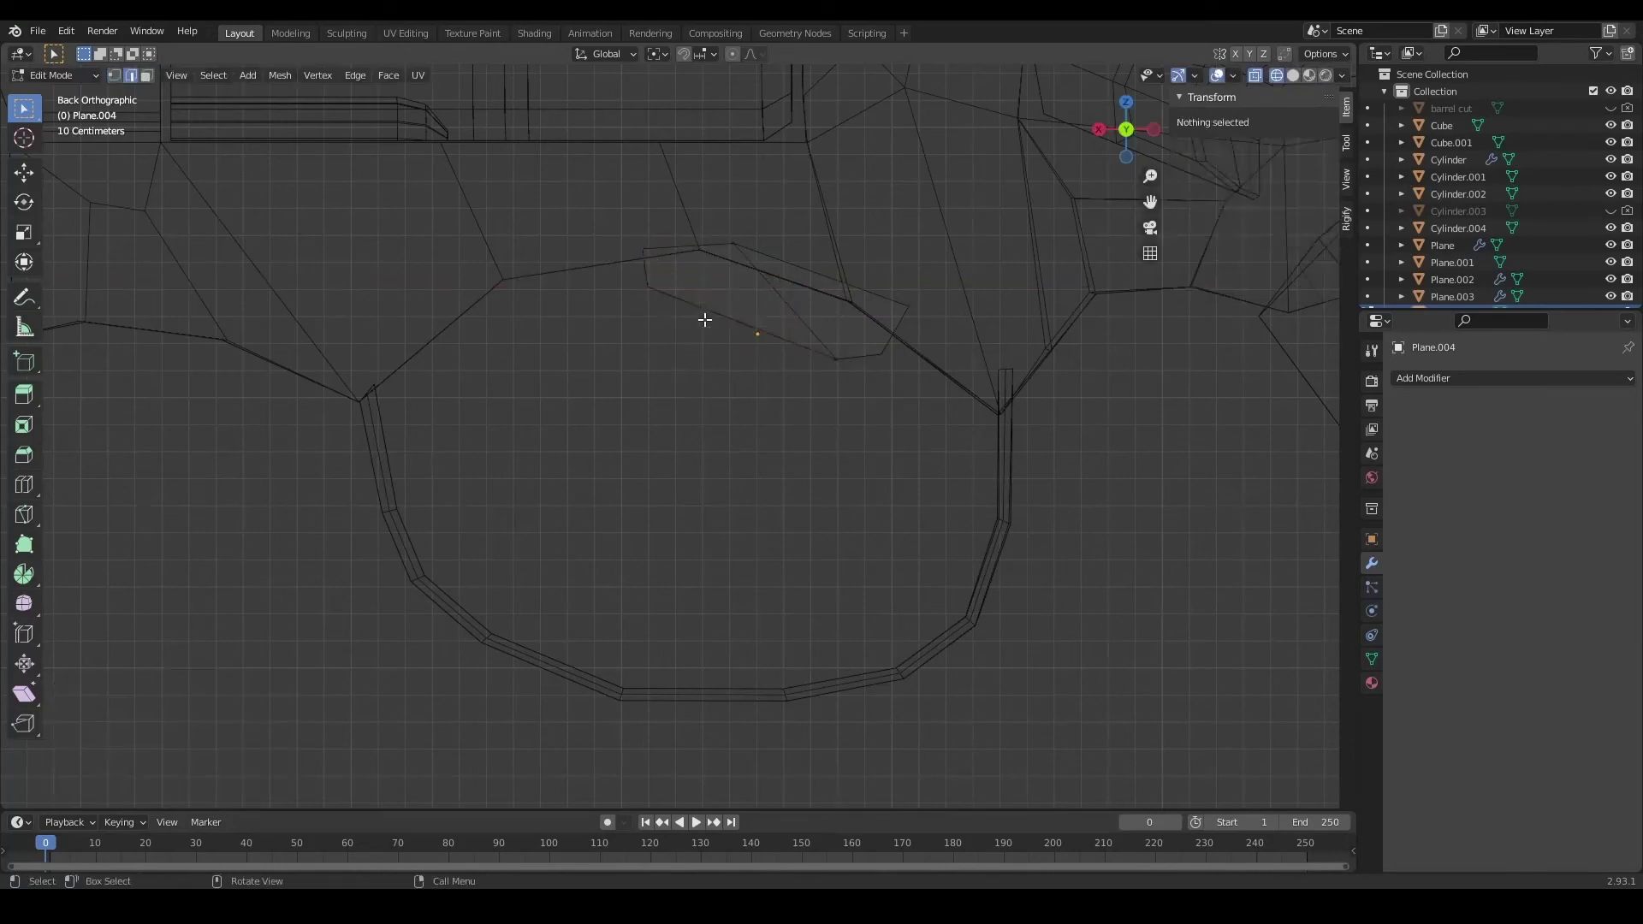
{"action": "key", "text": "e"}
{"action": "left_click", "coordinate": [838, 598]}
{"action": "key", "text": "s"}
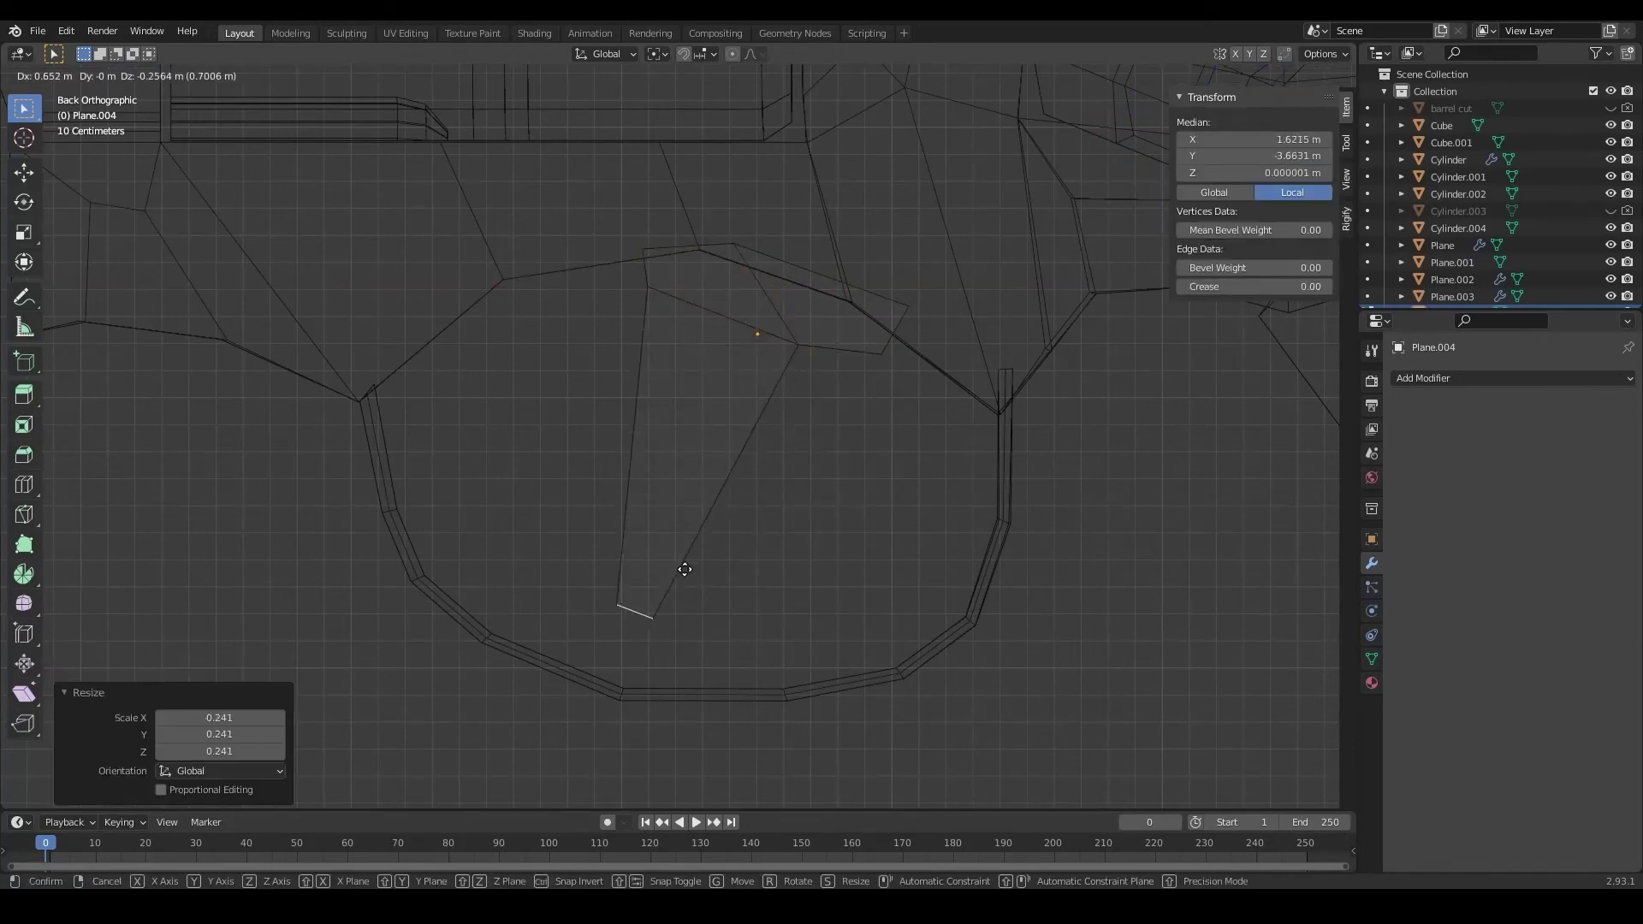
Reposition the trigger tip vertex, fill a face, and adjust one of its edges.
{"action": "left_click", "coordinate": [593, 646]}
{"action": "key", "text": "g"}
{"action": "left_click", "coordinate": [615, 595]}
{"action": "key", "text": "f"}
{"action": "left_click", "coordinate": [689, 483]}
{"action": "key", "text": "g"}
{"action": "left_click", "coordinate": [781, 433]}
Edge-slide trigger vertices and edges with X-ray off to refine the trigger's shape.
{"action": "left_click", "coordinate": [839, 349]}
{"action": "key", "text": "alt+z"}
{"action": "key", "text": "alt+z"}
{"action": "key", "text": "alt+z"}
{"action": "left_click", "coordinate": [802, 453]}
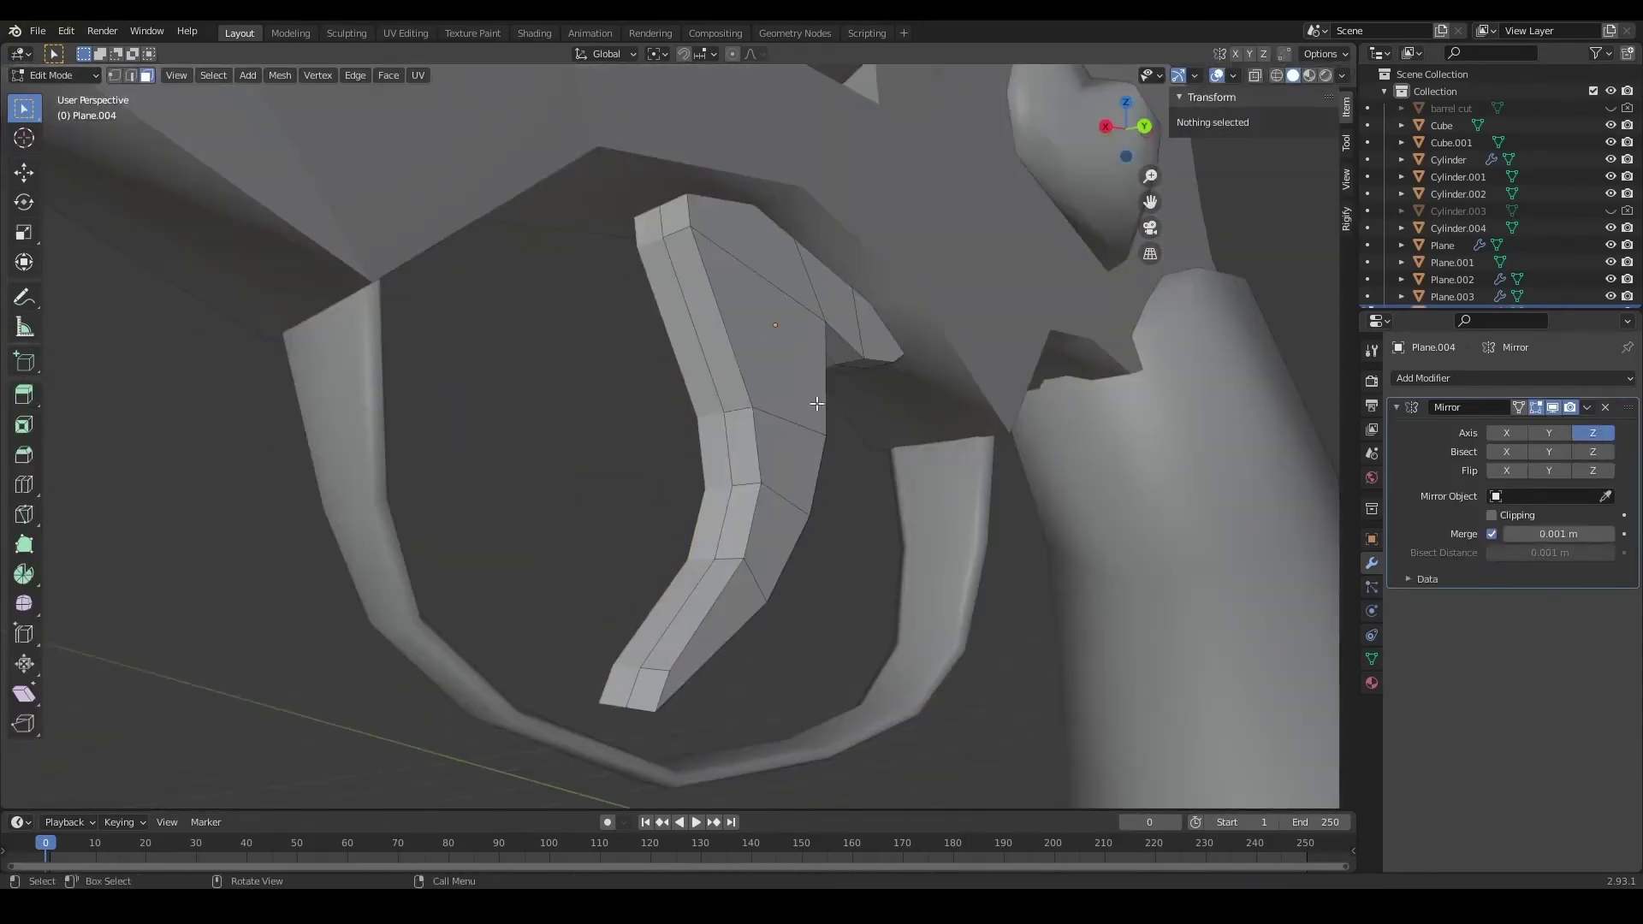
{"action": "mouse_move", "coordinate": [816, 403]}
{"action": "middle_mouse_down"}
{"action": "mouse_move", "coordinate": [844, 385]}
{"action": "mouse_move", "coordinate": [823, 664]}
{"action": "middle_mouse_up"}
{"action": "key", "text": "2"}
{"action": "left_click", "coordinate": [843, 385]}
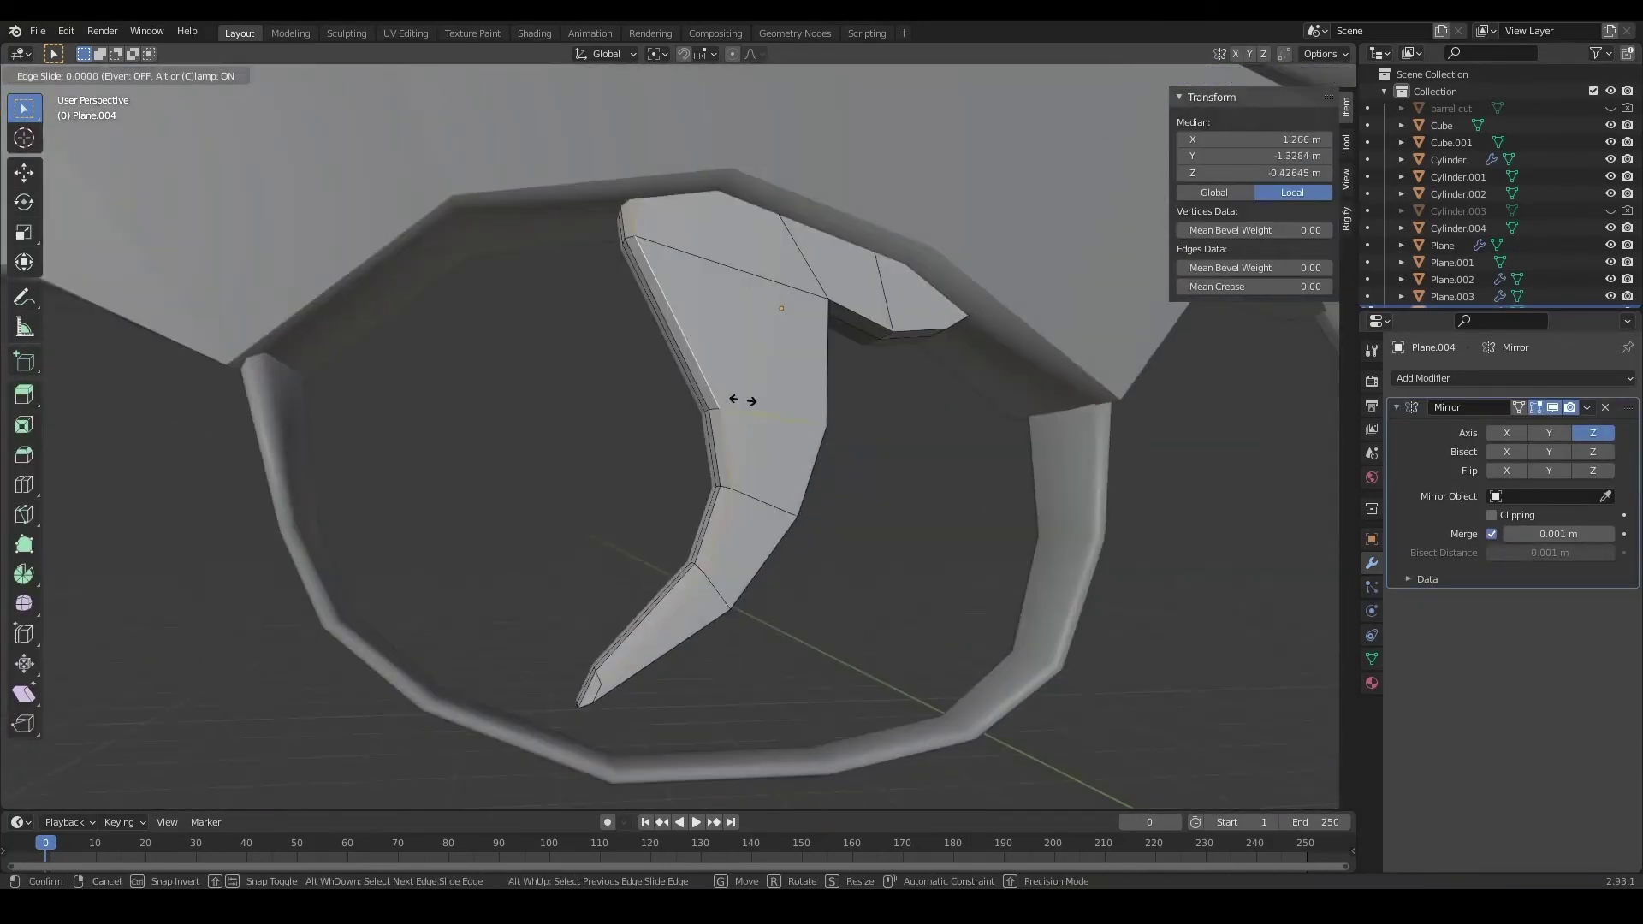
{"action": "left_click", "coordinate": [823, 664]}
{"action": "key", "text": "g"}
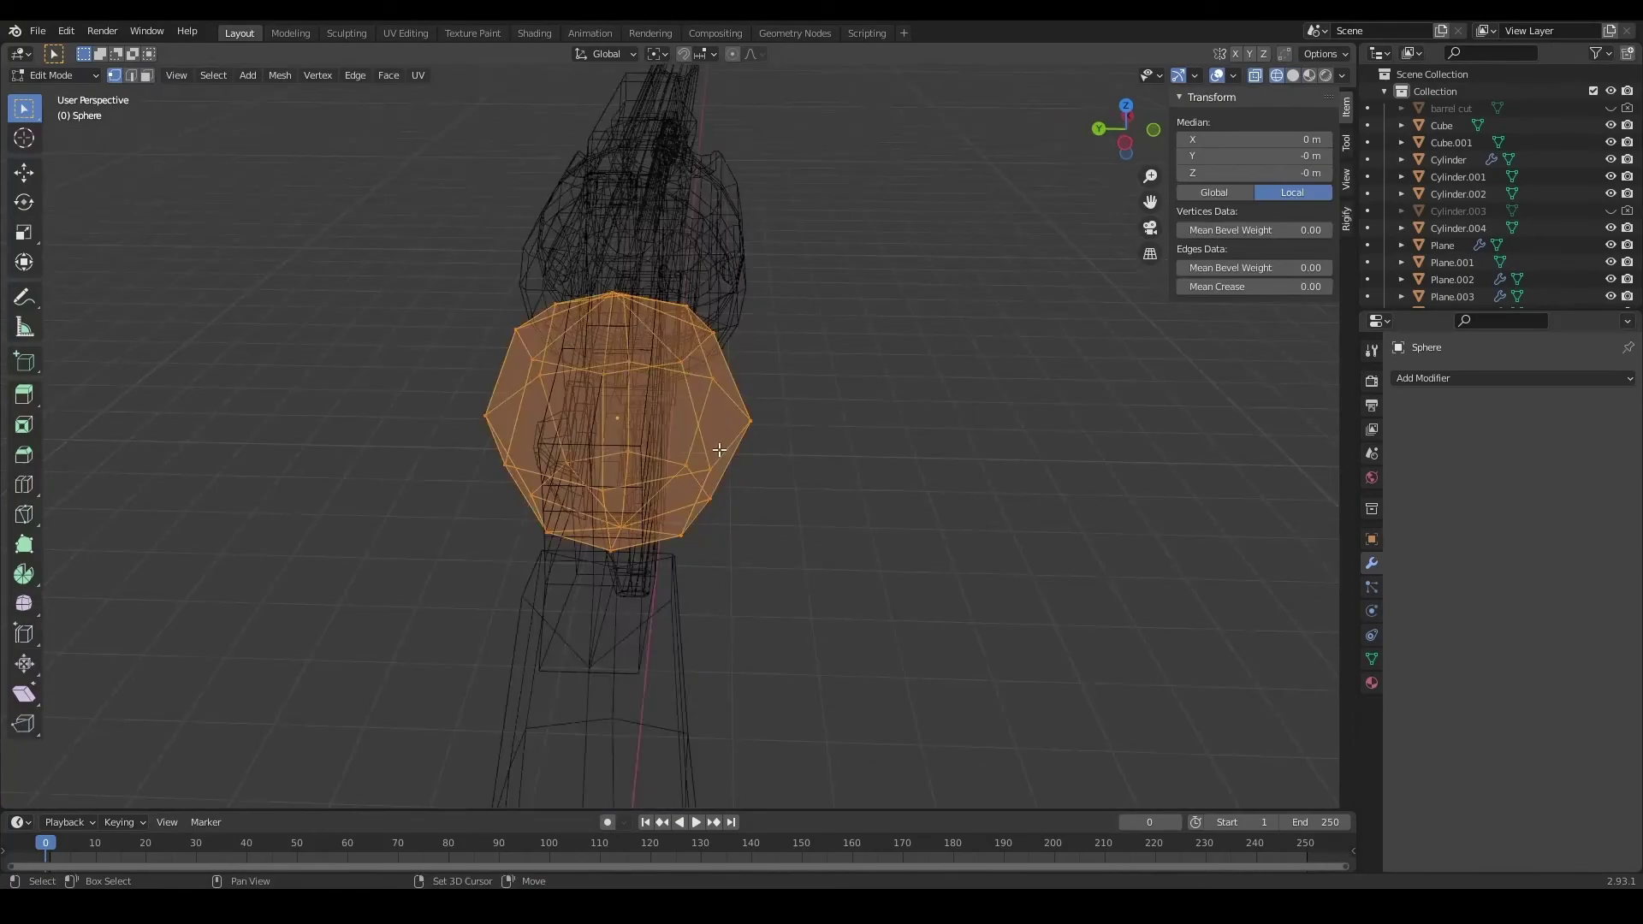
Place linked copies of the flattened, slotted sphere screw on the frame and side block.
{"action": "right_click", "coordinate": [650, 671]}
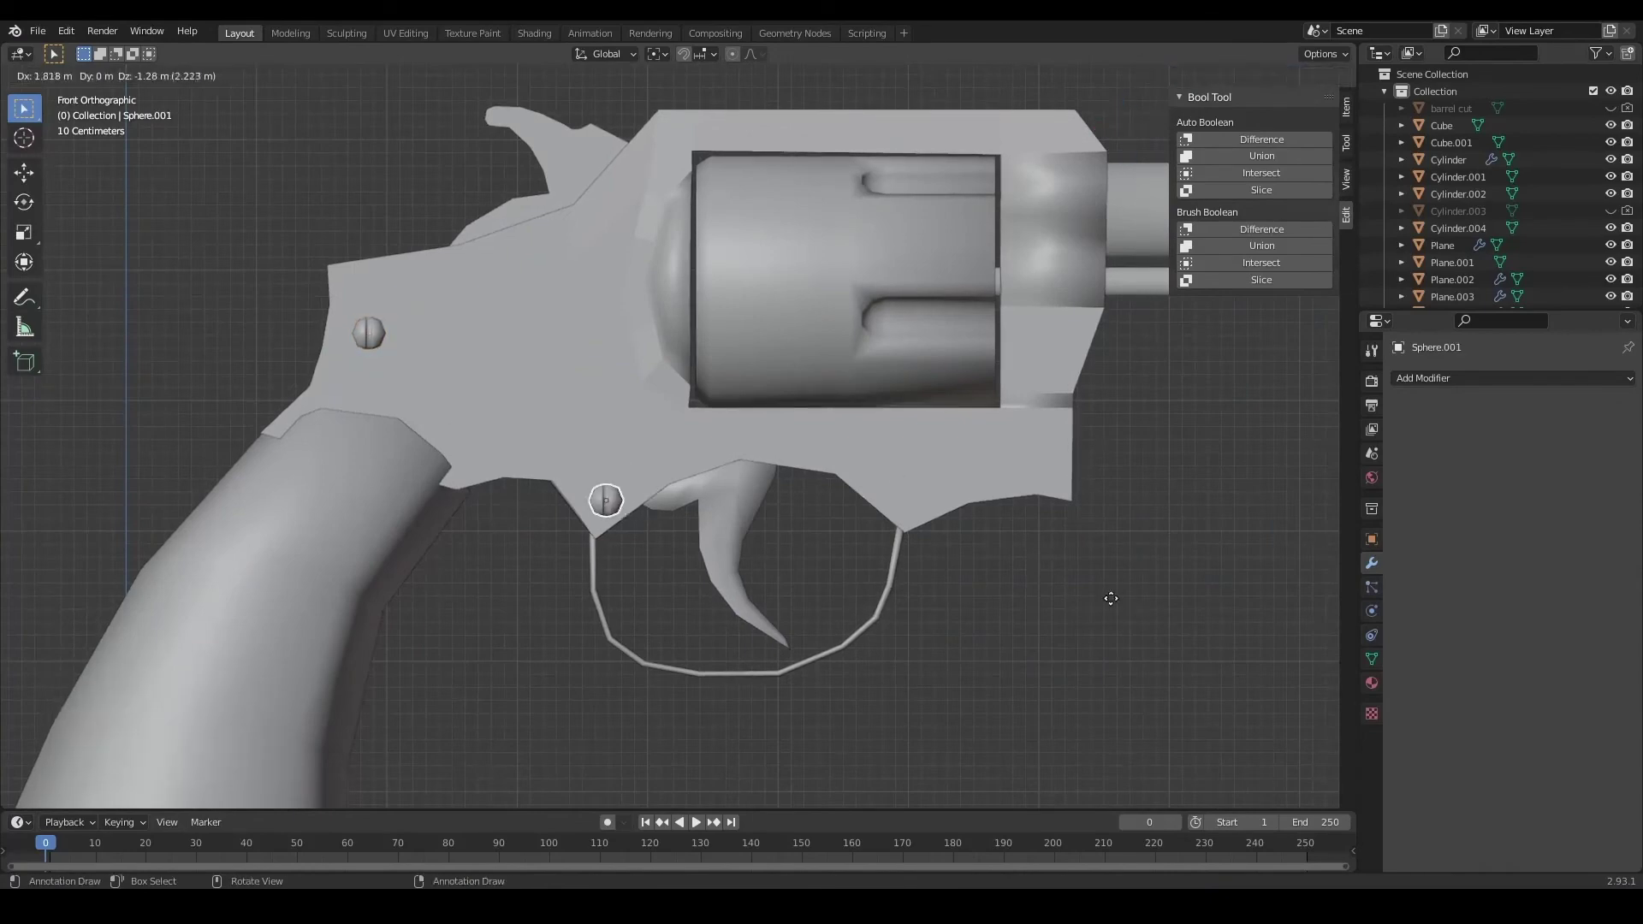
{"action": "left_click", "coordinate": [1111, 598]}
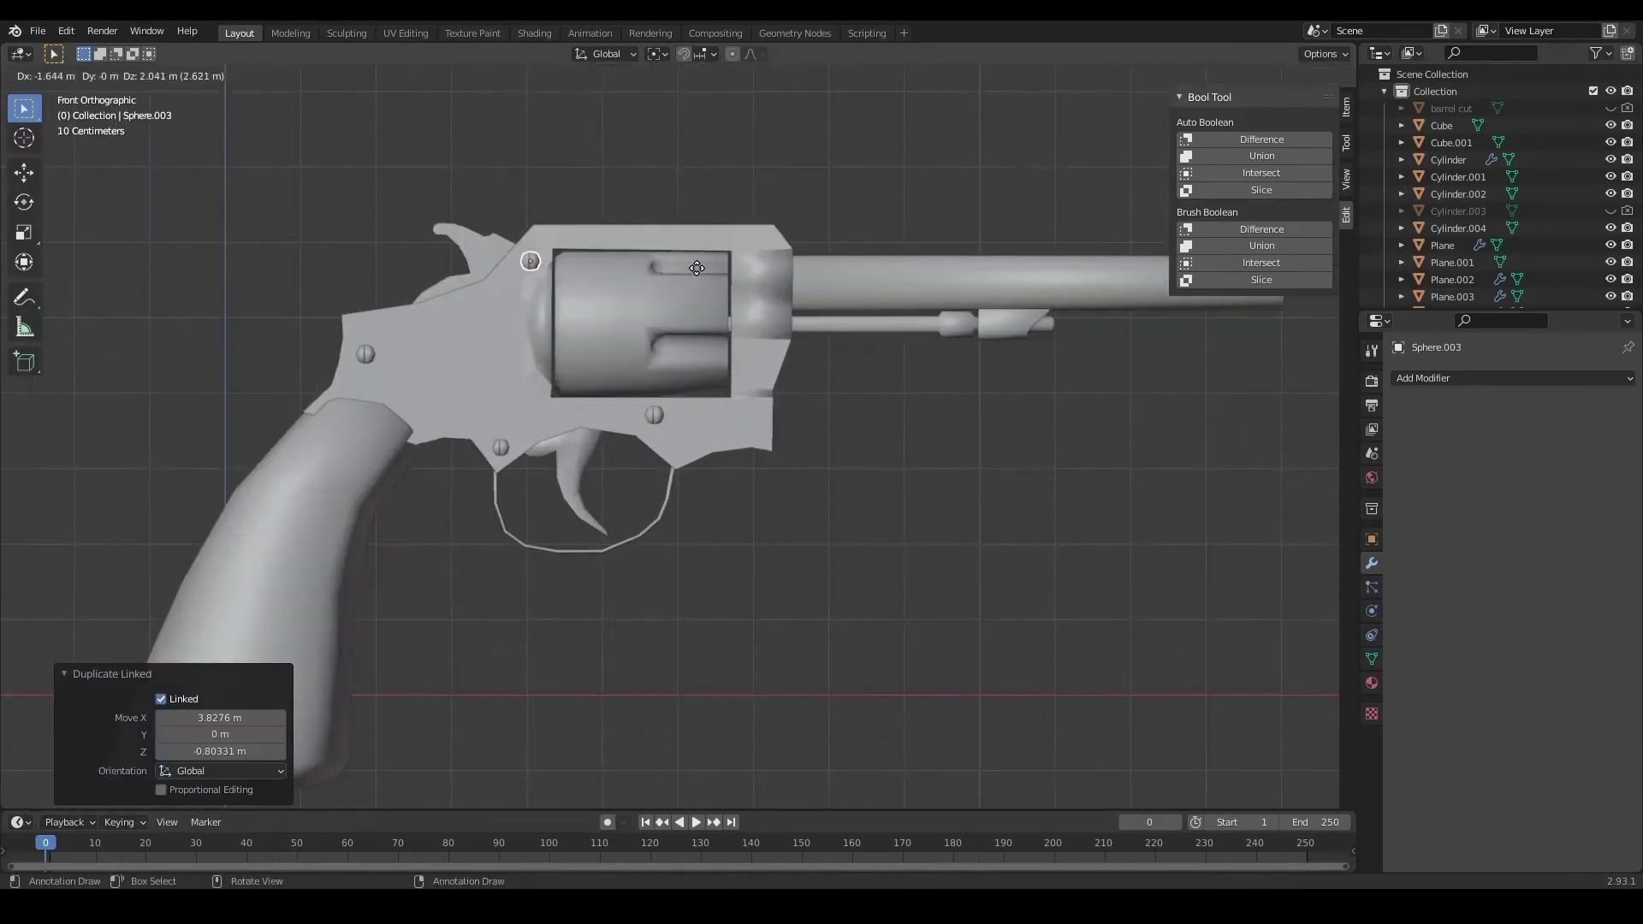
{"action": "mouse_move", "coordinate": [804, 425]}
{"action": "middle_mouse_down"}
{"action": "mouse_move", "coordinate": [653, 367]}
{"action": "mouse_move", "coordinate": [336, 396]}
{"action": "middle_mouse_up"}
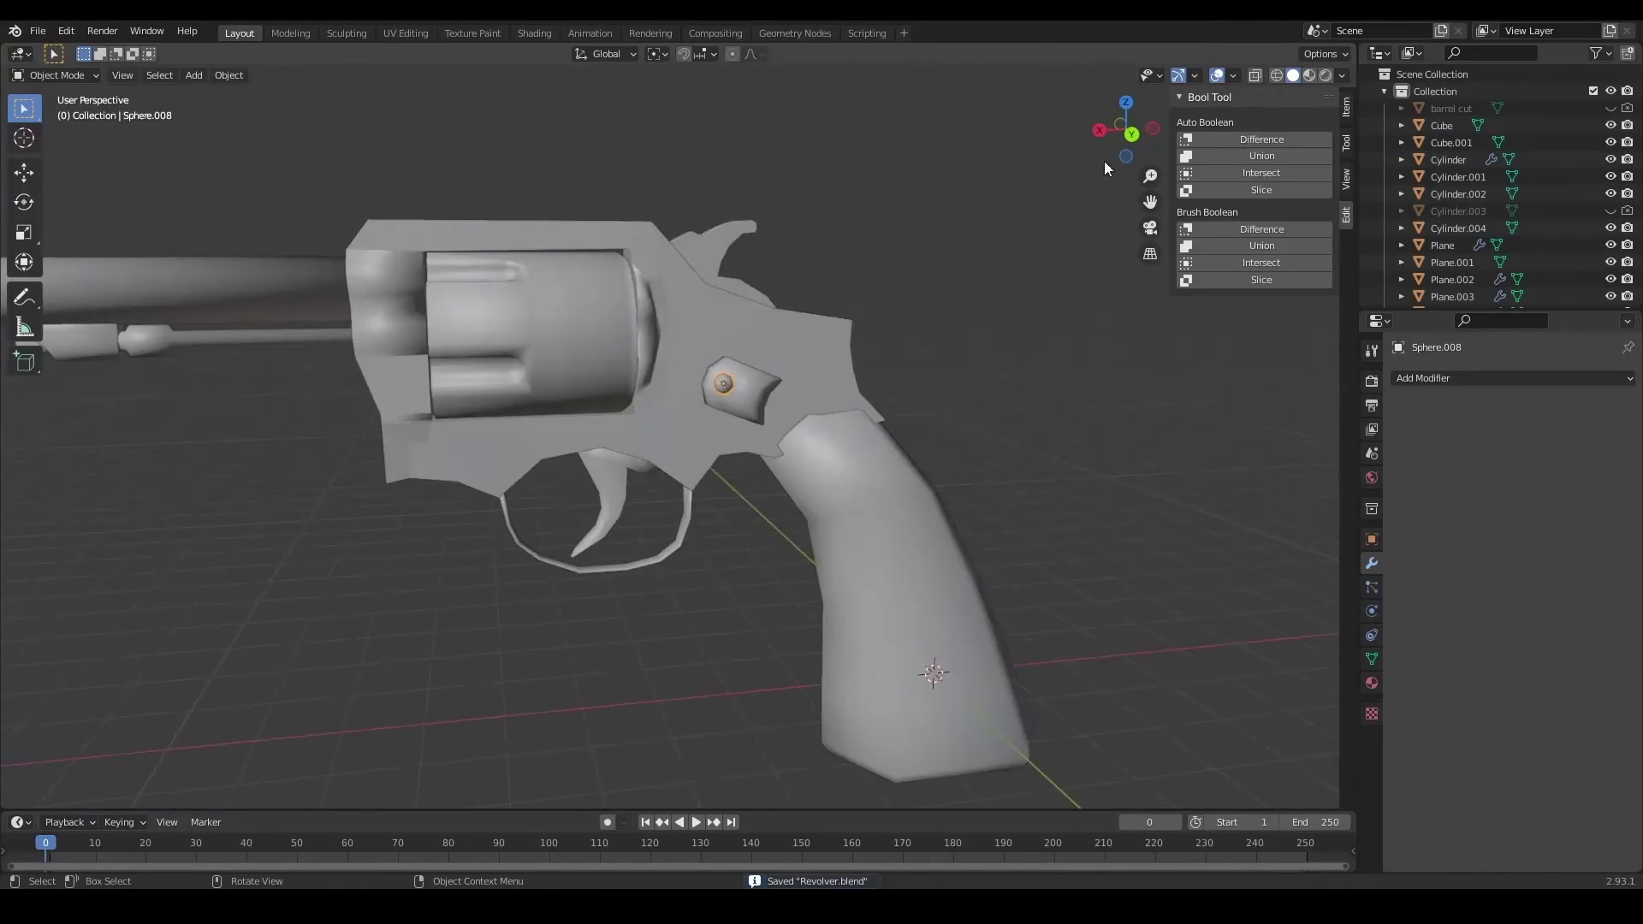
Move a linked screw copy onto the grip's side and save Revolver.blend.
{"action": "key", "text": "g"}
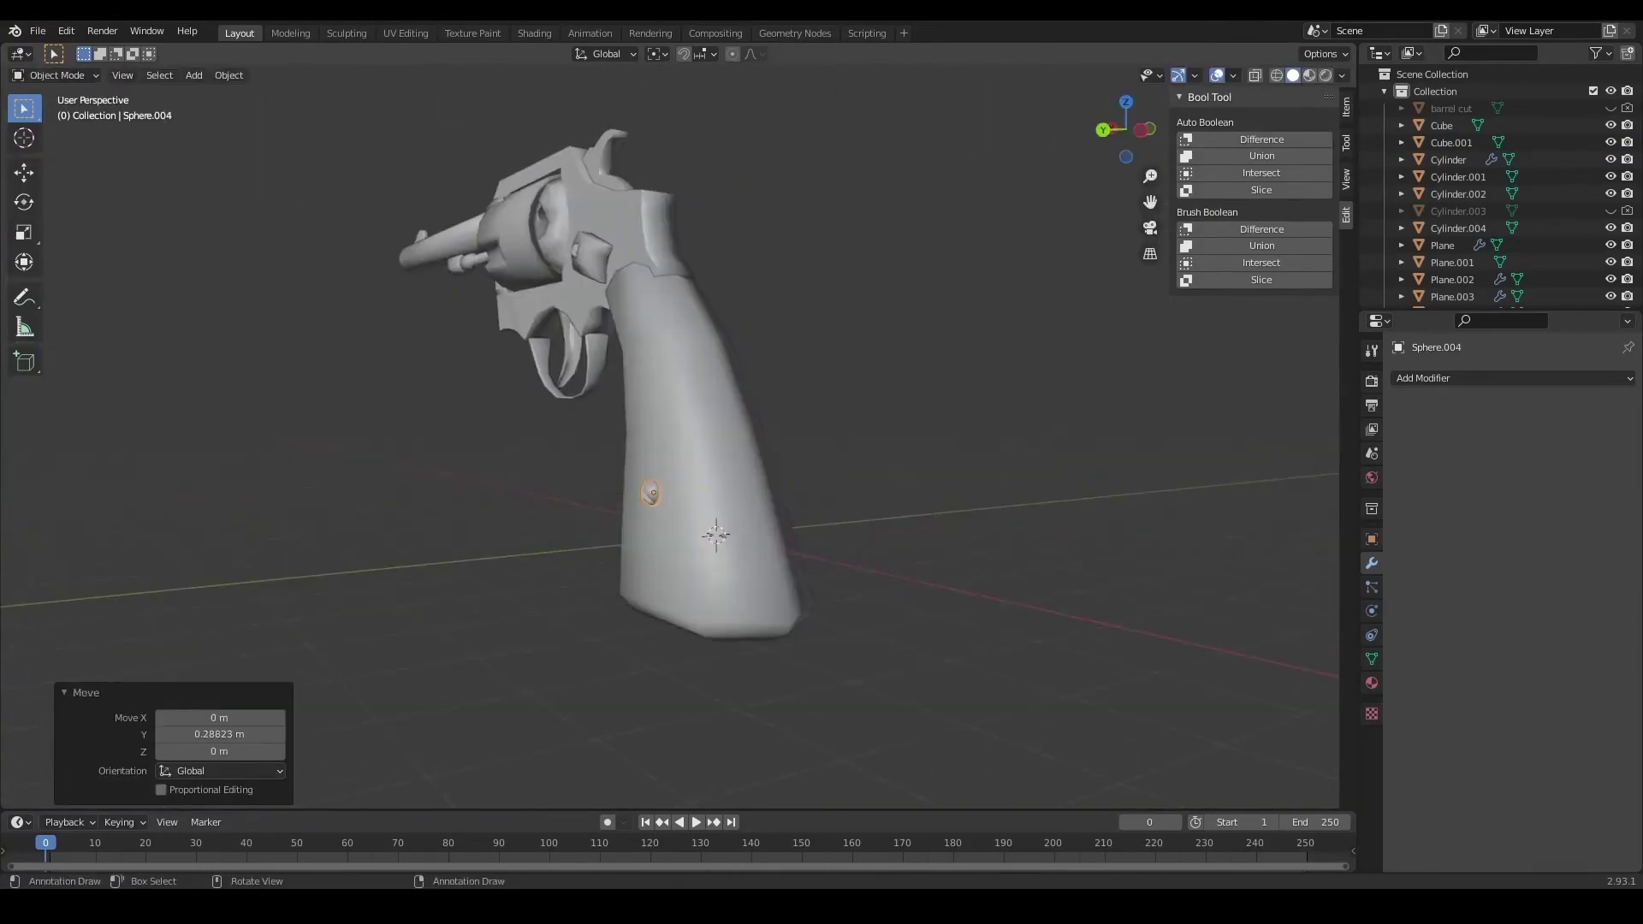
{"action": "mouse_move", "coordinate": [853, 465]}
{"action": "middle_mouse_down"}
{"action": "mouse_move", "coordinate": [562, 496]}
{"action": "mouse_move", "coordinate": [895, 518]}
{"action": "mouse_move", "coordinate": [789, 515]}
{"action": "mouse_move", "coordinate": [844, 465]}
{"action": "mouse_move", "coordinate": [666, 480]}
{"action": "mouse_move", "coordinate": [713, 510]}
{"action": "middle_mouse_up"}
{"action": "key", "text": "ctrl+s"}
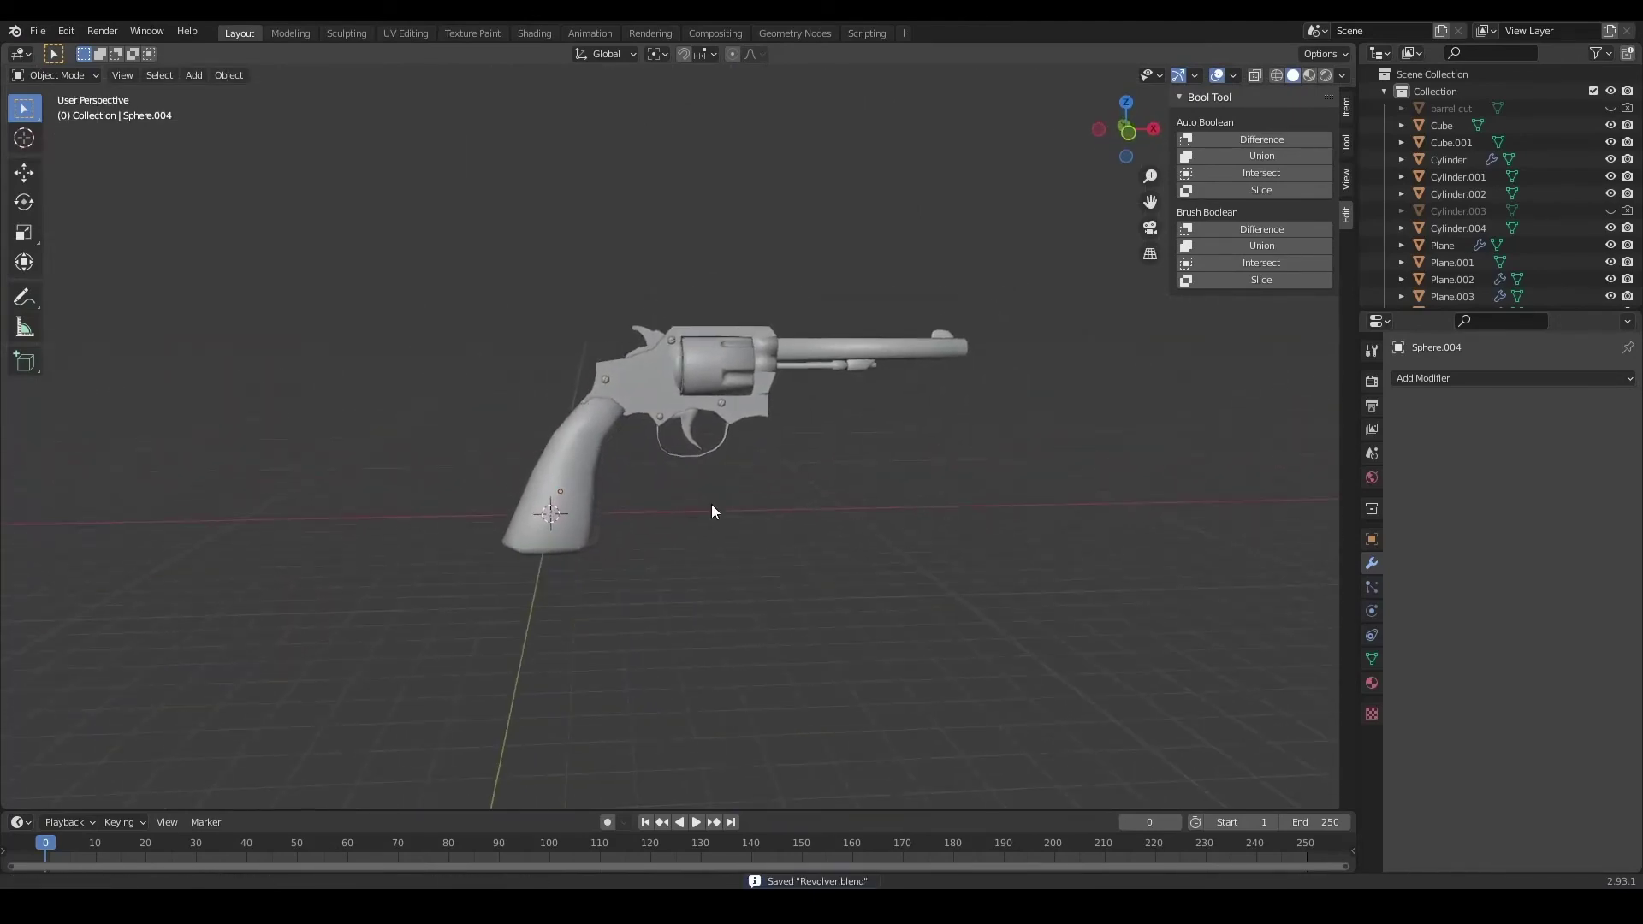